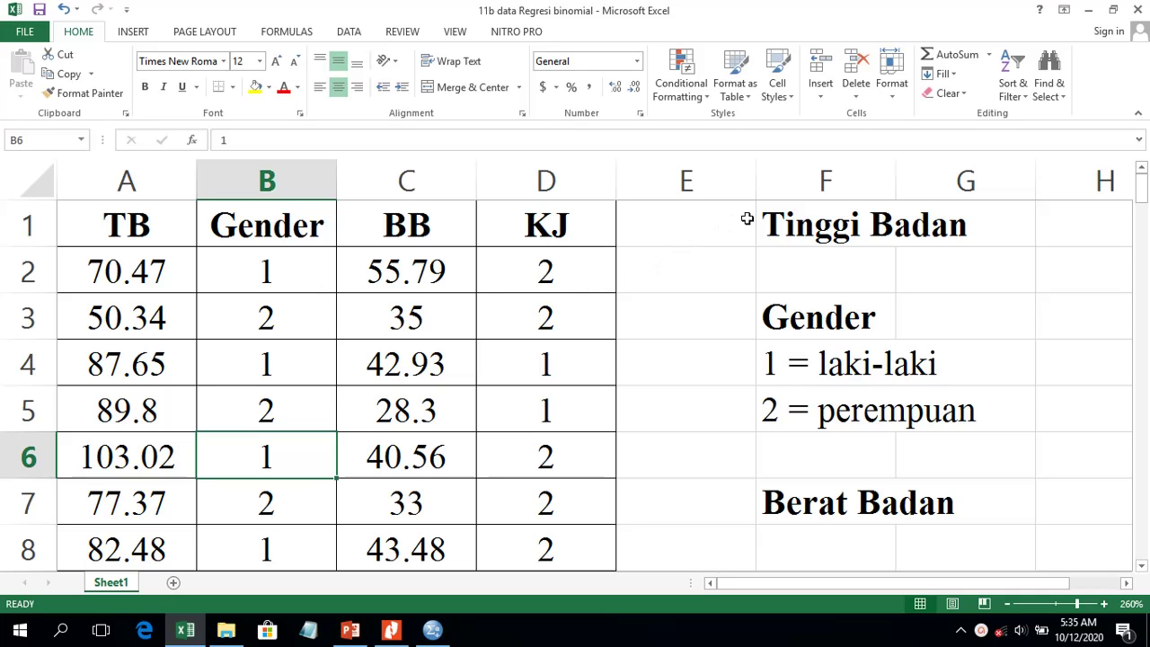
# Examine the TB, Gender, BB and KJ column headings against the variable descriptions and category codes listed beside the table
pyautogui.click(784, 218)
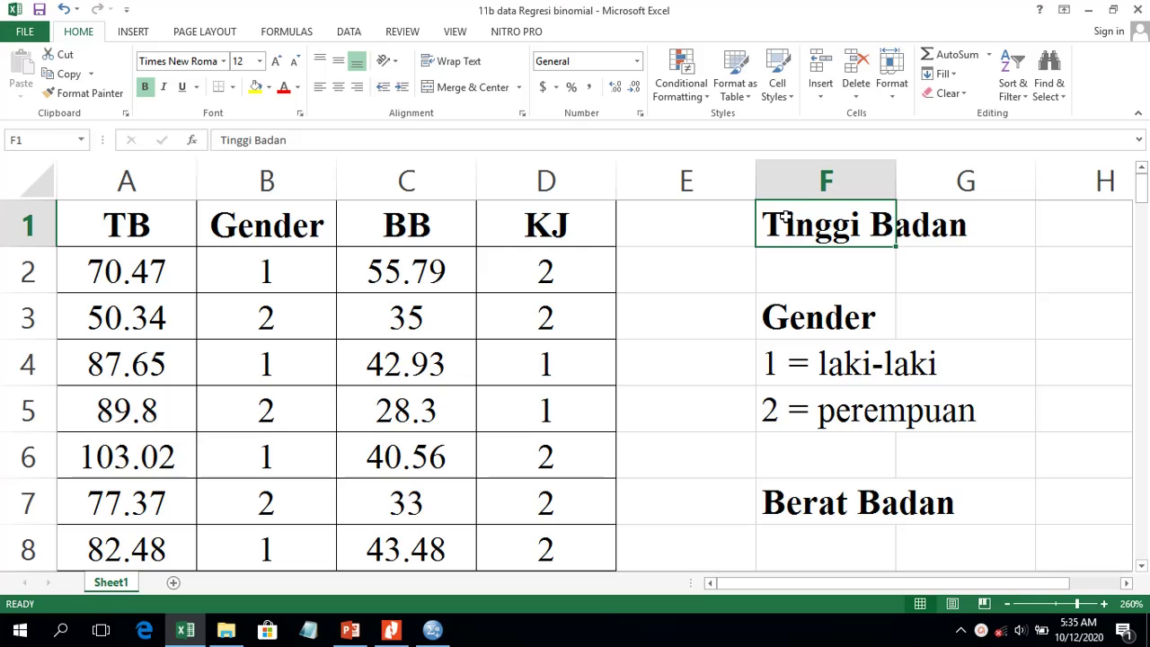
pyautogui.click(130, 236)
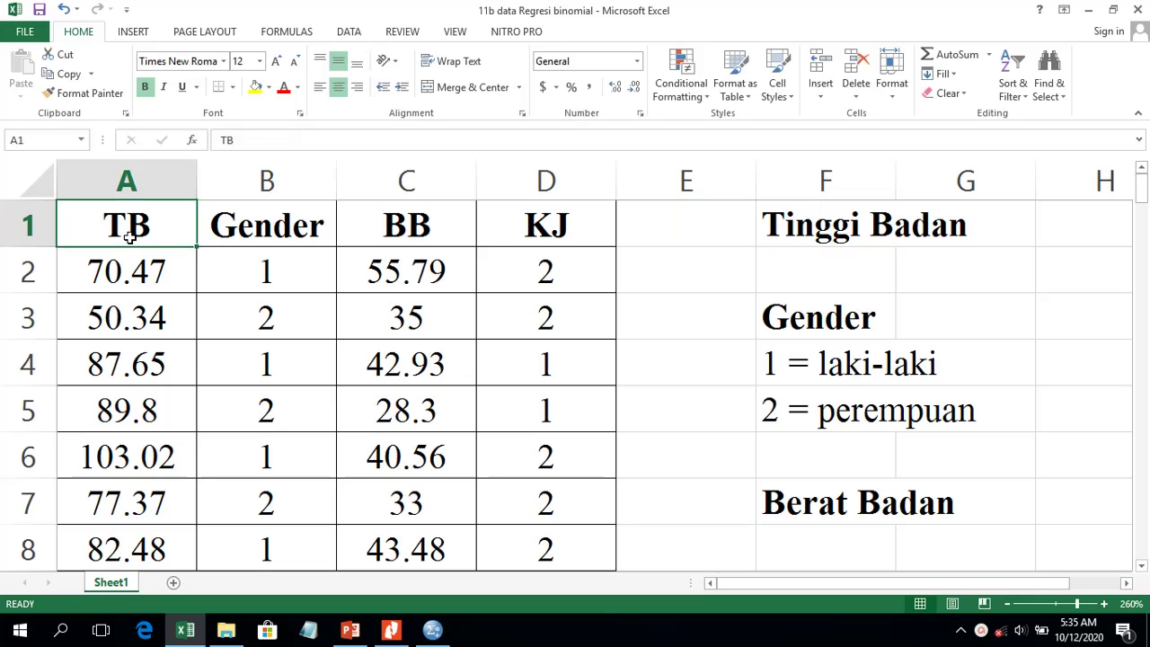
pyautogui.click(284, 230)
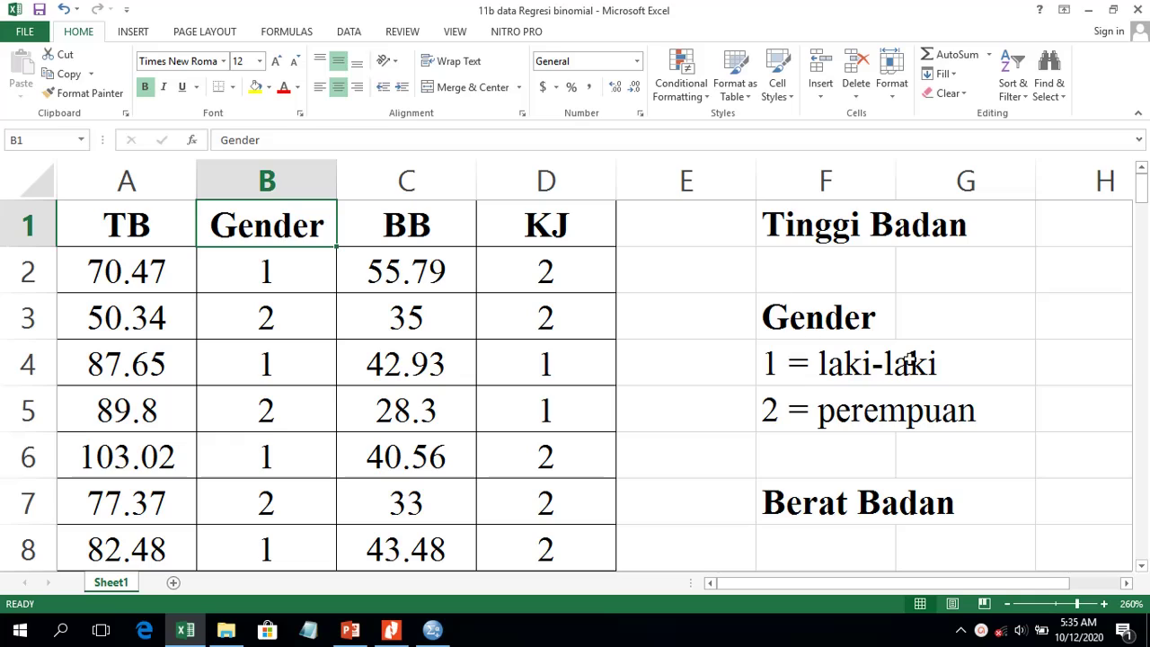
pyautogui.click(916, 413)
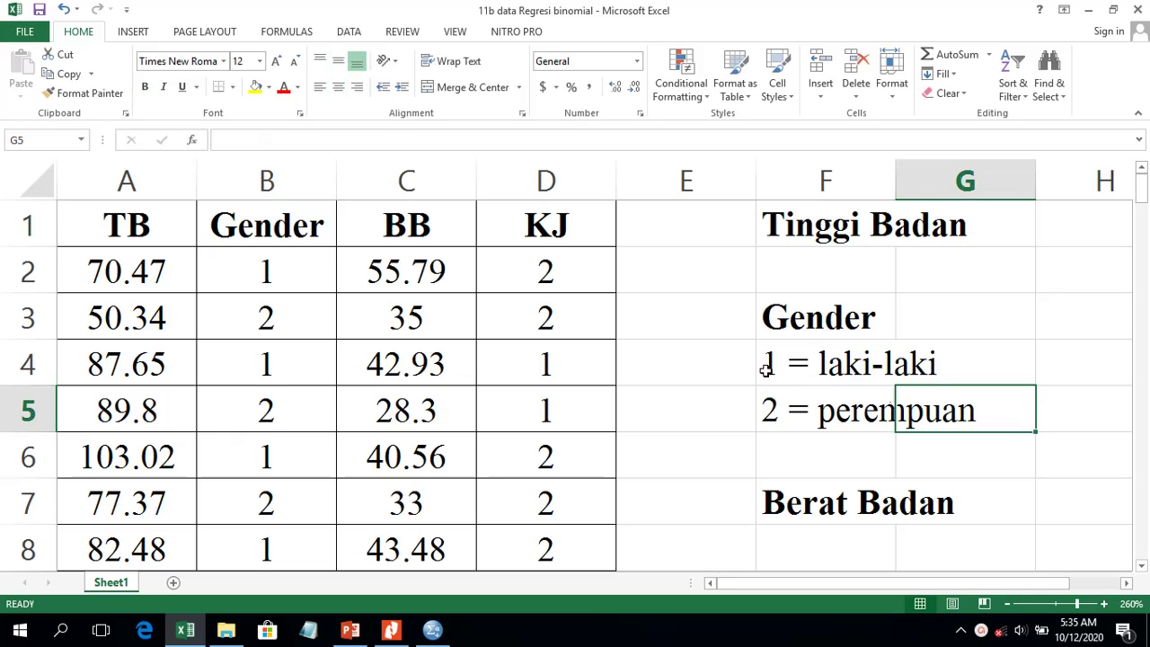
pyautogui.click(440, 225)
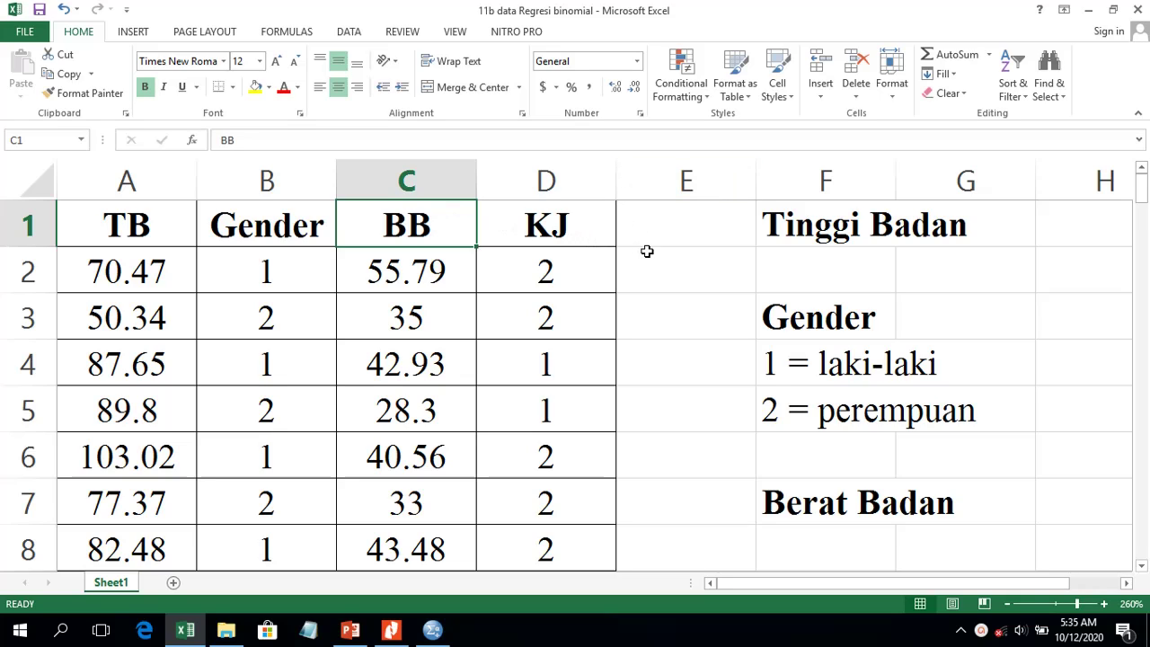
pyautogui.click(579, 229)
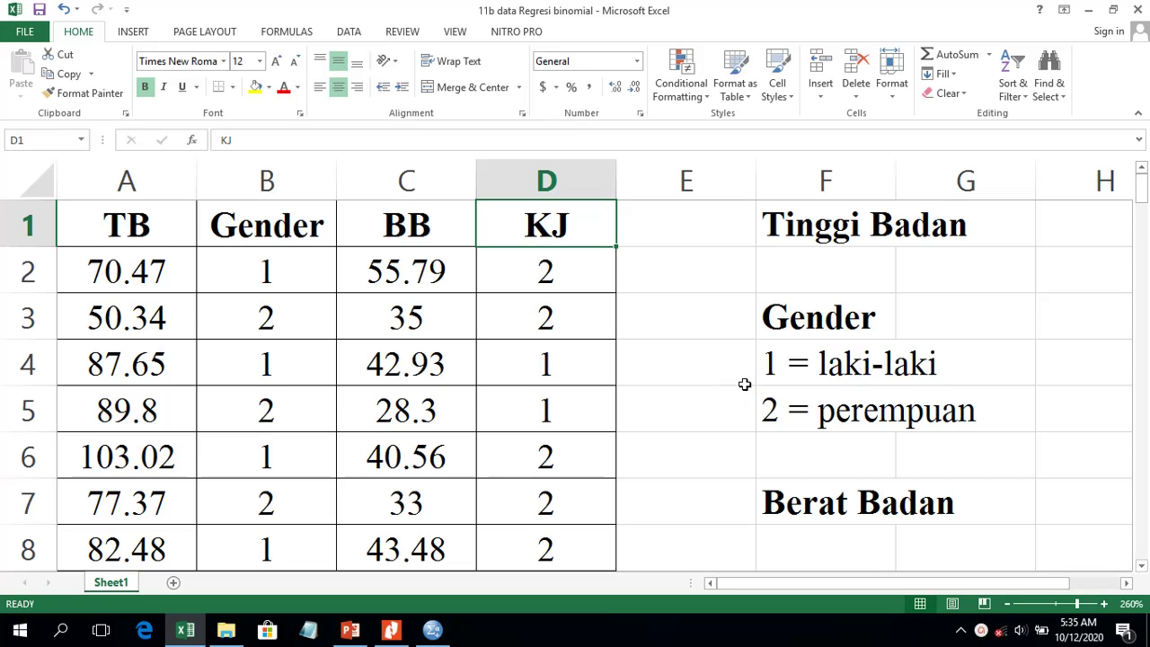
pyautogui.scroll(-2, 741, 385)
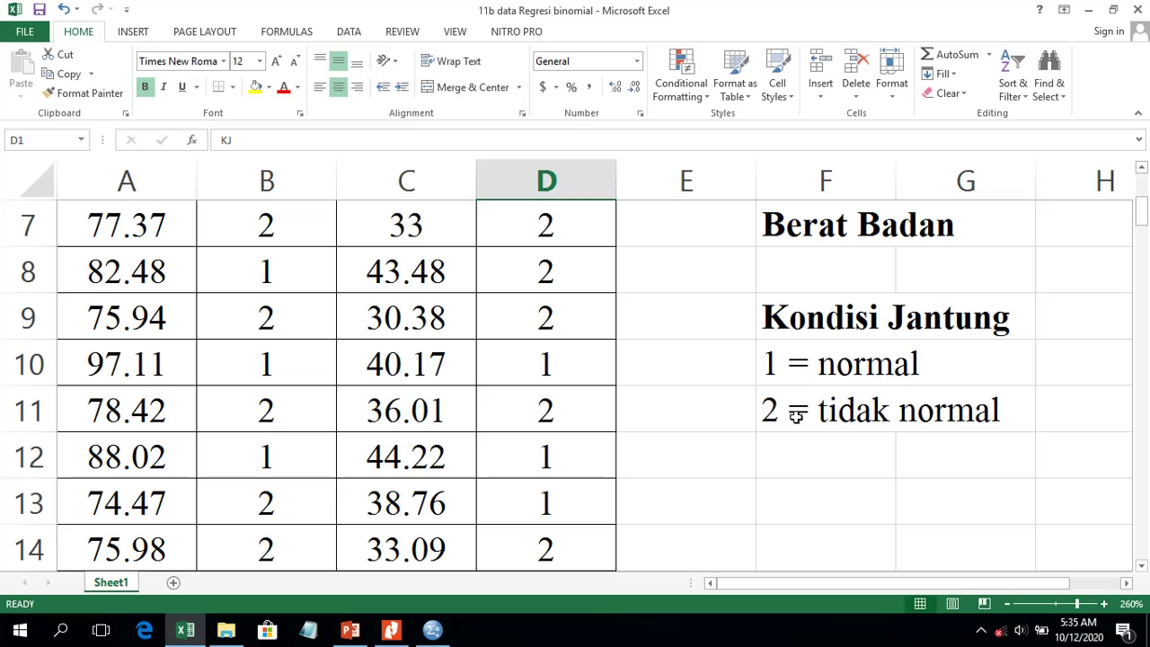
pyautogui.scroll(2, 657, 349)
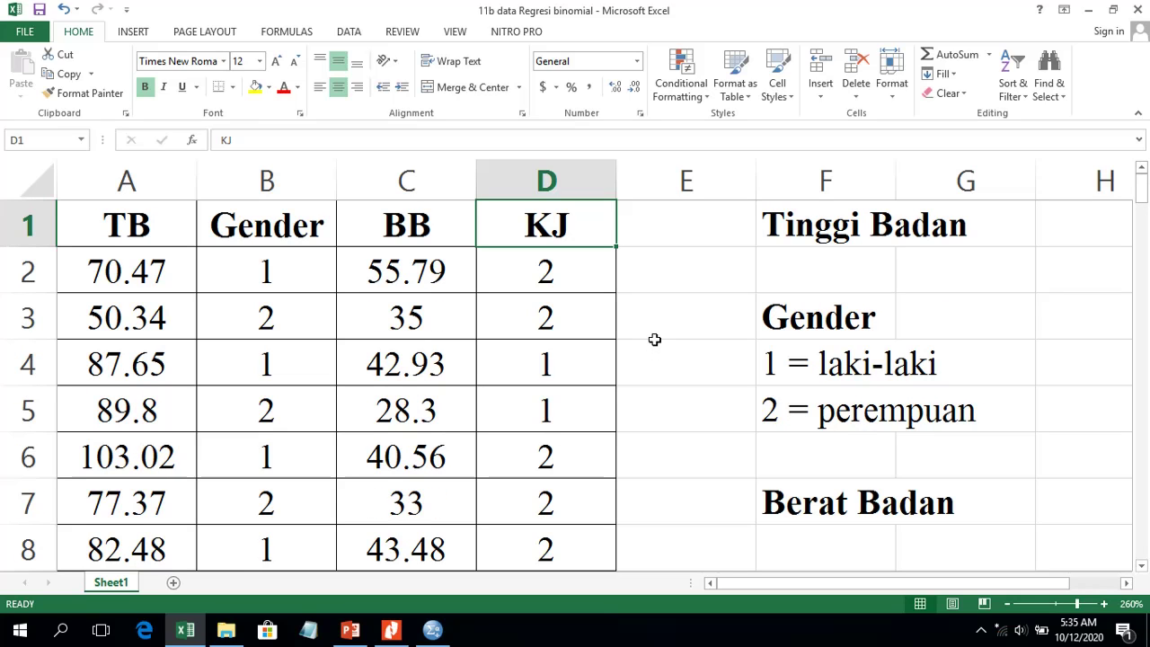
# Review the data values in the TB, Gender, BB and KJ columns, comparing the heart-condition codes with the other three variables
pyautogui.click(121, 176)
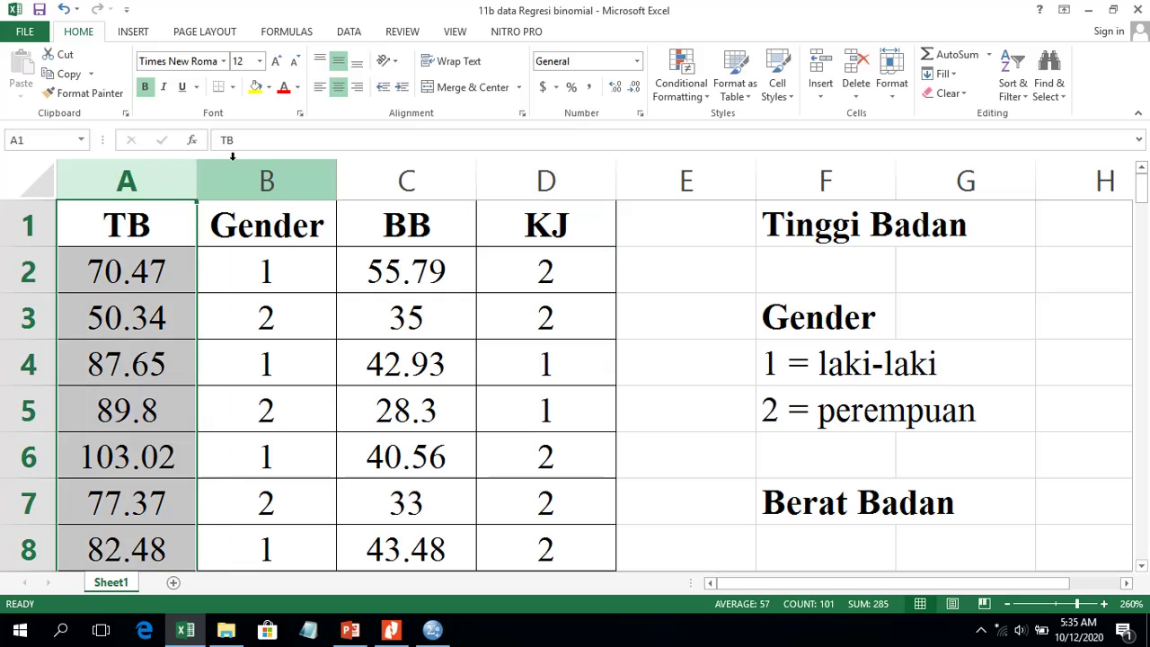
pyautogui.click(232, 156)
pyautogui.click(384, 162)
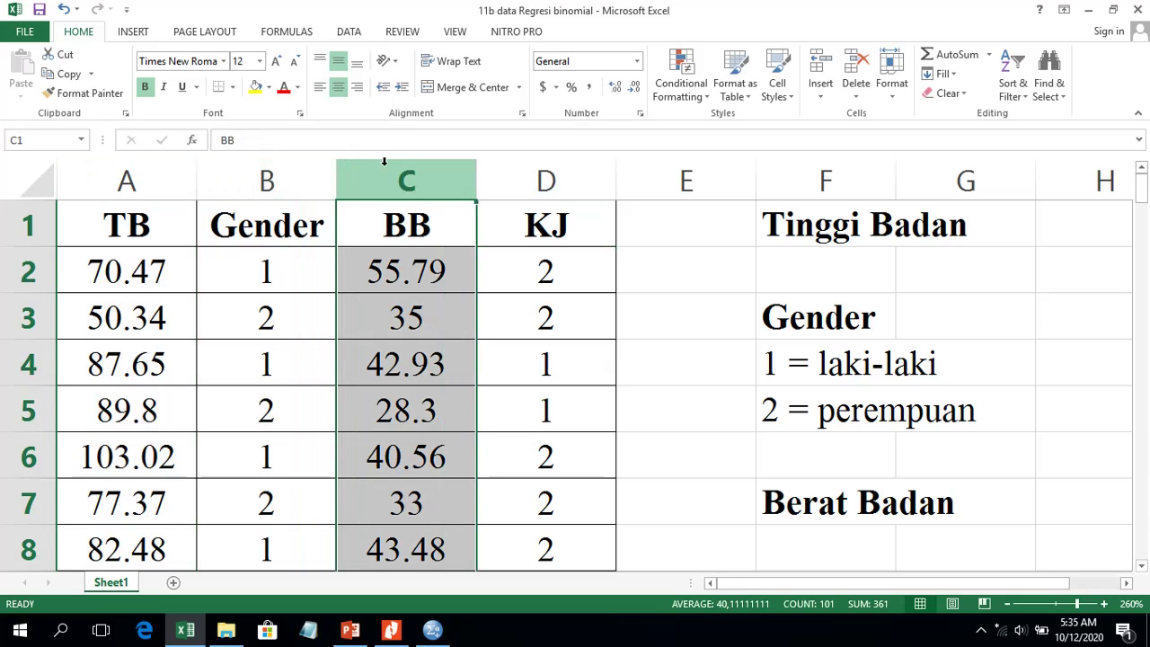
pyautogui.click(500, 168)
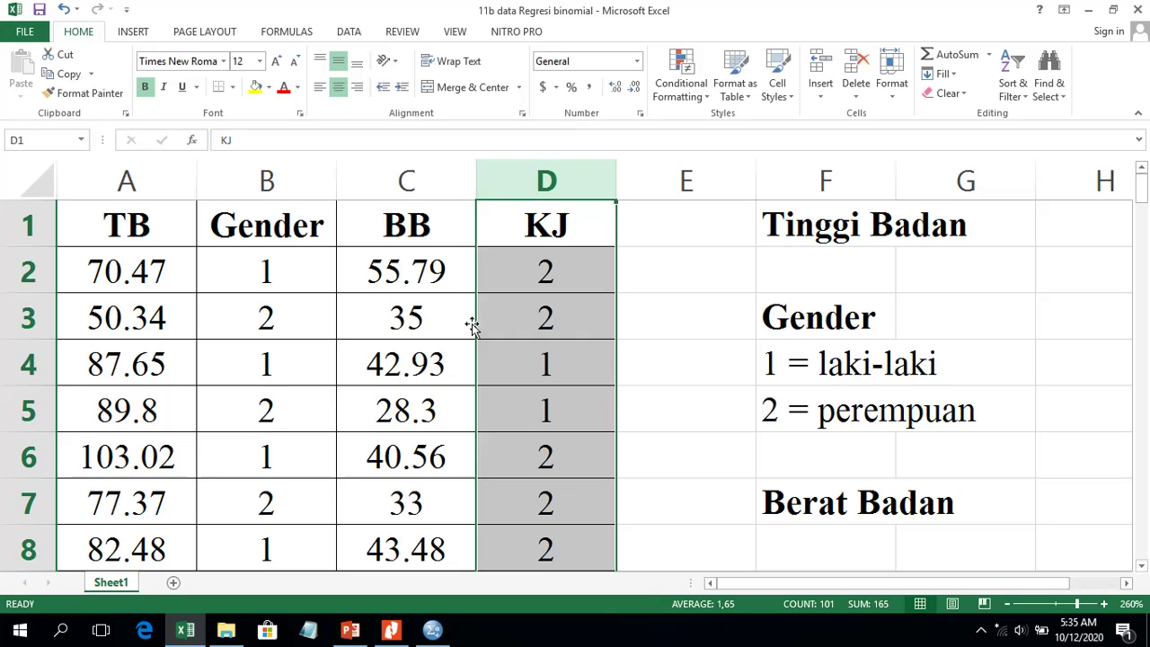
pyautogui.click(431, 328)
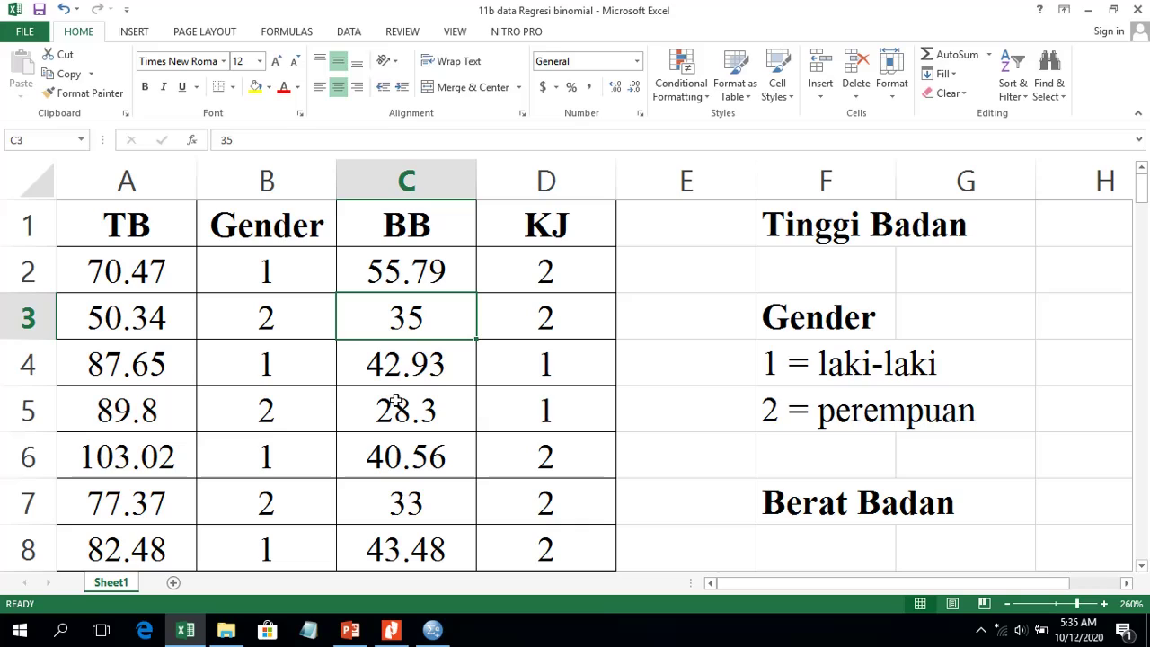
pyautogui.click(538, 170)
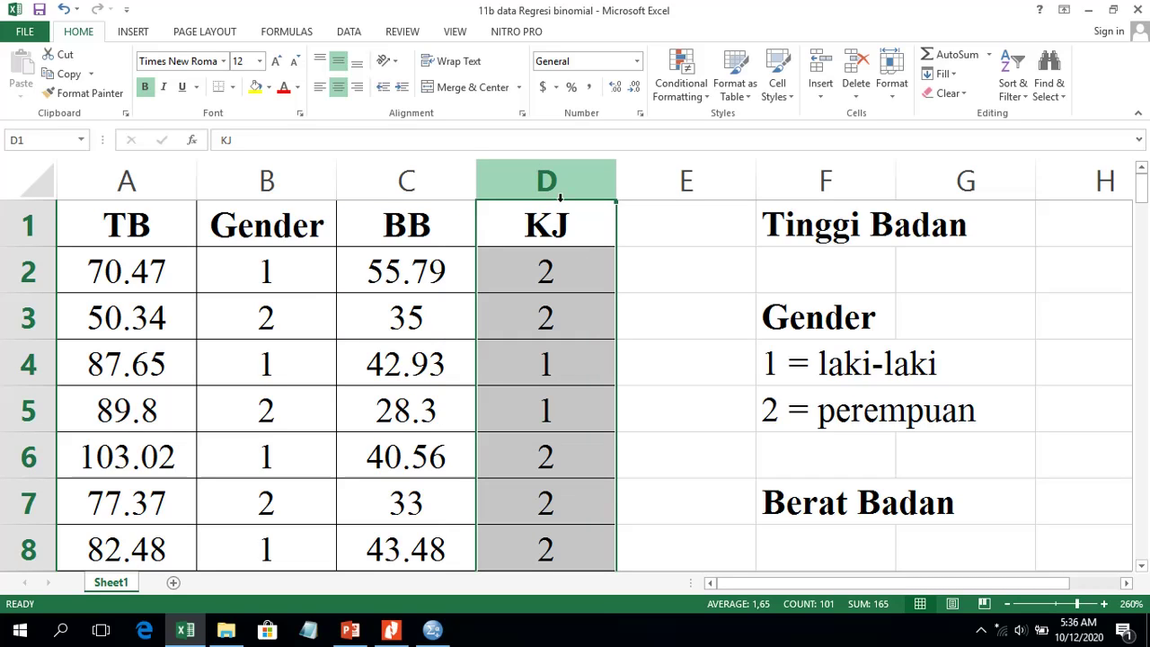
pyautogui.click(595, 265)
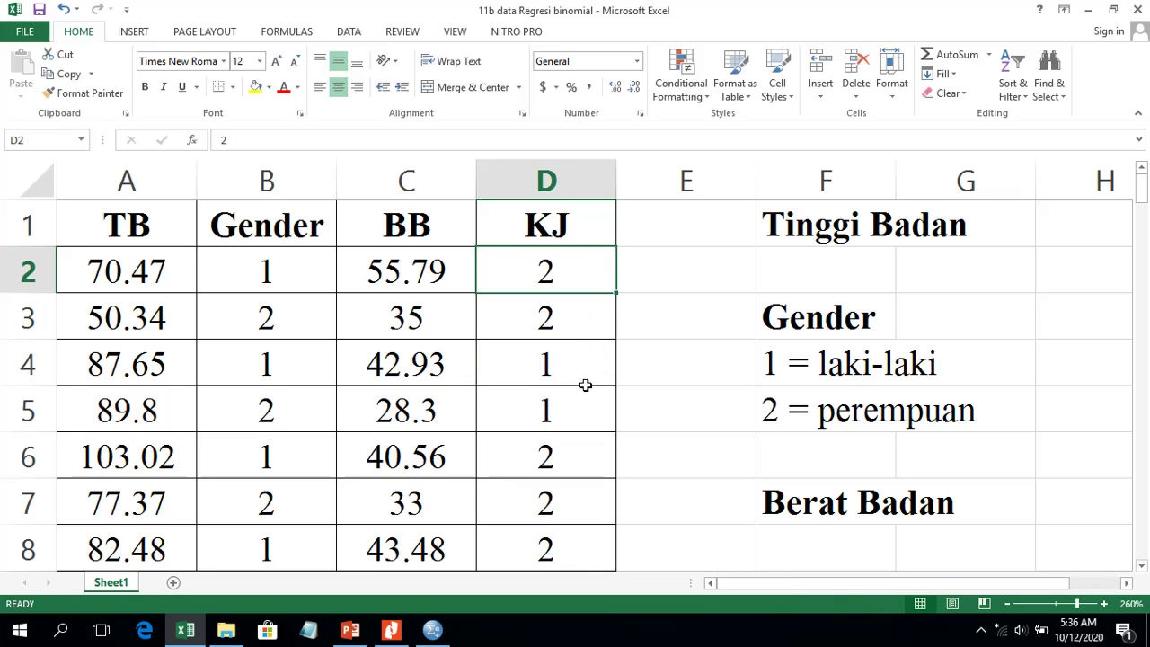
pyautogui.click(585, 383)
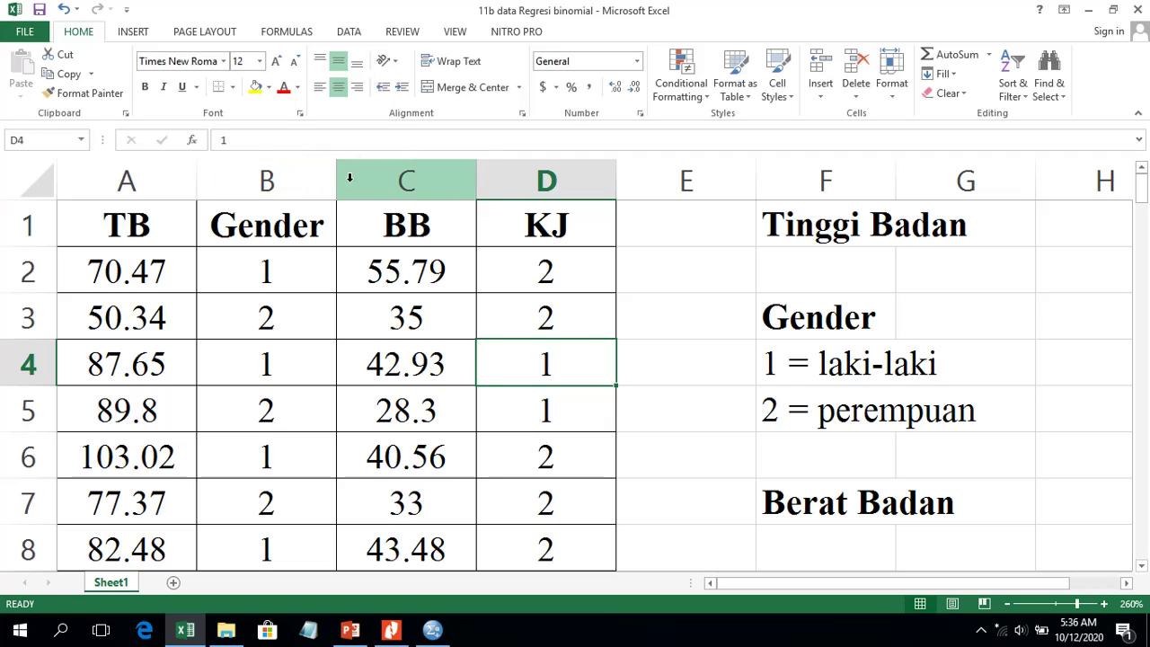
pyautogui.click(170, 161)
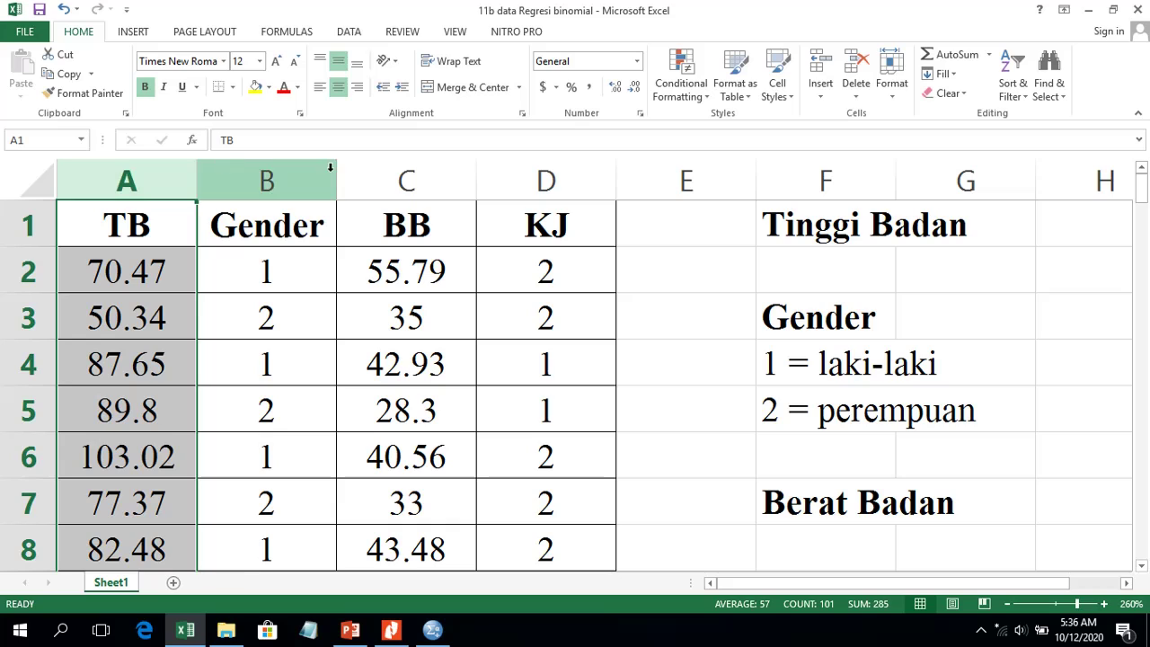
pyautogui.click(383, 174)
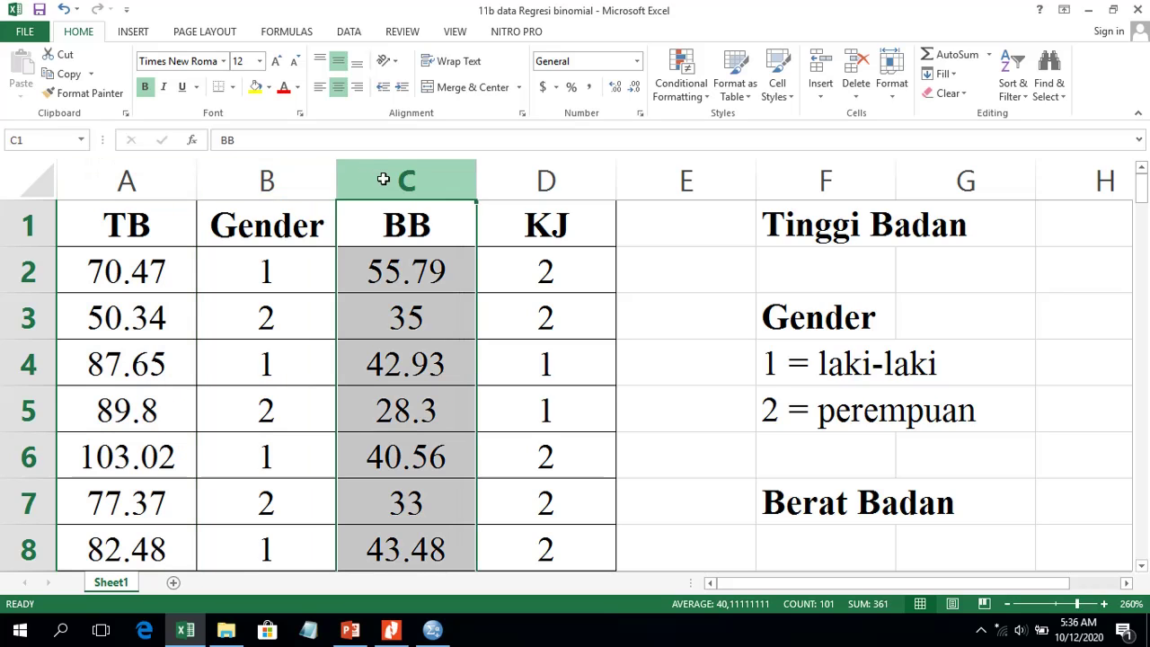
pyautogui.click(304, 176)
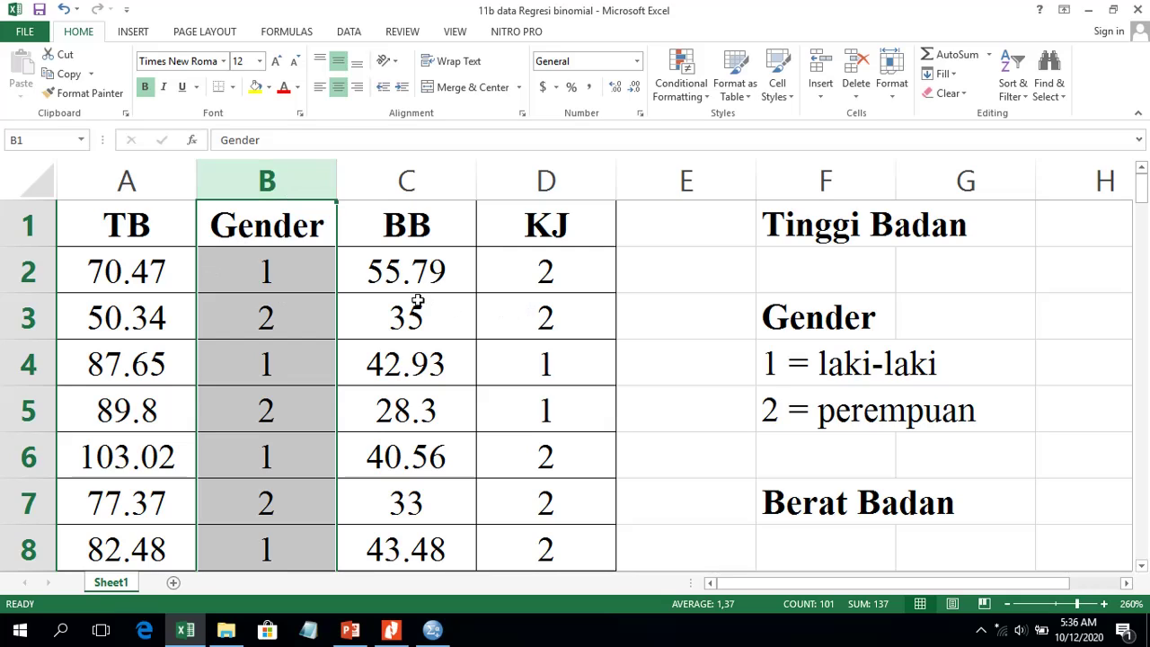
pyautogui.click(388, 281)
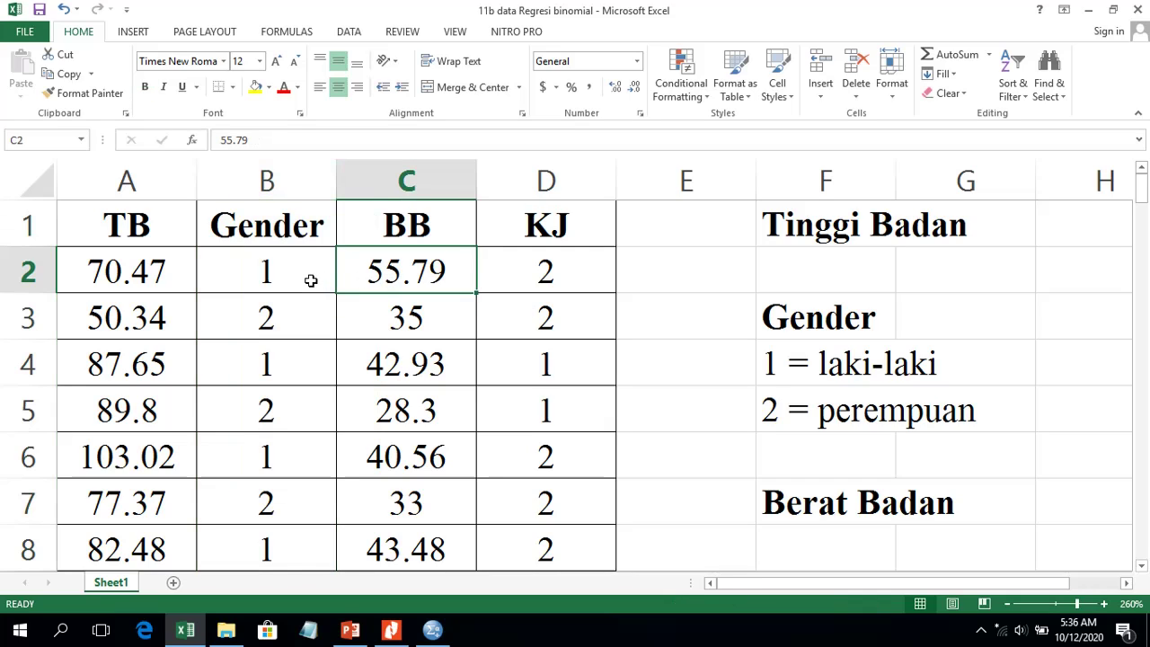
# Switch to the SPSS Data Editor's Variable View and arrange its window side by side with the Excel data window
pyautogui.click(438, 629)
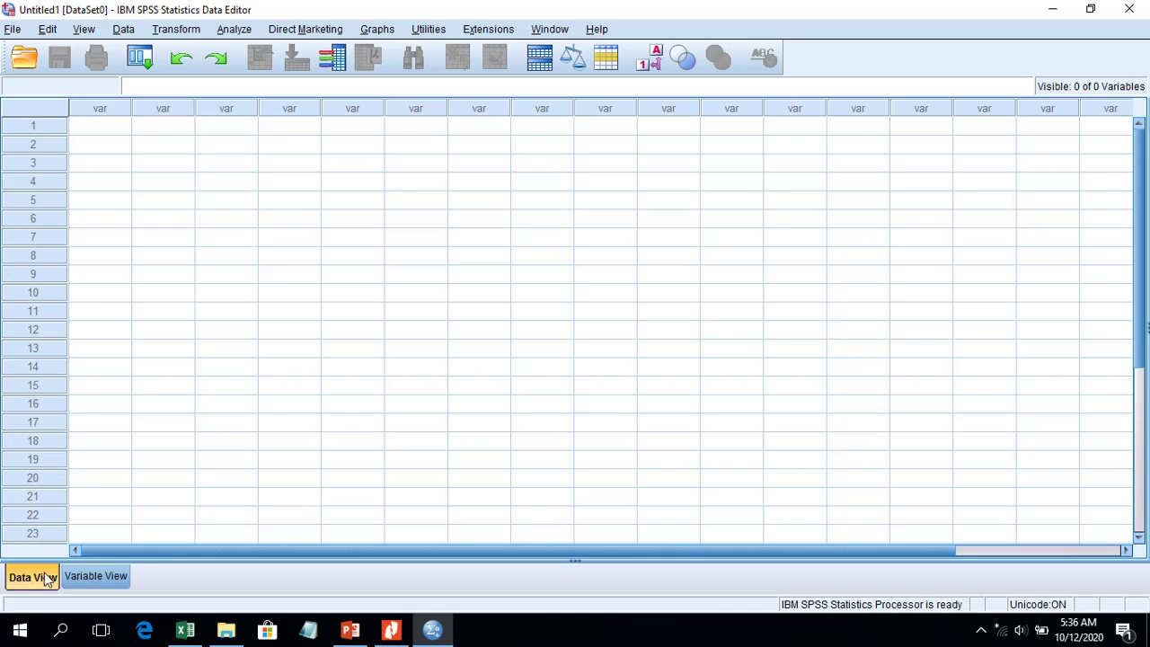
pyautogui.click(124, 585)
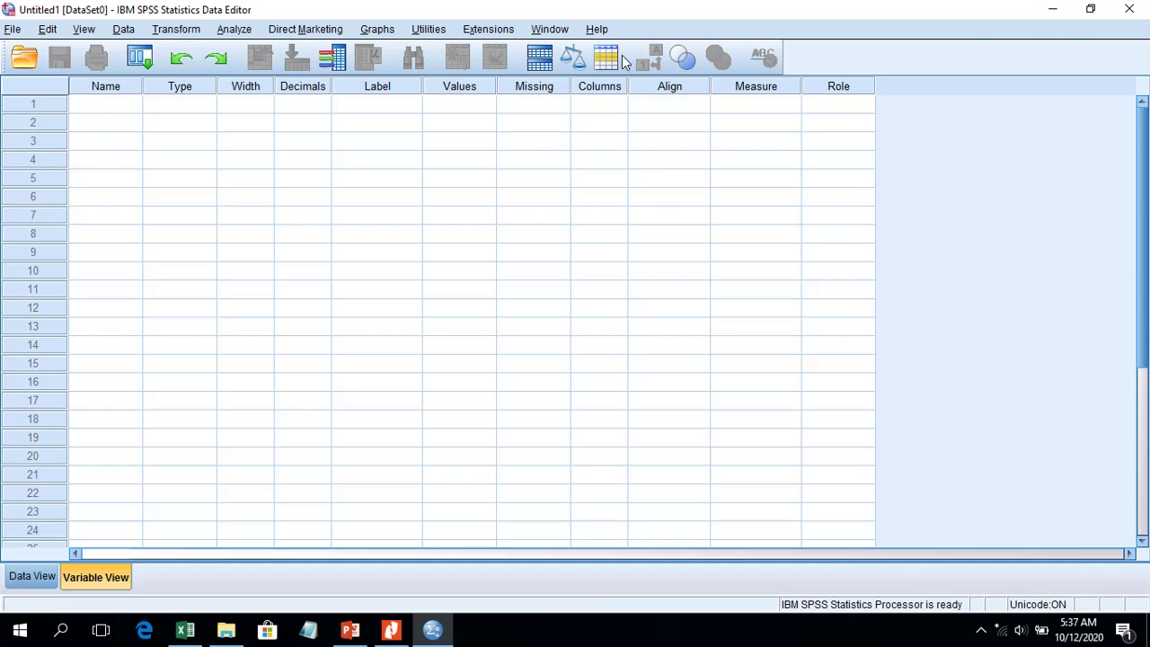
pyautogui.click(1075, 18)
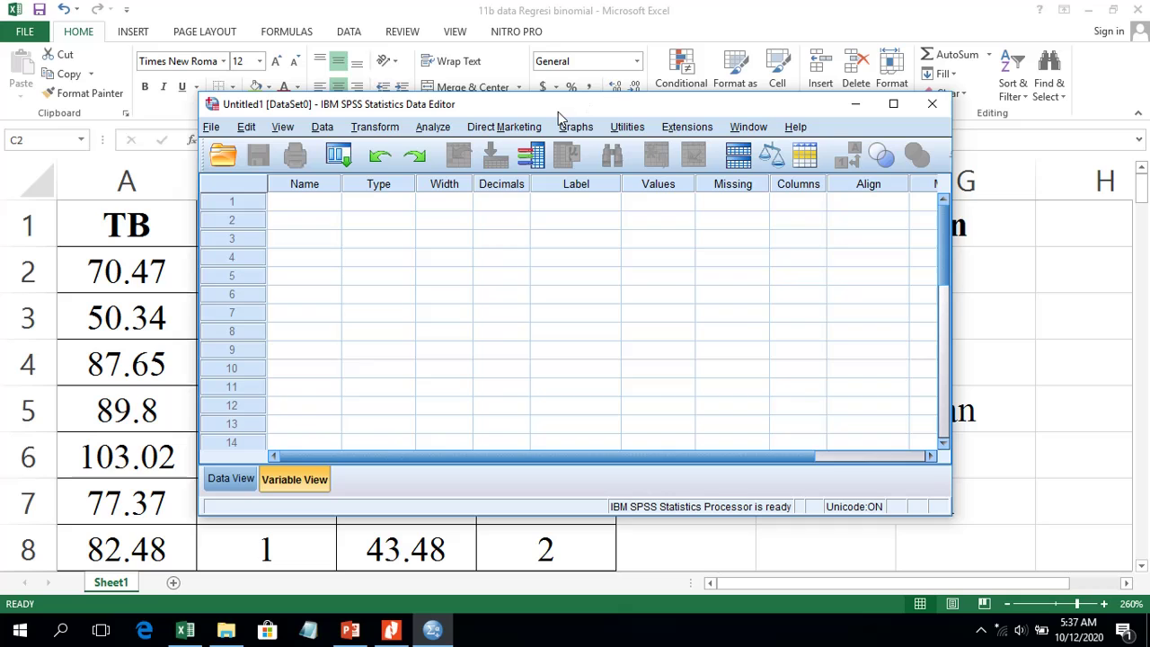
pyautogui.moveTo(559, 109); pyautogui.dragTo(833, 124)
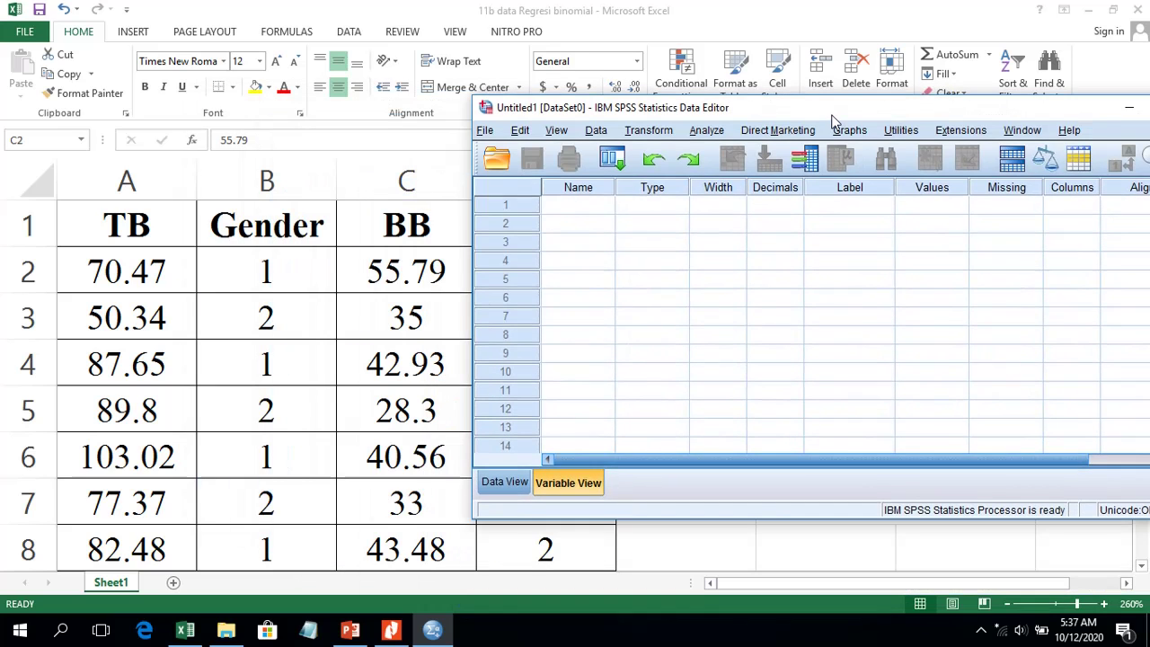
pyautogui.click(730, 12)
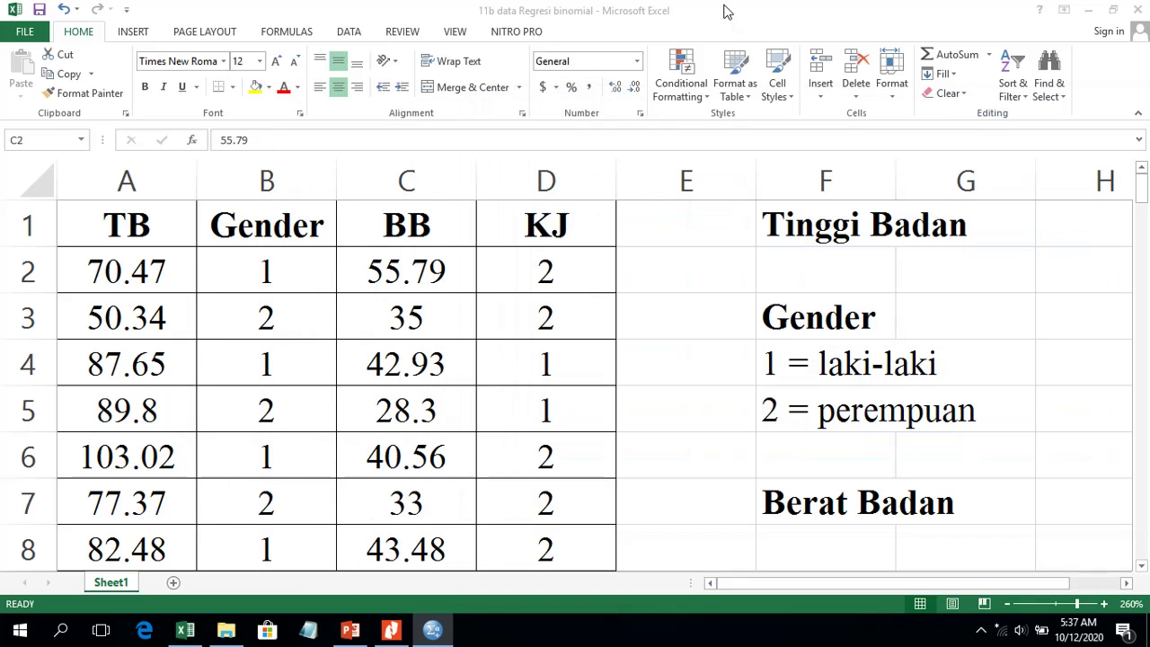
pyautogui.click(1113, 9)
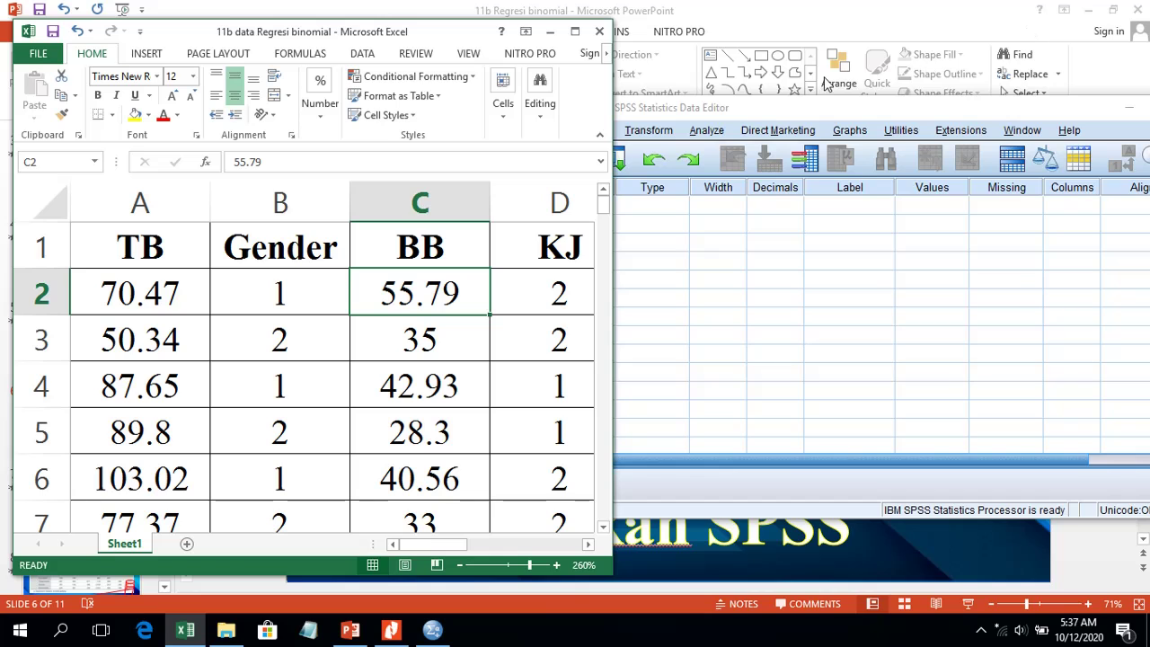
pyautogui.moveTo(779, 113); pyautogui.dragTo(847, 110)
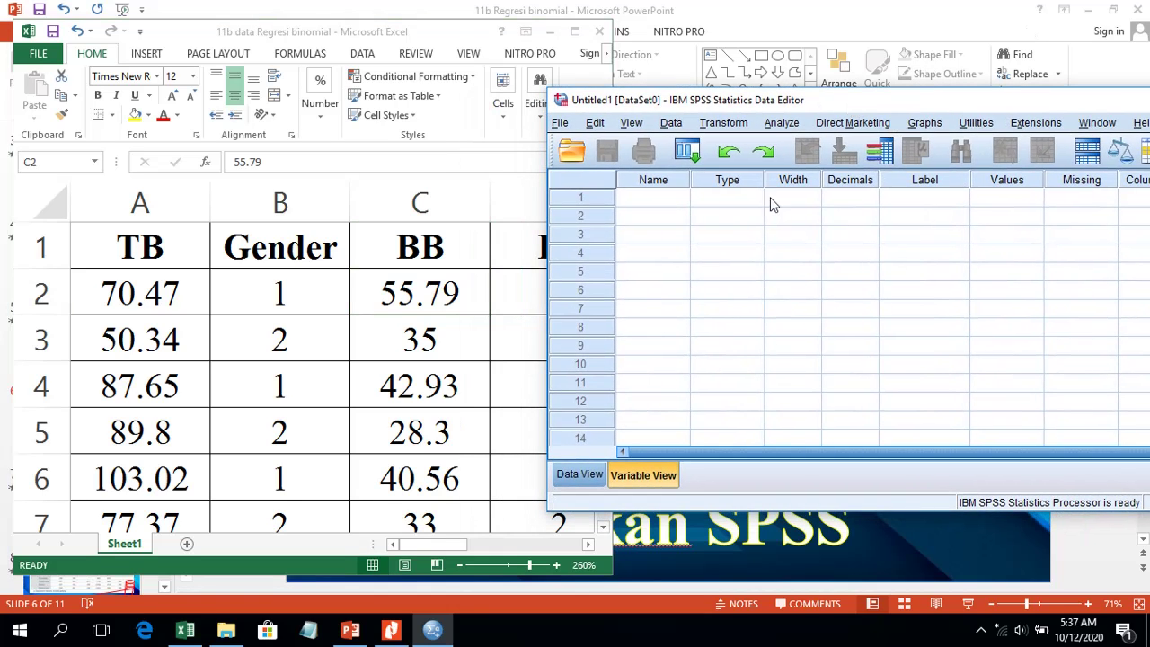
pyautogui.moveTo(718, 108); pyautogui.dragTo(777, 106)
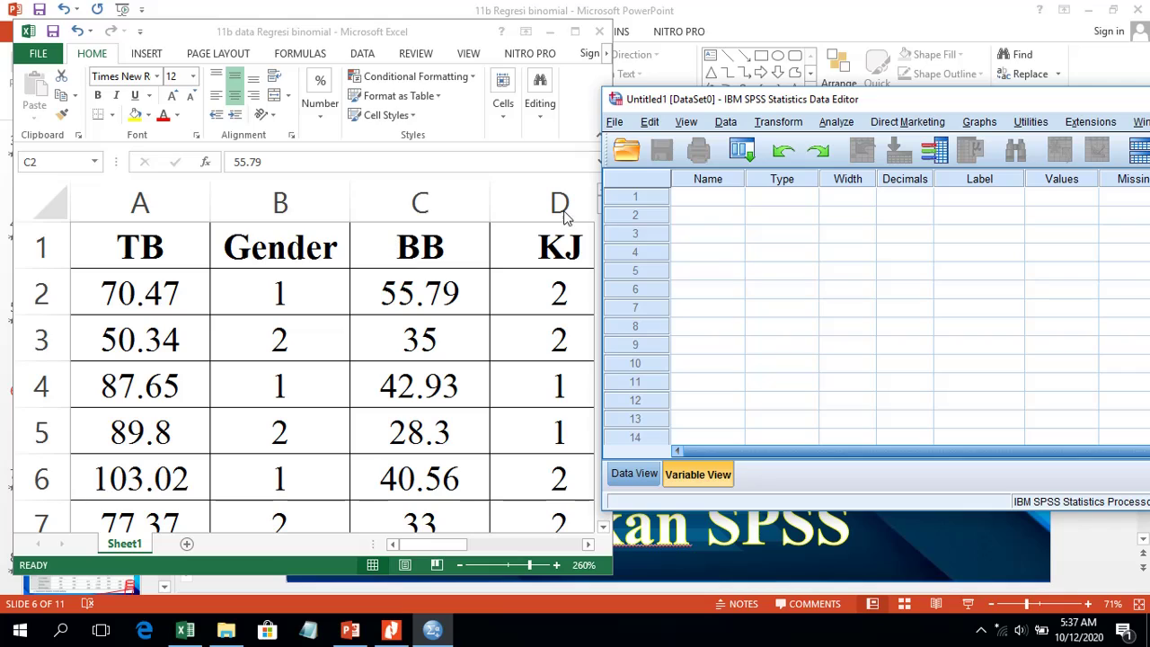
# Define four variables named TB, Gender, BB and KJ in the first four rows of Variable View
pyautogui.click(710, 198)
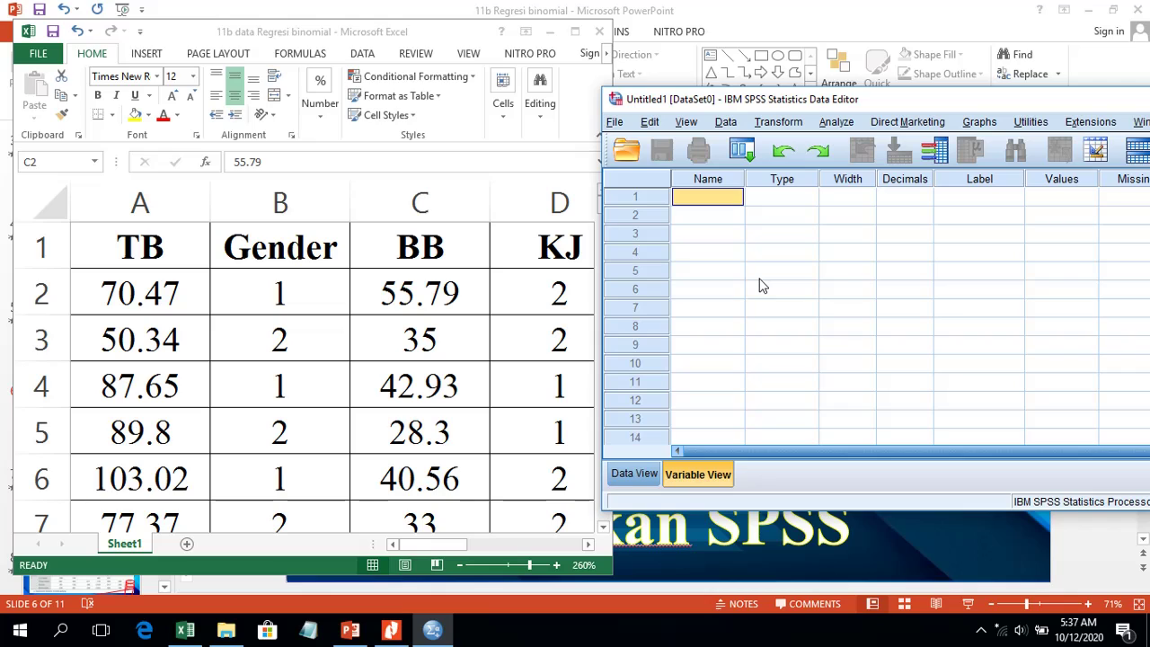
pyautogui.write('TB')
pyautogui.press('Return')
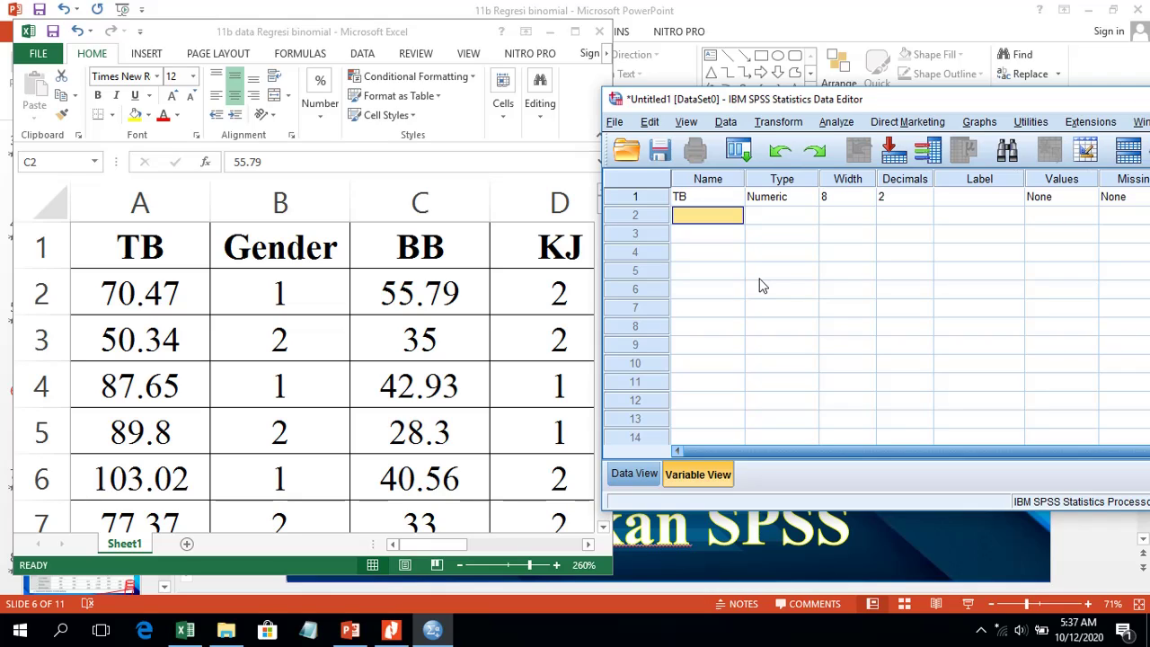
pyautogui.write('Gender')
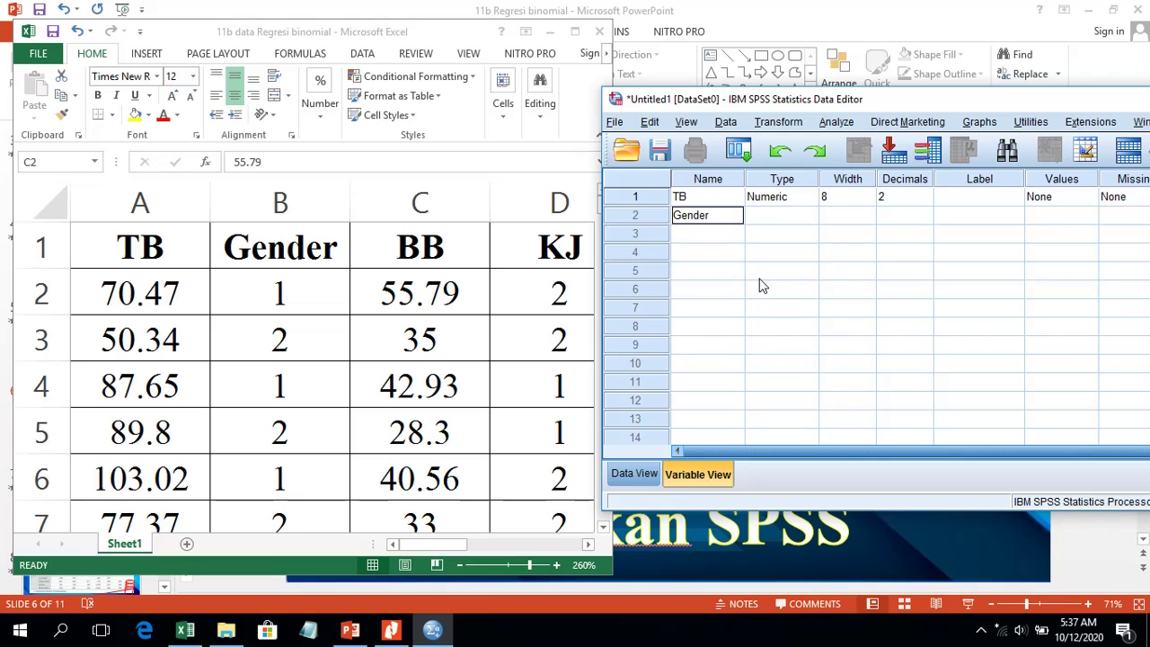
pyautogui.press('Return')
pyautogui.write('BB')
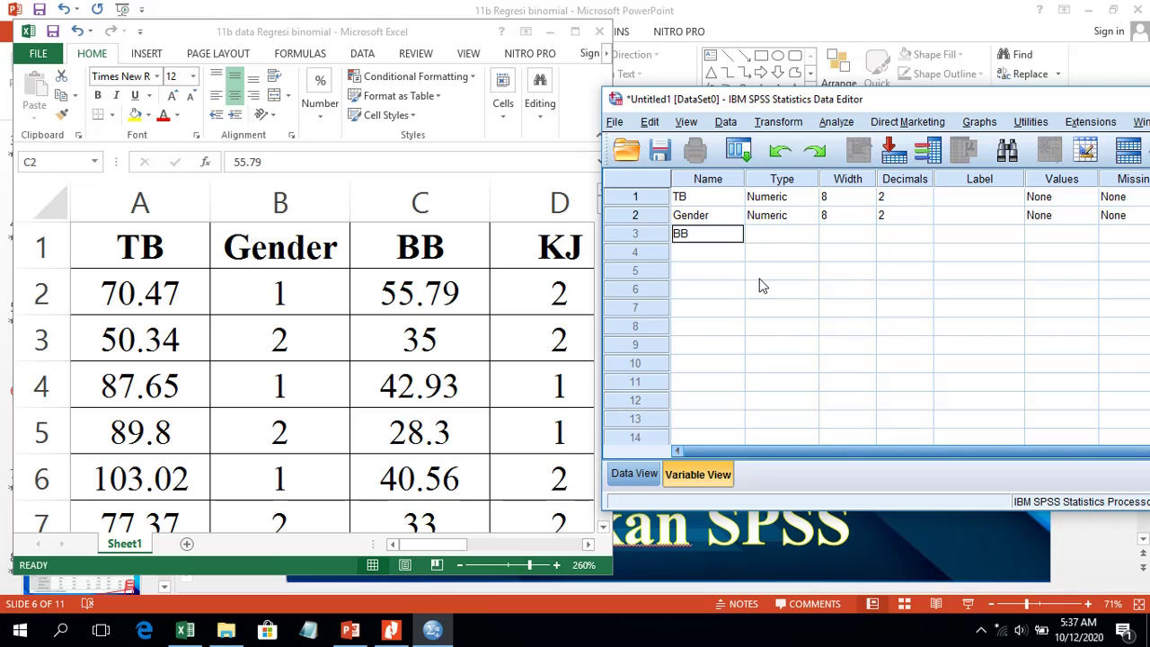
pyautogui.press('Return')
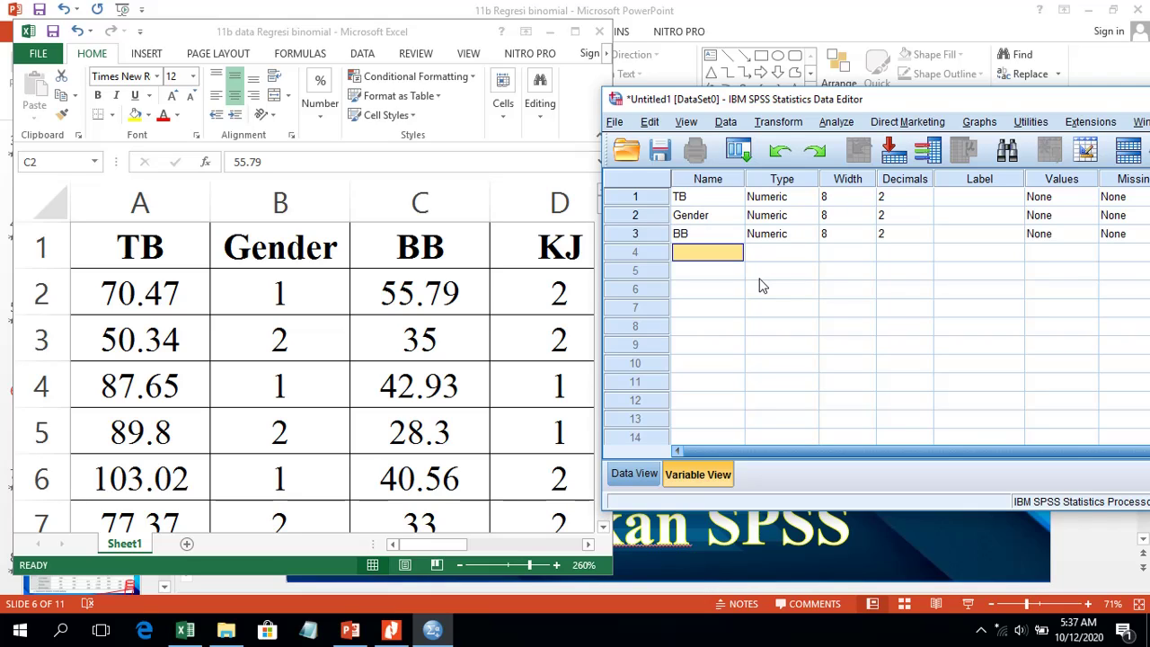
pyautogui.write('KJ')
pyautogui.press('Return')
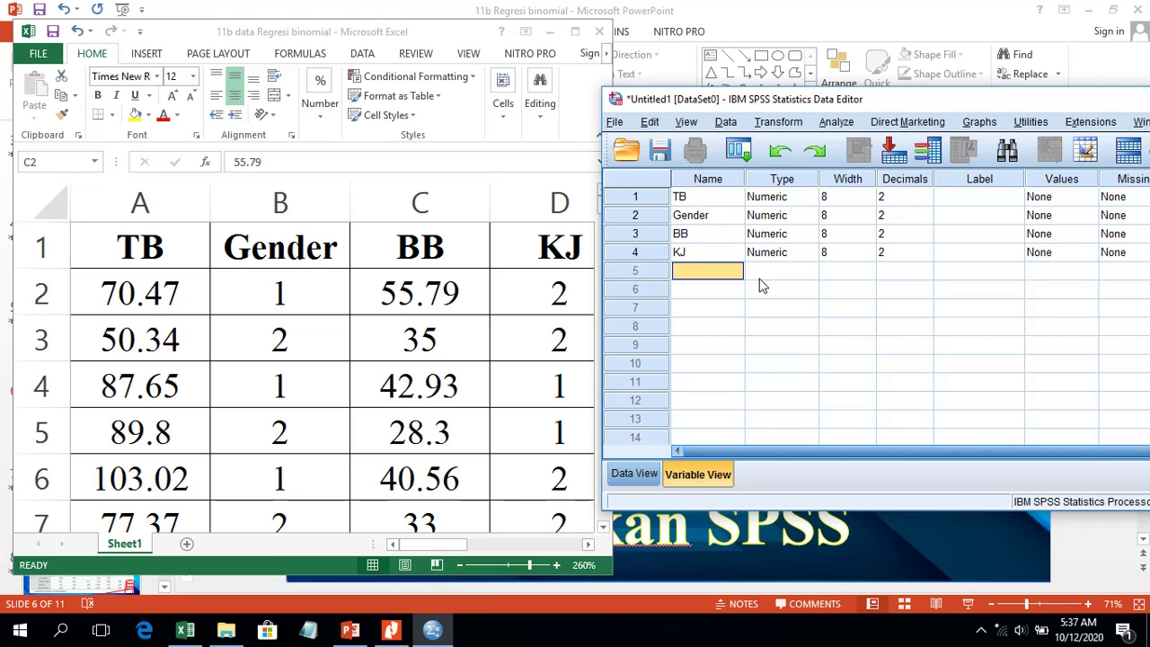
# Label the TB variable Tinggi badan, BB as Berat badan and KJ as Kondisi jantung
pyautogui.click(972, 198)
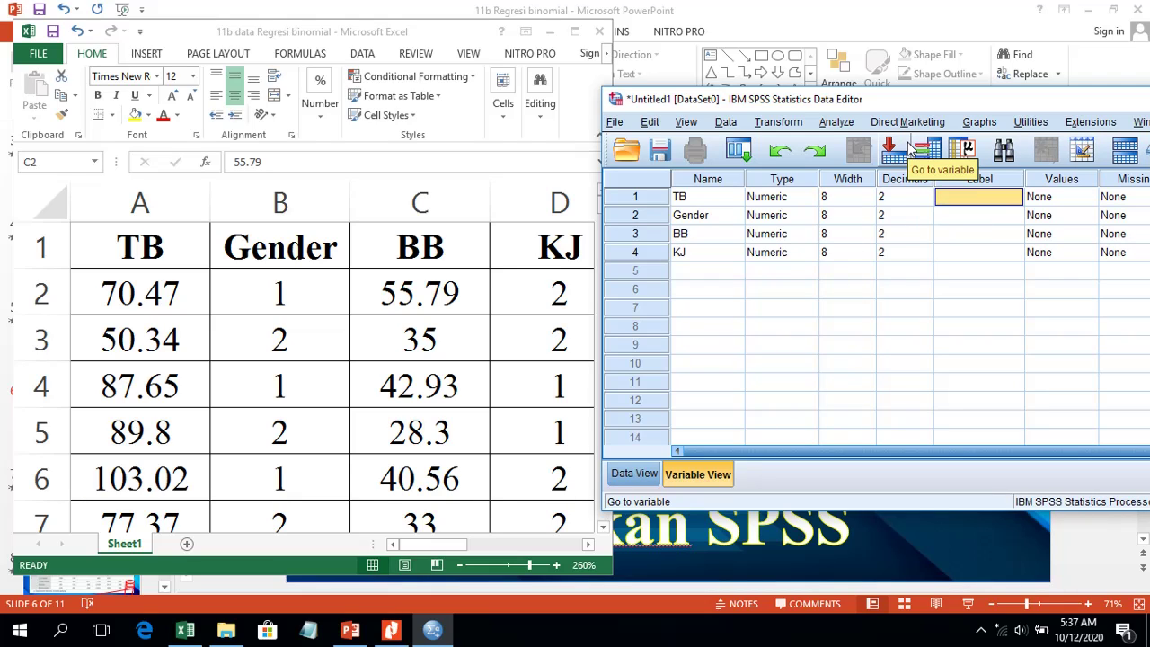
pyautogui.write('Tinggi badan')
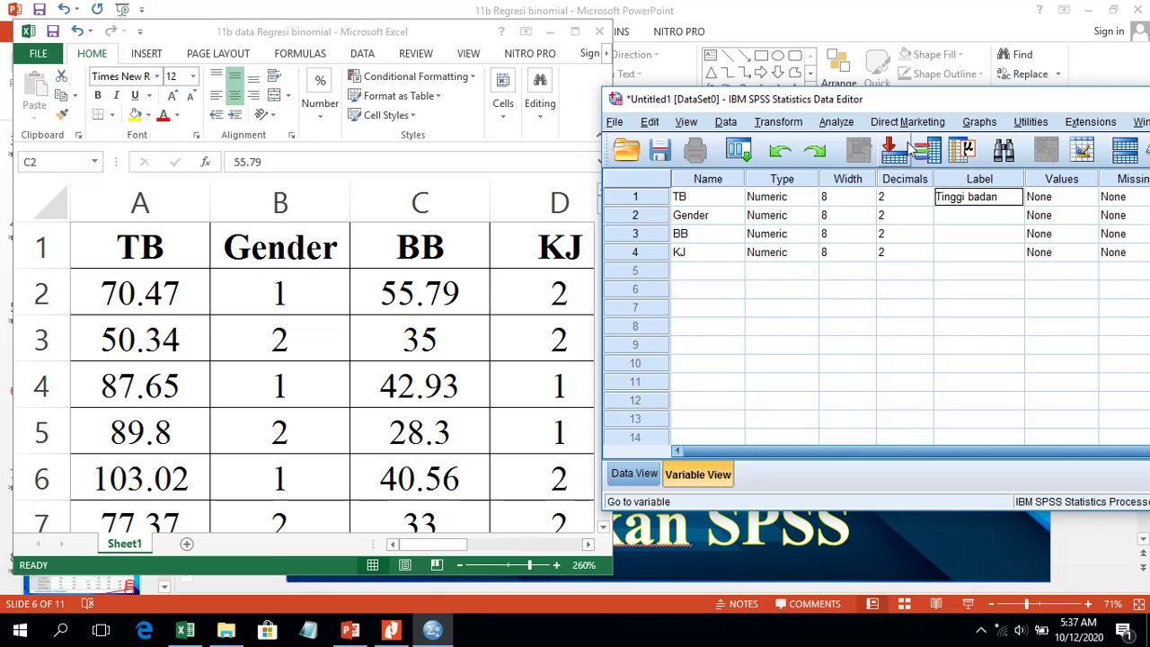
pyautogui.press('Return')
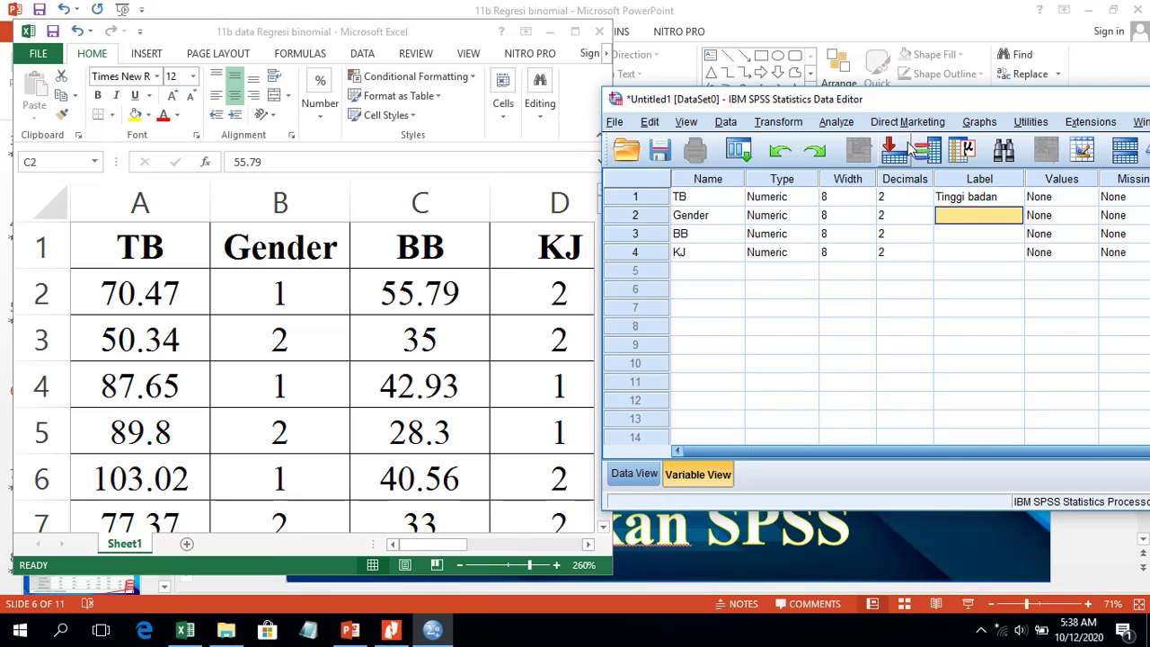
pyautogui.press('Return')
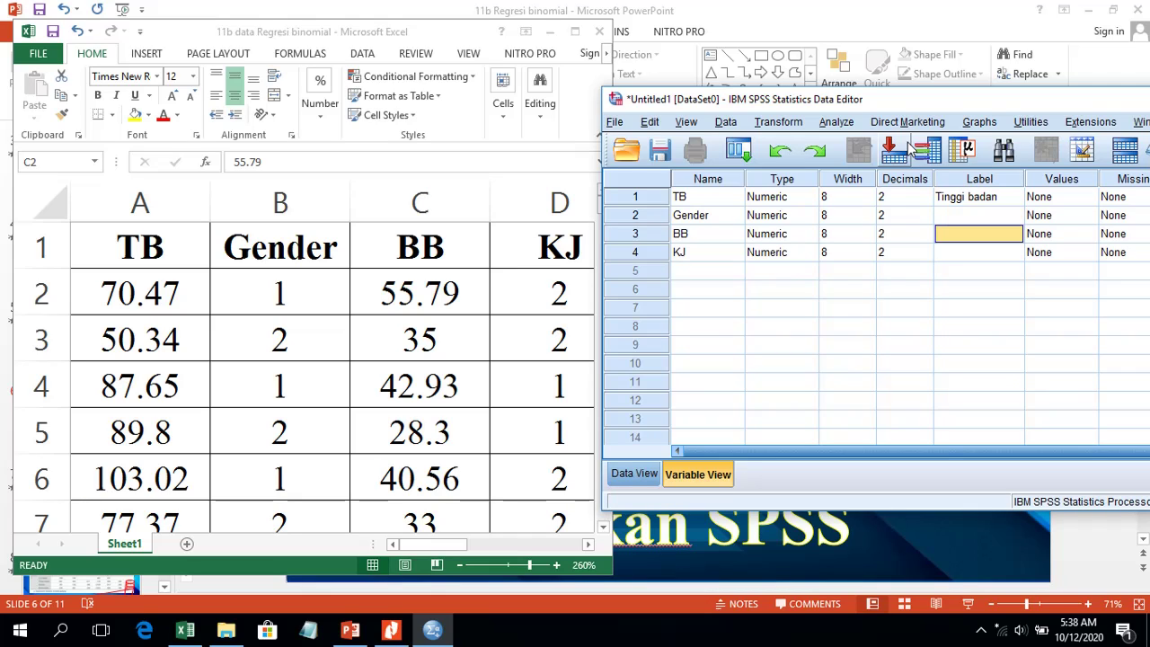
pyautogui.write('Berat bada')
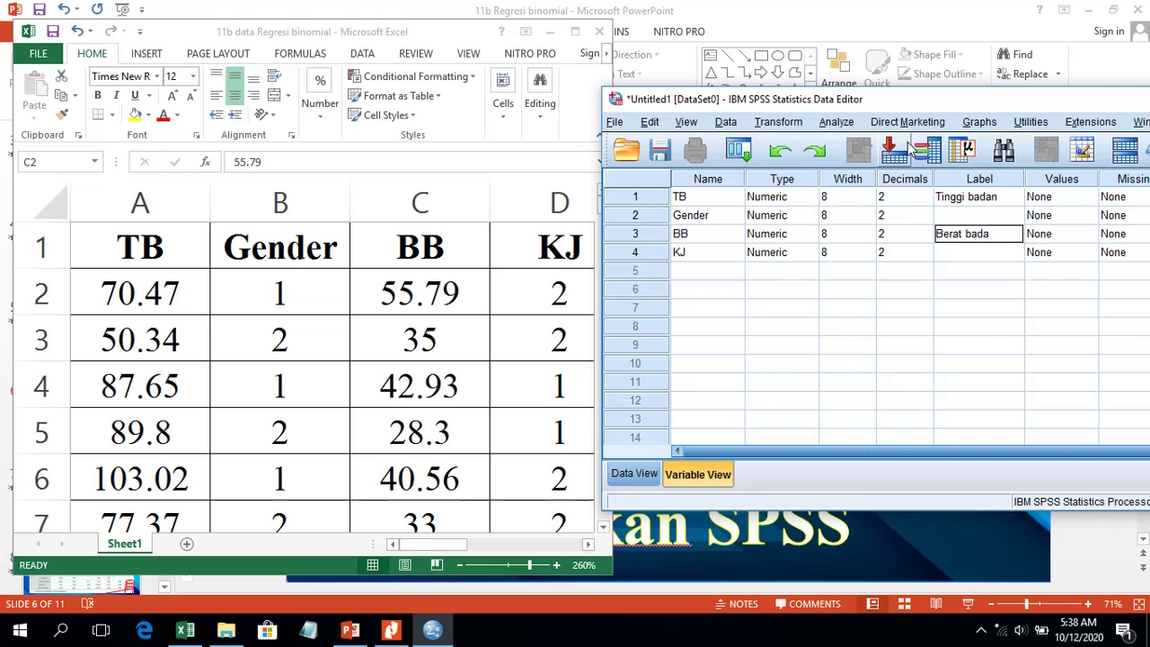
pyautogui.write('n')
pyautogui.press('Return')
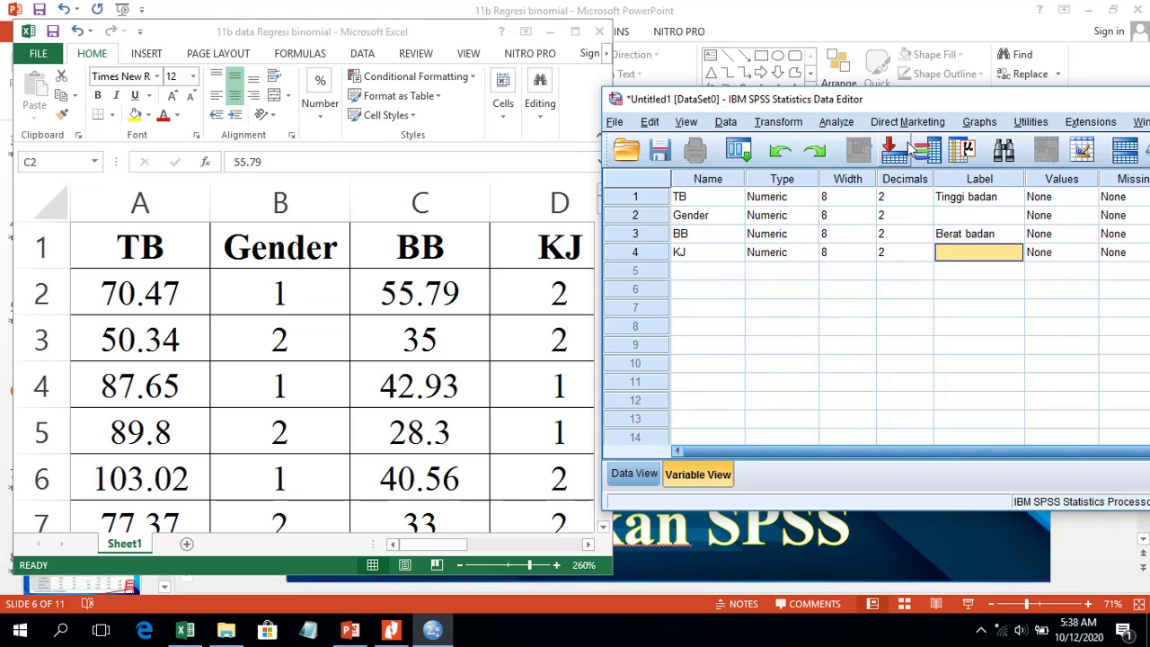
pyautogui.write('Kondisi j')
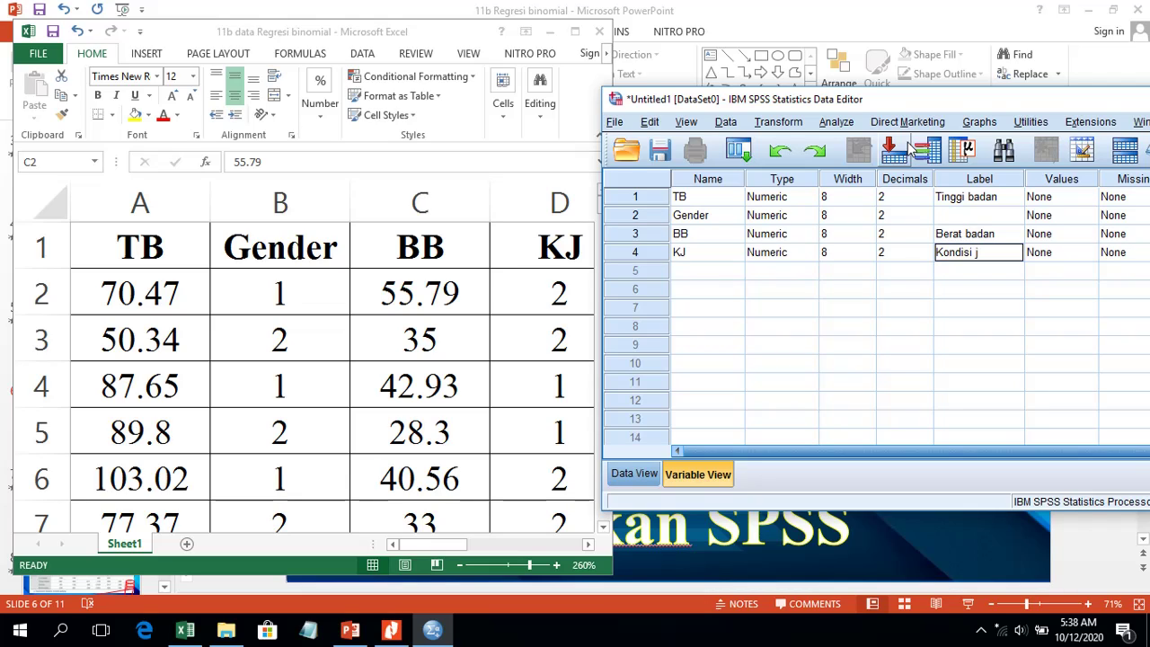
pyautogui.write('antung')
# Switch to the Excel data window and check the Gender and Kondisi Jantung category codes listed beside the table
pyautogui.moveTo(856, 100); pyautogui.dragTo(825, 77)
pyautogui.click(261, 39)
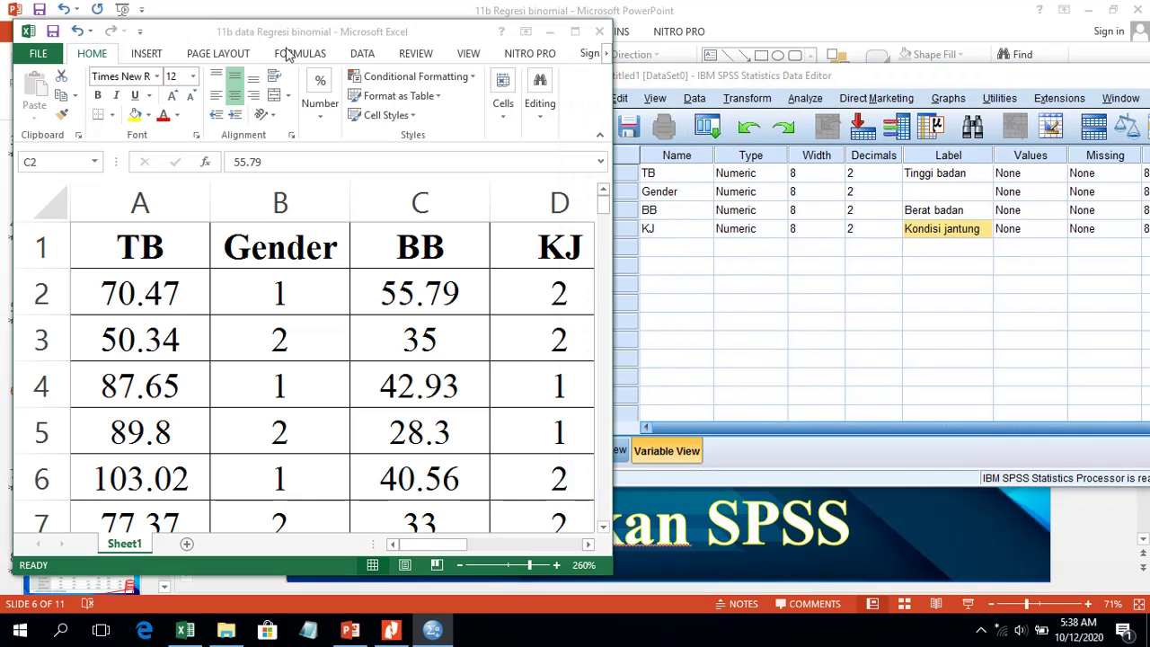
pyautogui.moveTo(420, 544); pyautogui.dragTo(493, 549)
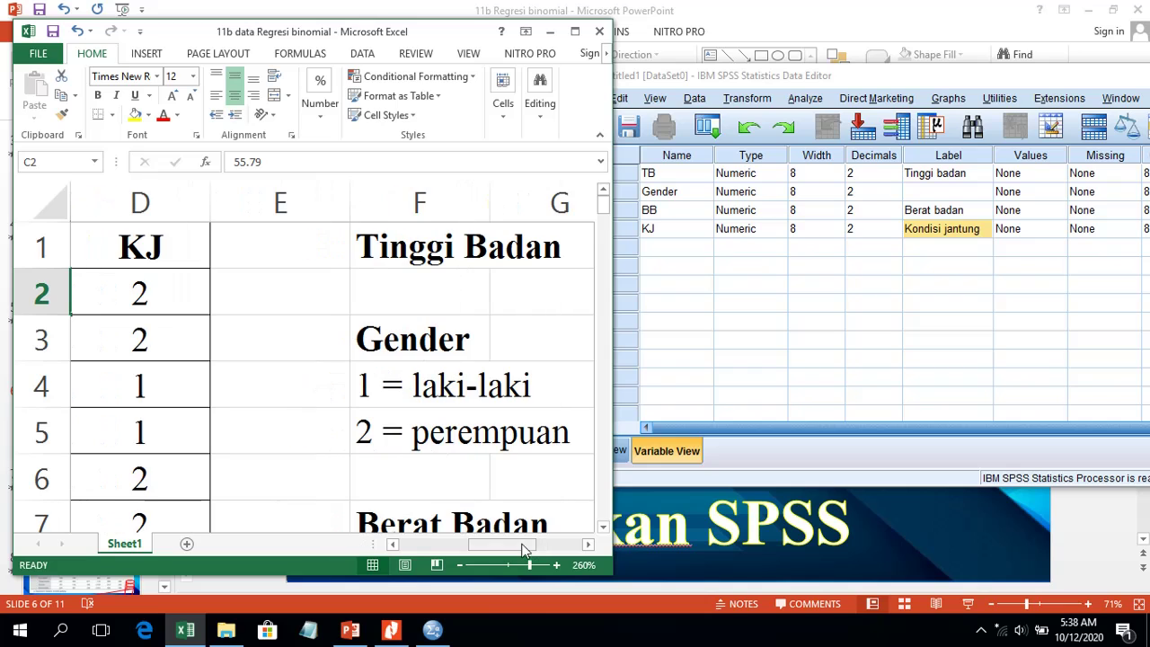
pyautogui.click(440, 384)
pyautogui.scroll(-3, 438, 379)
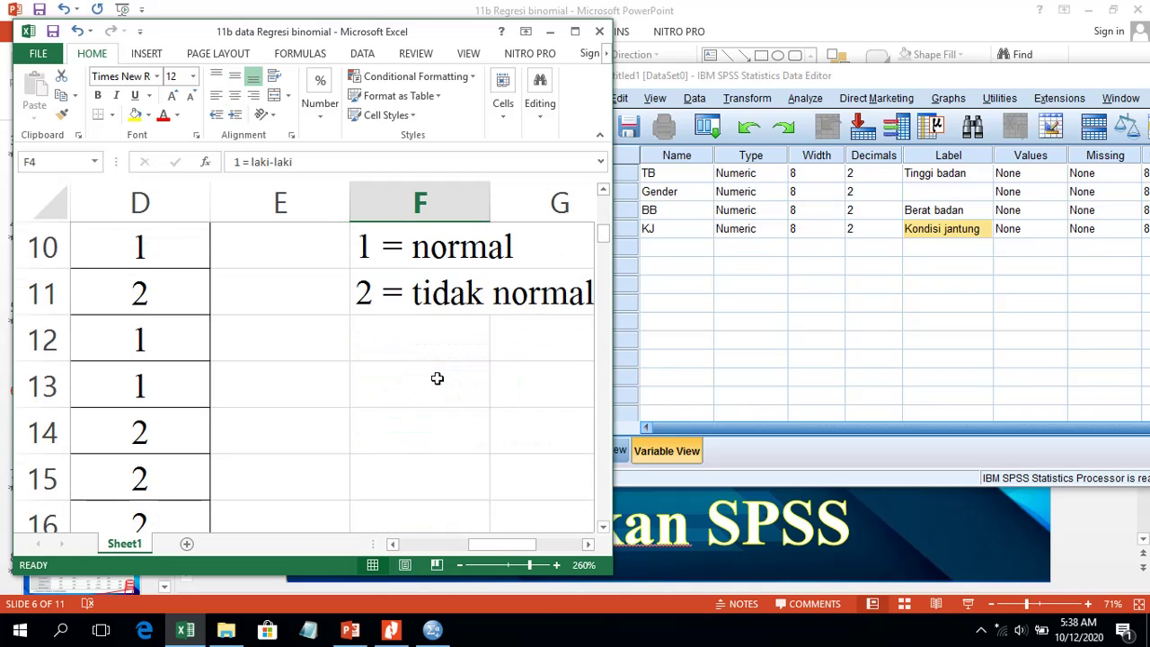
pyautogui.scroll(3, 437, 379)
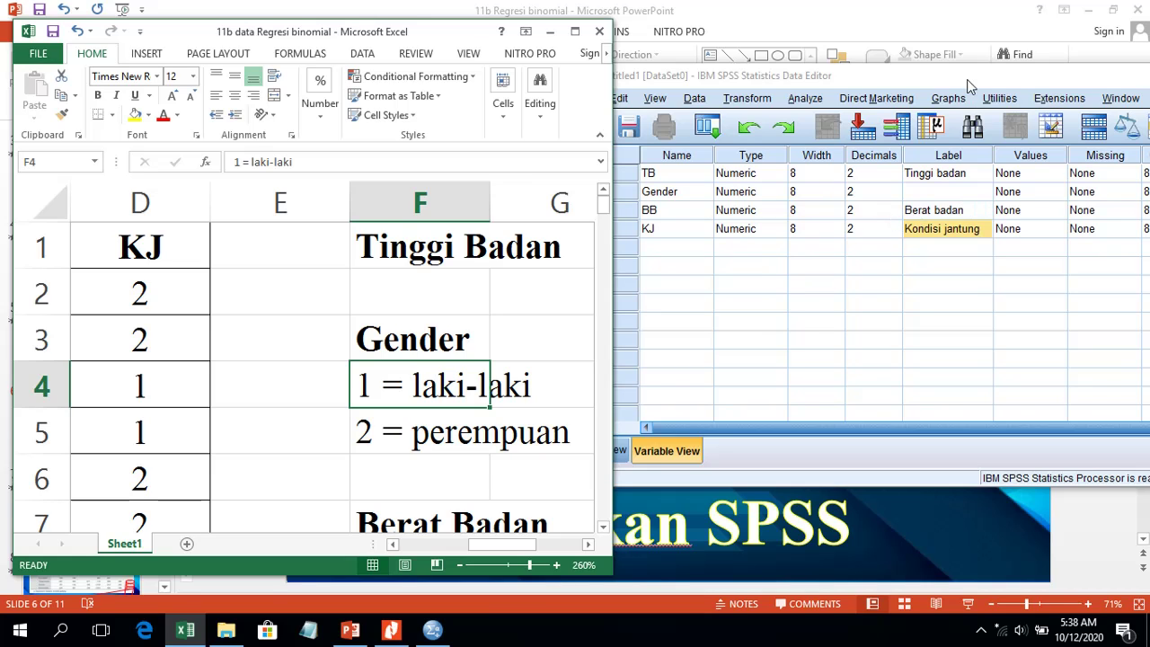
# Return to the SPSS Data Editor and add the value label 1 = Laki-laki for the Gender variable
pyautogui.moveTo(970, 79); pyautogui.dragTo(841, 75)
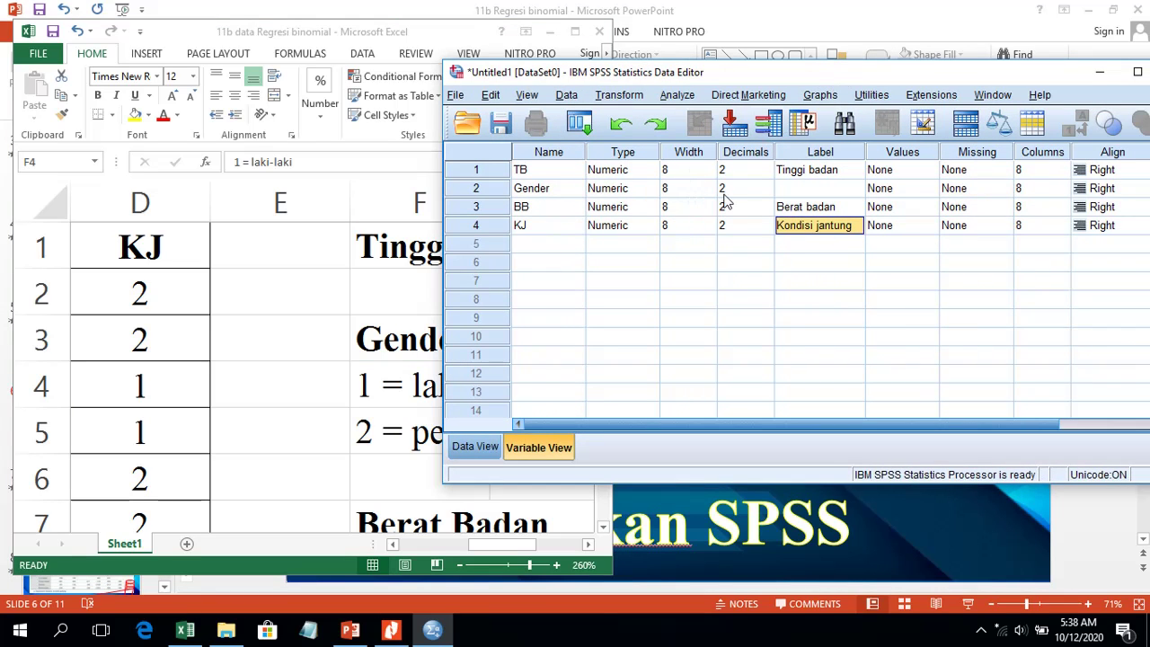
pyautogui.click(935, 189)
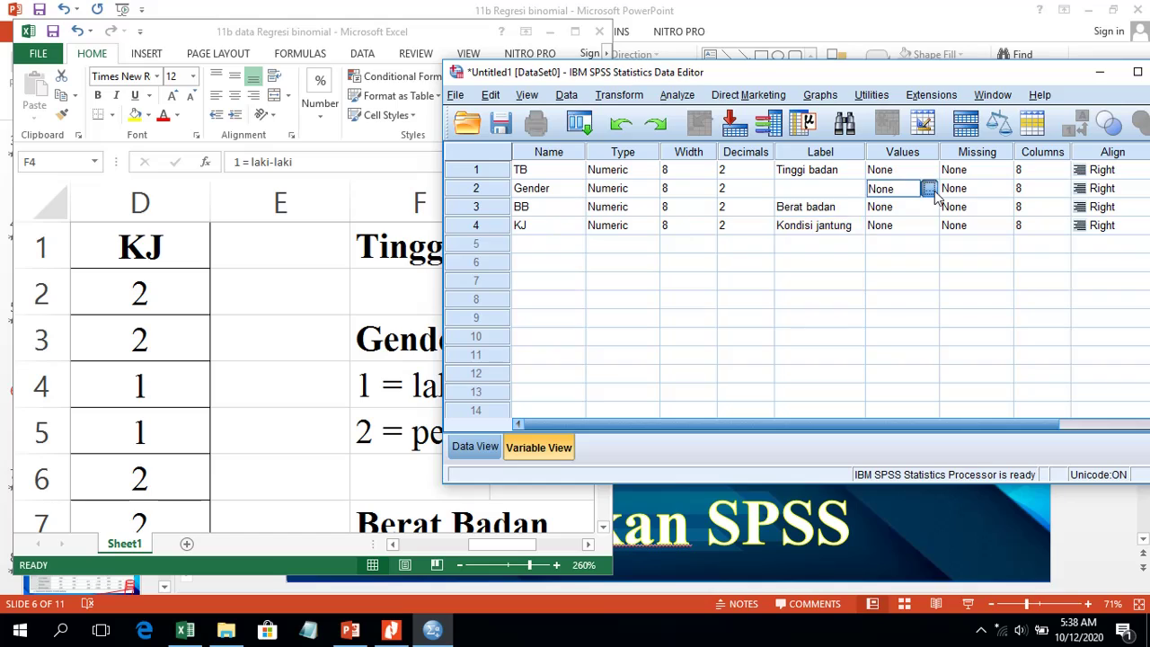
pyautogui.click(934, 191)
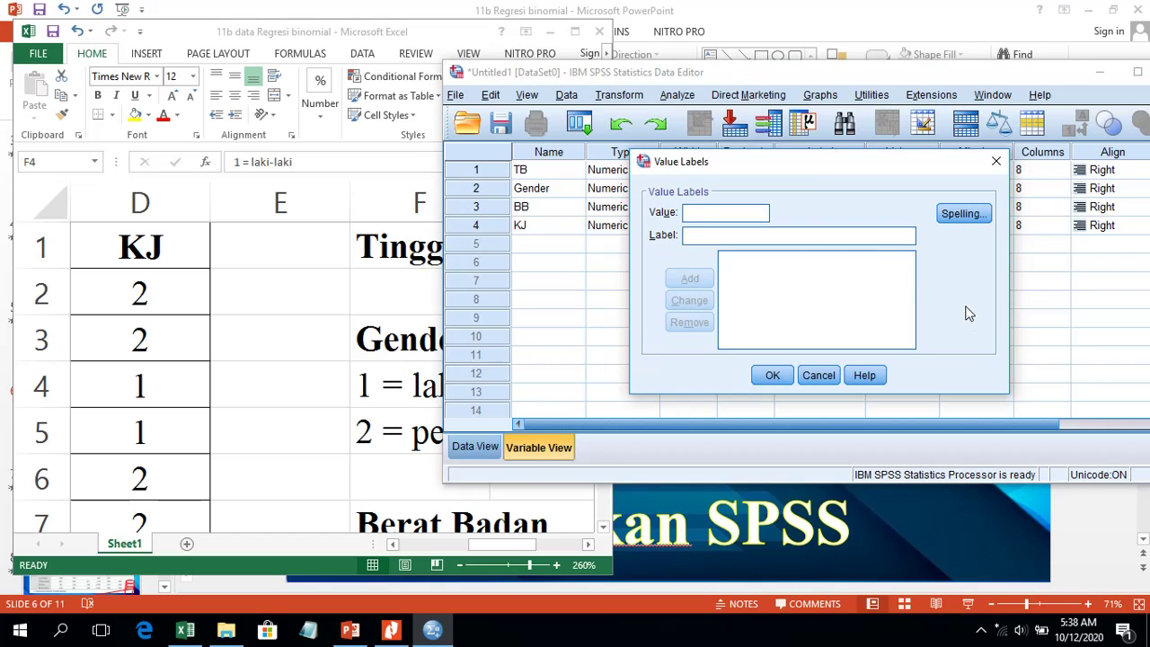
pyautogui.click(720, 235)
pyautogui.write('Lak')
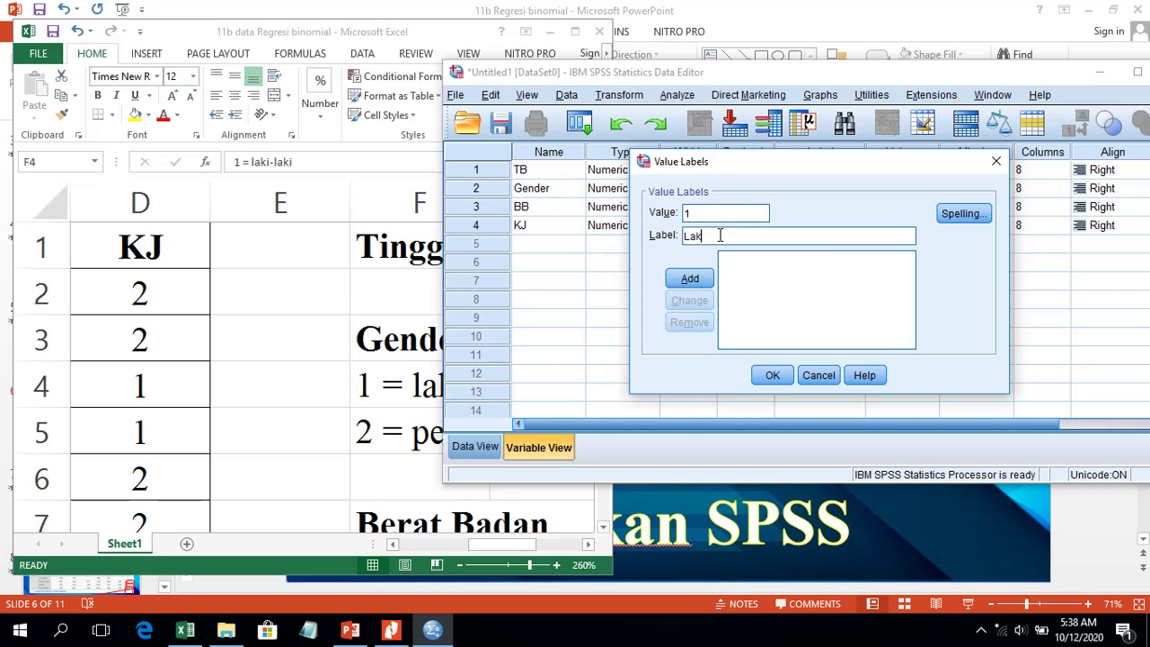
pyautogui.write('i-laki')
pyautogui.press('Return')
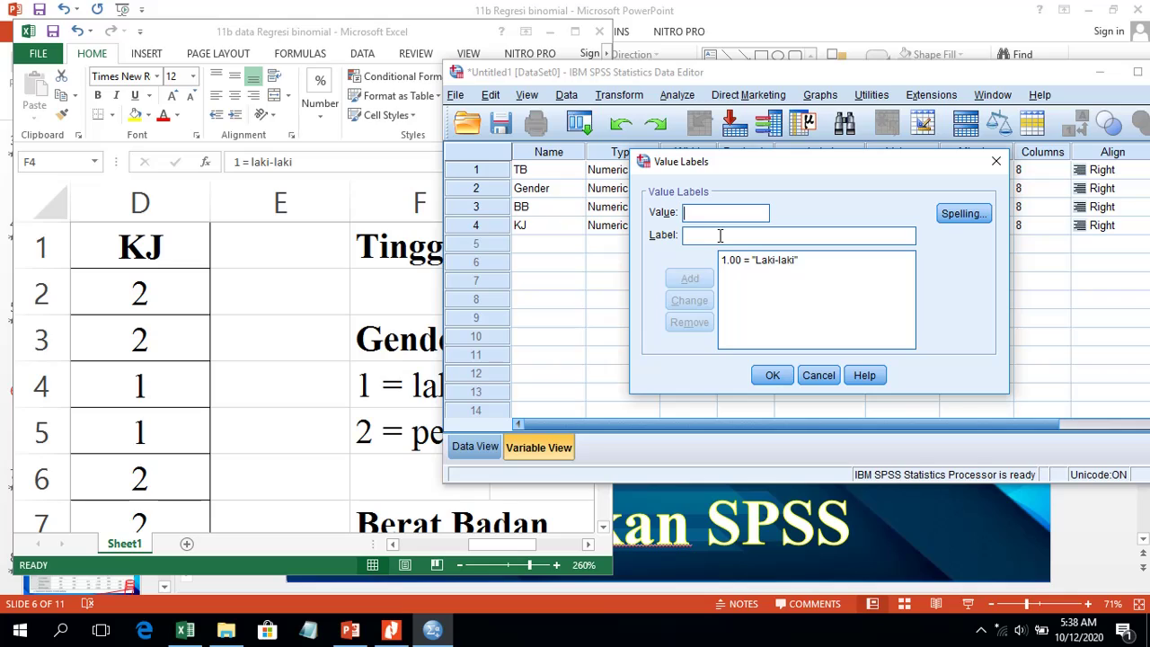
# Add the value label 2 = Perempuan for Gender and apply the Gender value labels
pyautogui.write('2')
pyautogui.click(719, 235)
pyautogui.write('Perempuan')
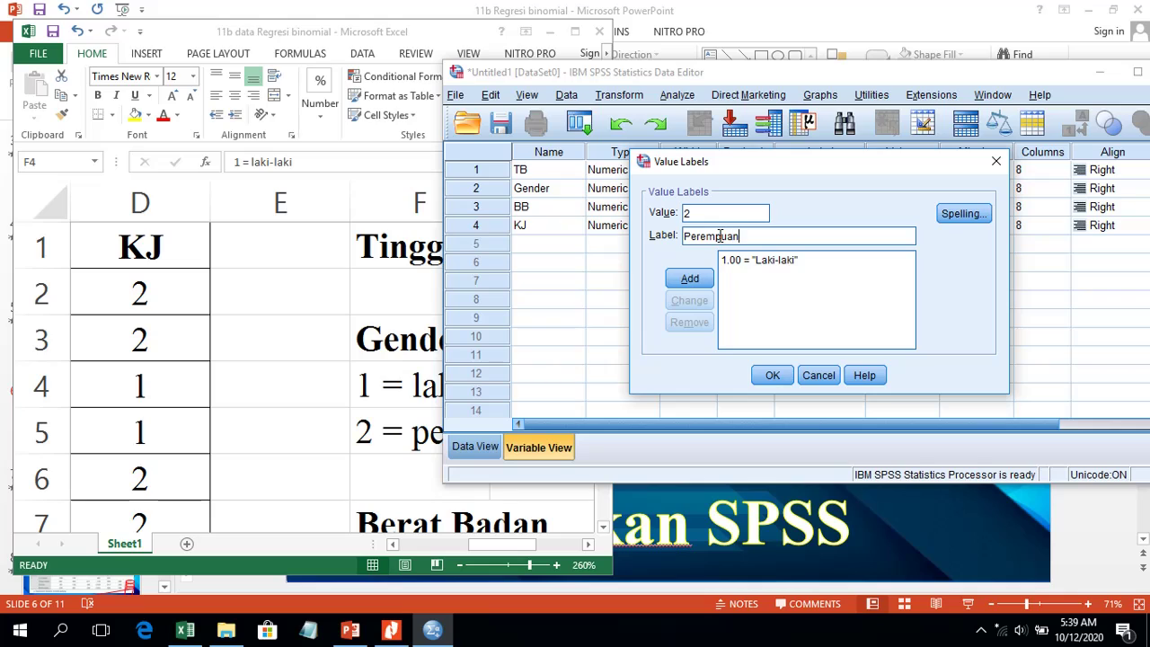
pyautogui.press('Return')
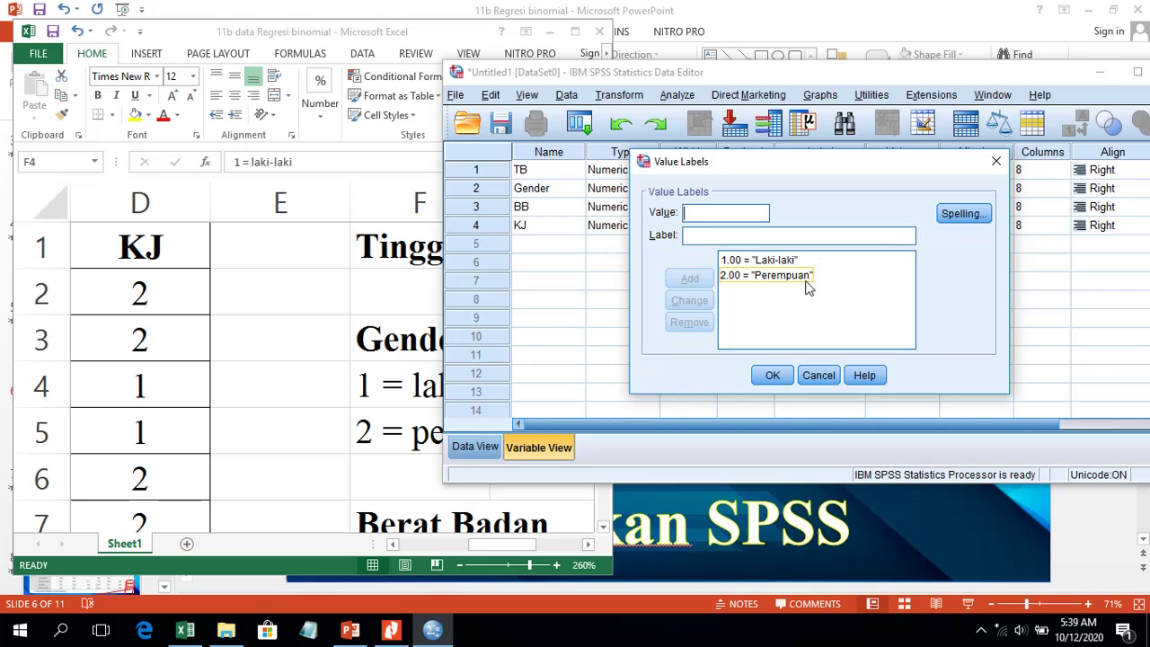
pyautogui.click(782, 376)
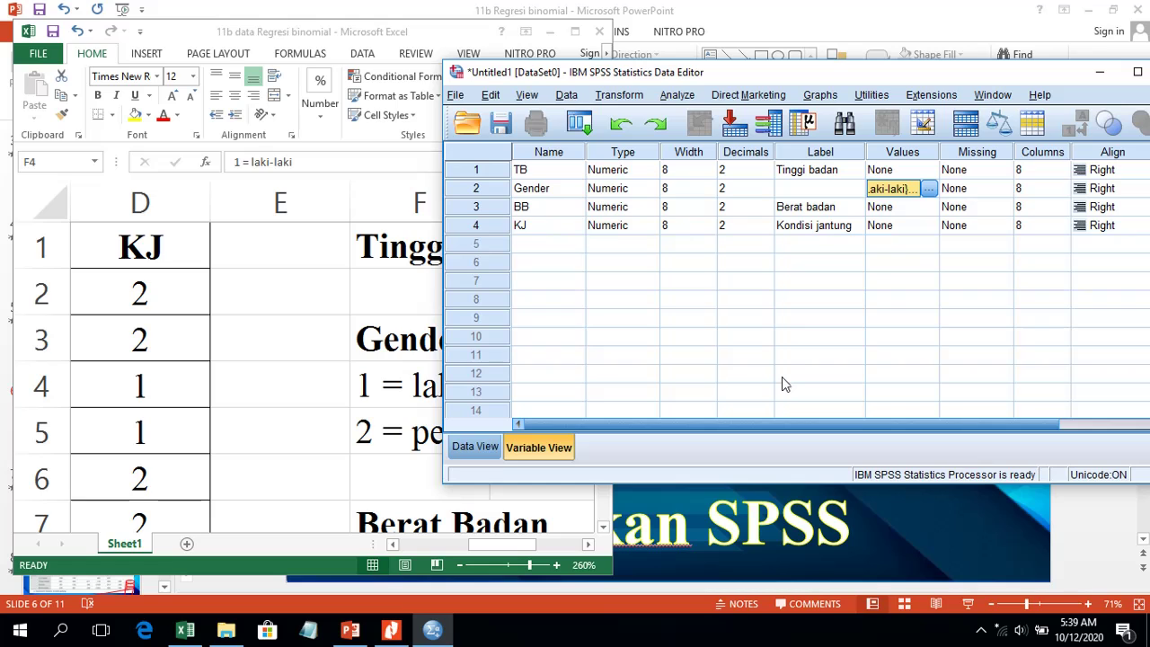
# Consult the Kondisi Jantung codes in Excel and add the value label 1 = normal for the KJ variable in SPSS
pyautogui.click(368, 349)
pyautogui.scroll(-2, 366, 346)
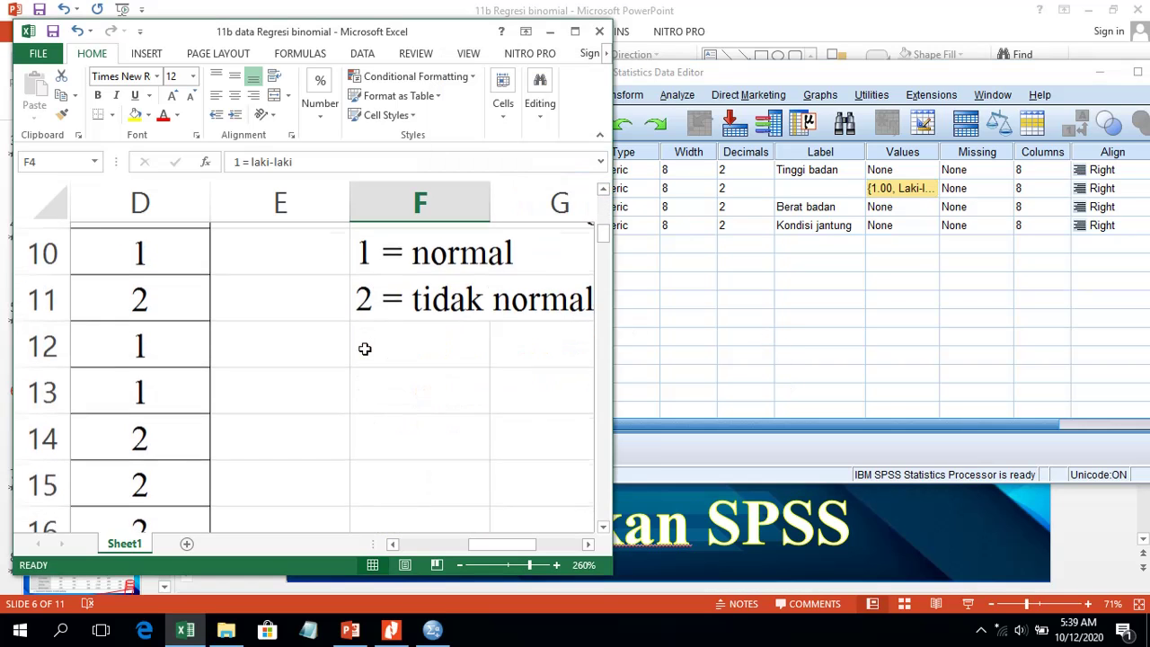
pyautogui.scroll(1, 363, 337)
pyautogui.click(700, 268)
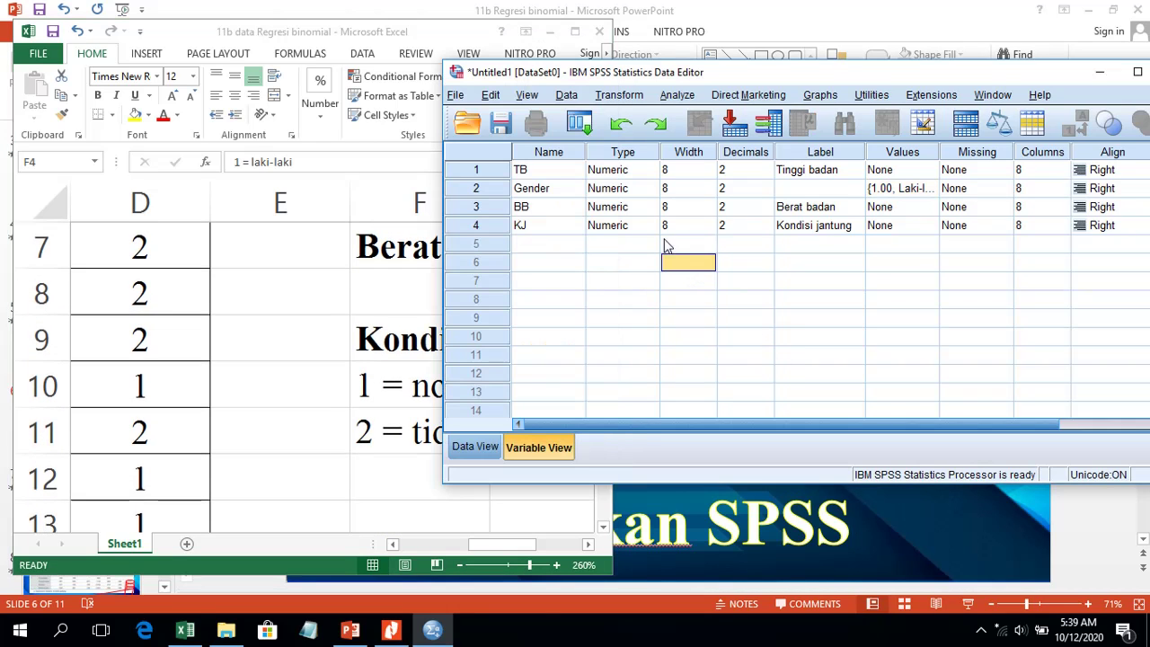
pyautogui.click(935, 228)
pyautogui.click(934, 226)
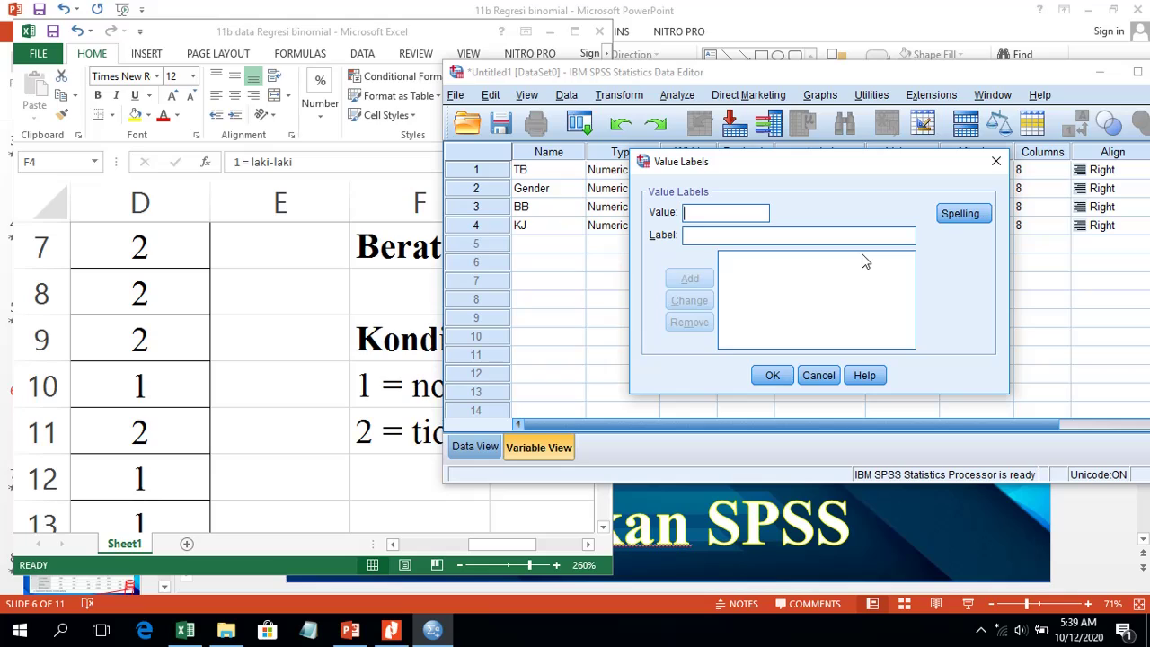
pyautogui.write('1')
pyautogui.press('Tab')
pyautogui.write('normal')
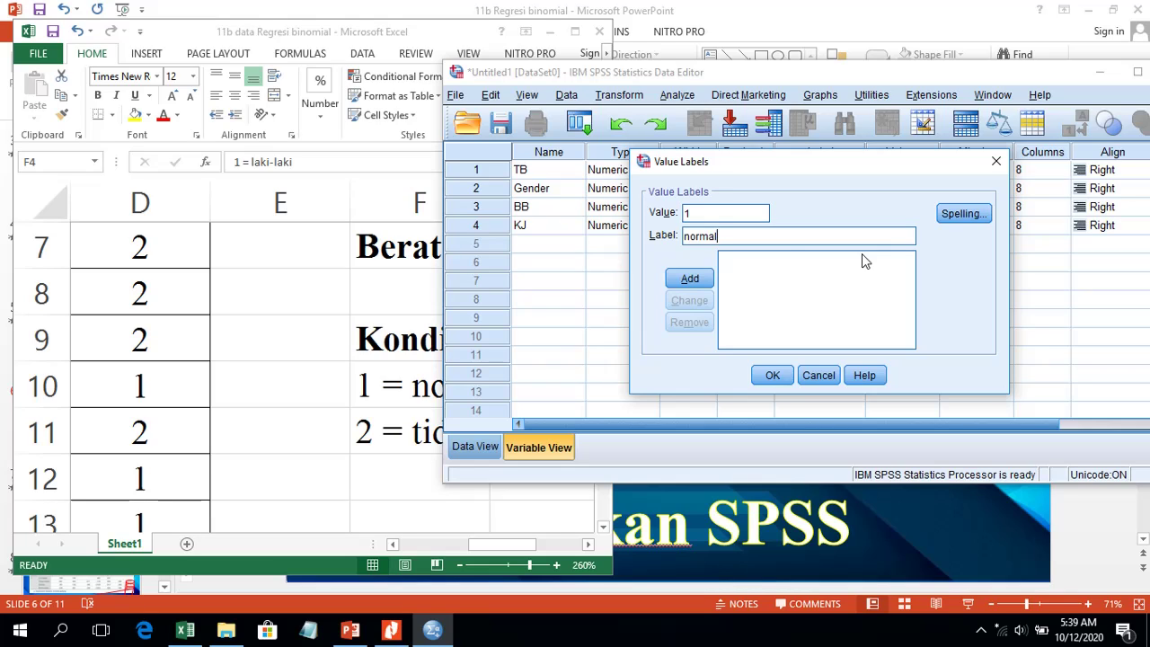
pyautogui.press('Return')
# Add the value label 2 = tidak normal for KJ and apply the KJ value labels
pyautogui.write('2')
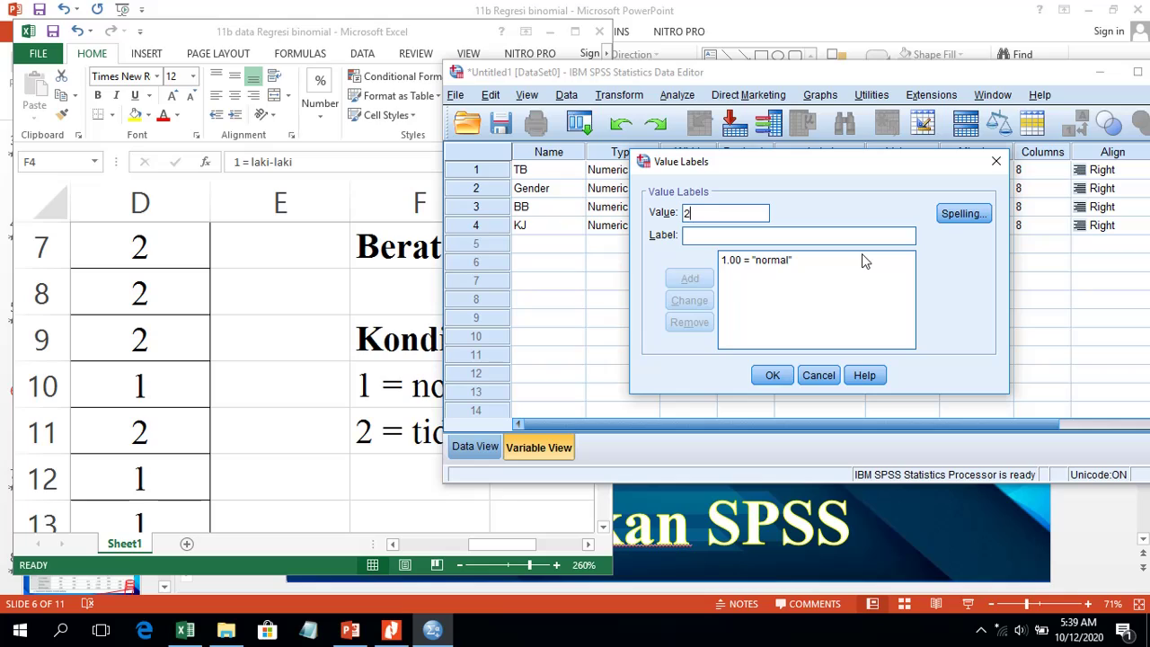
pyautogui.press('Tab')
pyautogui.write('tidak normal')
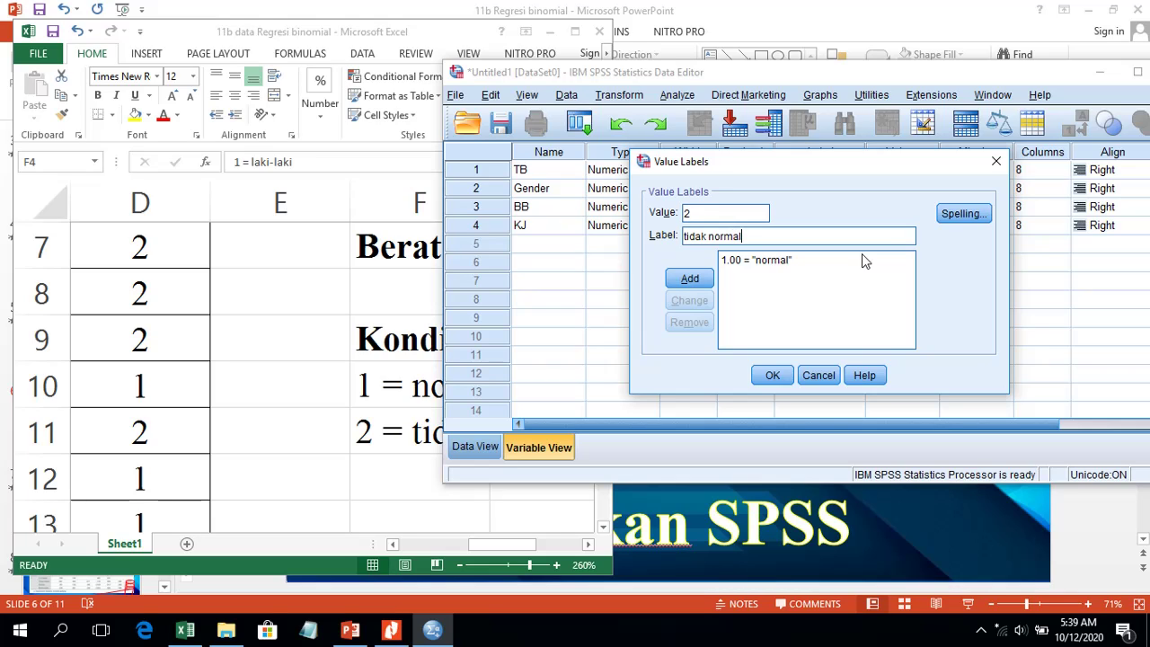
pyautogui.press('Return')
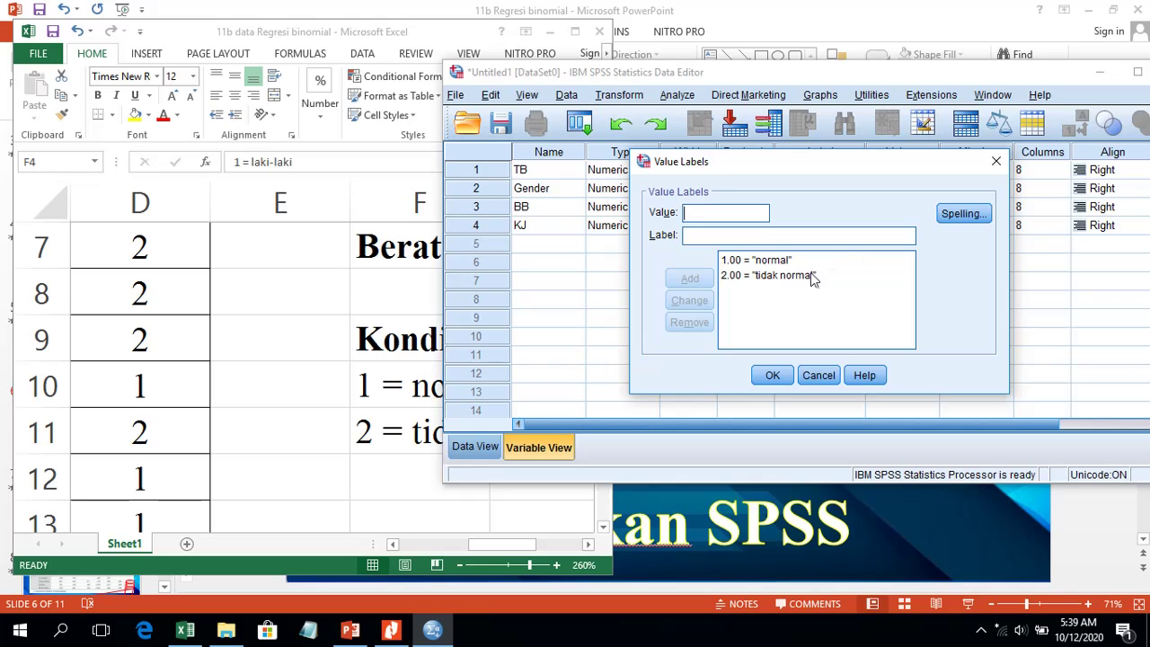
pyautogui.click(838, 280)
pyautogui.click(774, 375)
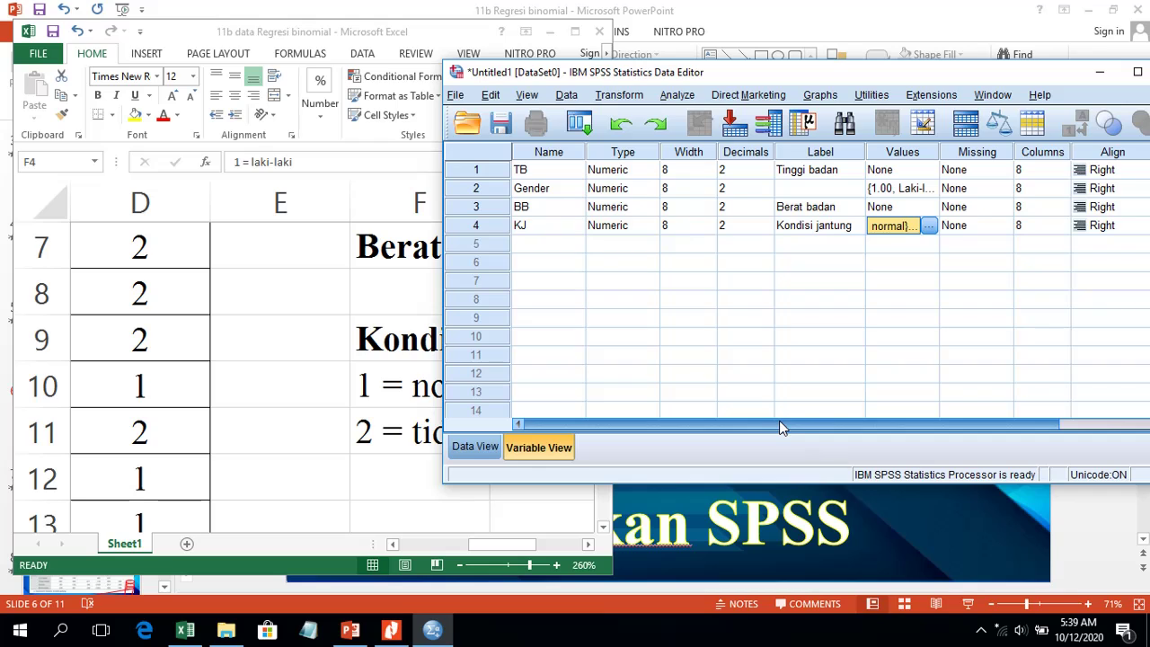
# Set the measurement level to Scale for the TB variable and Nominal for the Gender variable
pyautogui.moveTo(781, 428); pyautogui.dragTo(899, 424)
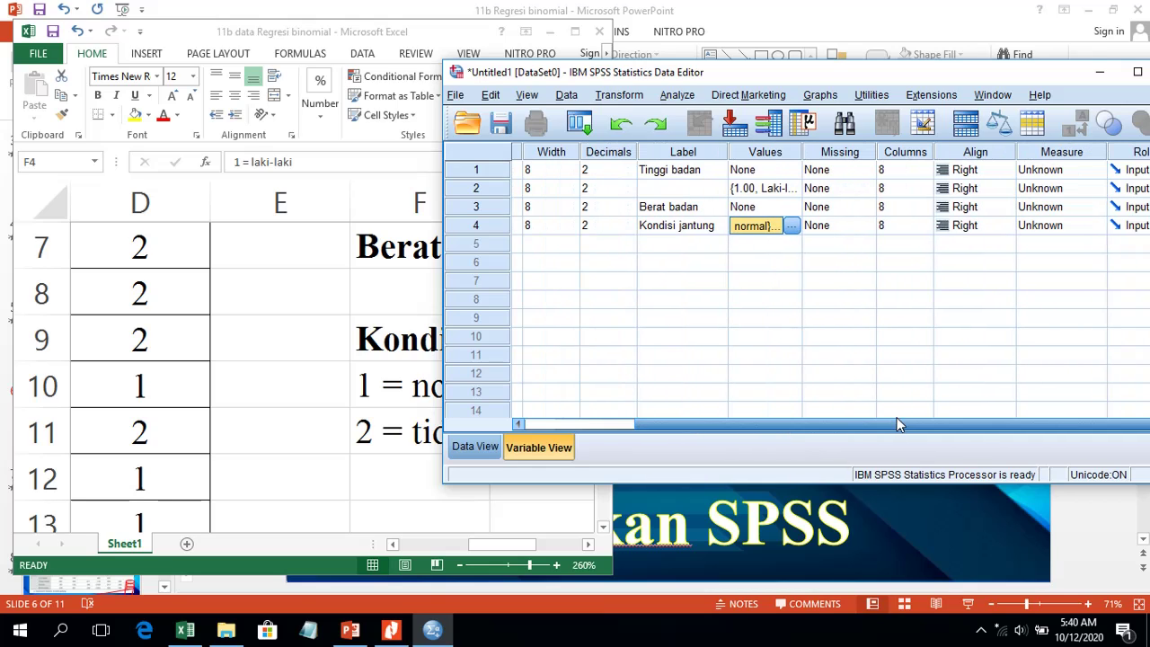
pyautogui.click(898, 410)
pyautogui.scroll(3, 962, 342)
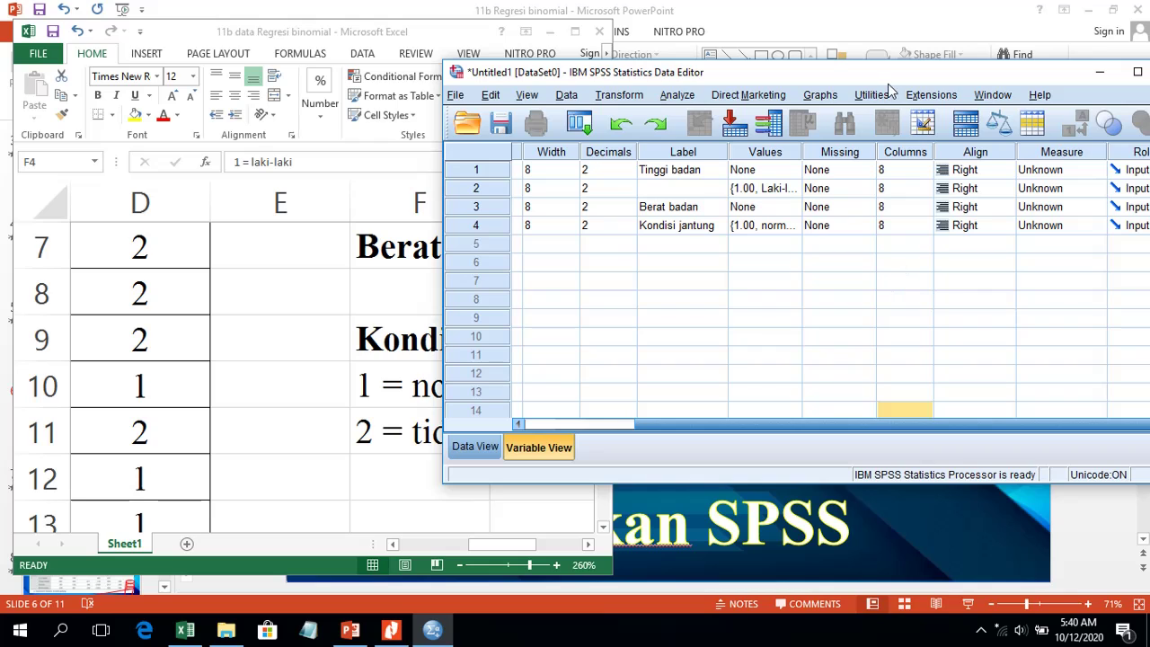
pyautogui.moveTo(888, 79); pyautogui.dragTo(634, 73)
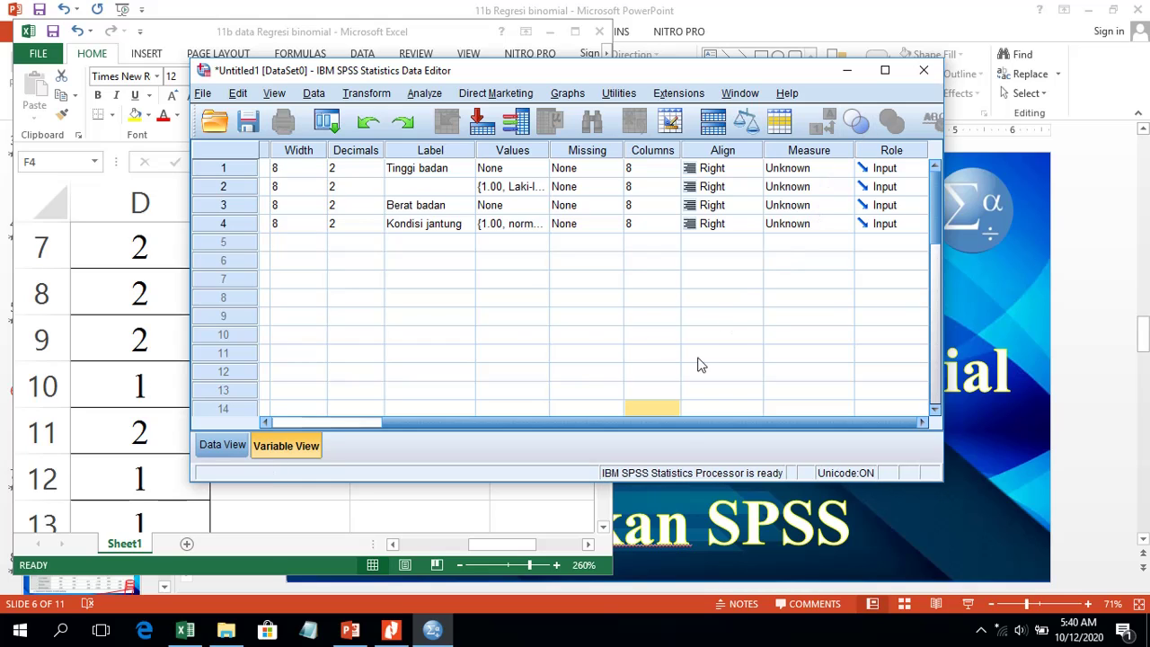
pyautogui.moveTo(604, 426)
pyautogui.mouseDown()
pyautogui.moveTo(522, 422)
pyautogui.moveTo(602, 426)
pyautogui.mouseUp()
pyautogui.click(849, 173)
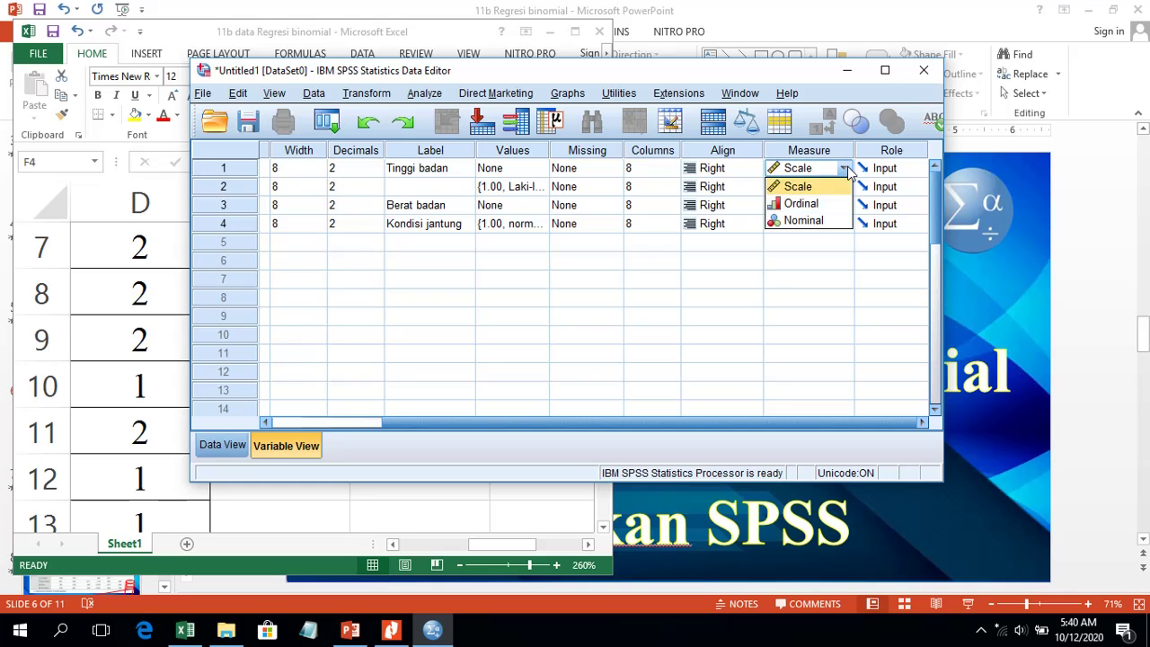
pyautogui.click(828, 186)
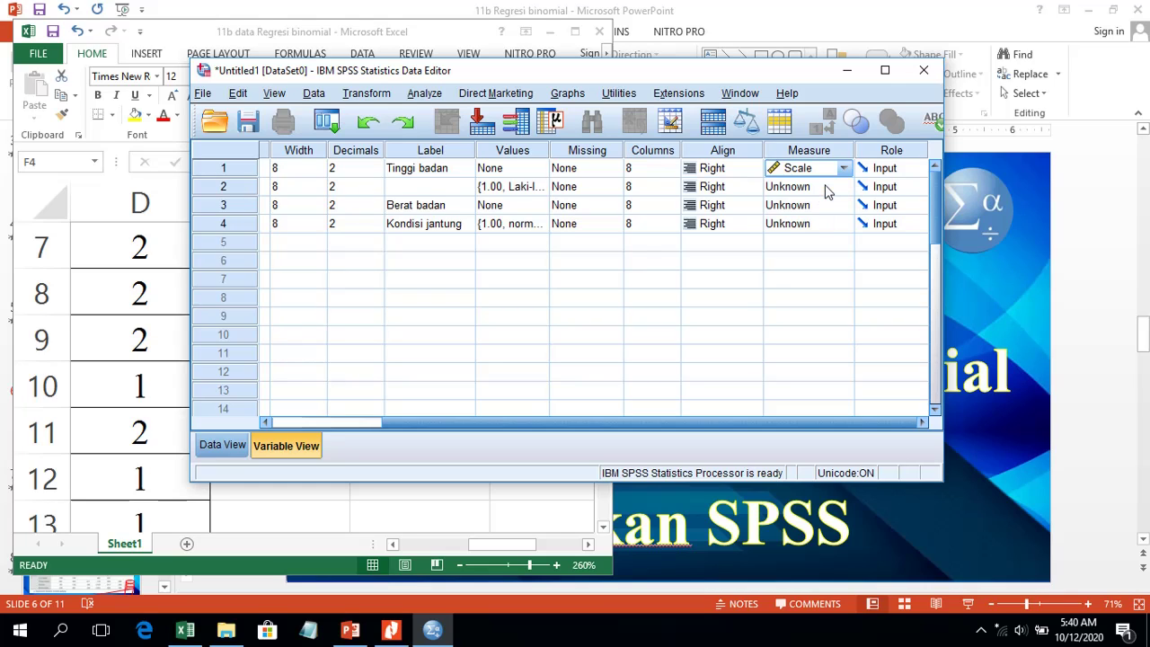
pyautogui.click(845, 188)
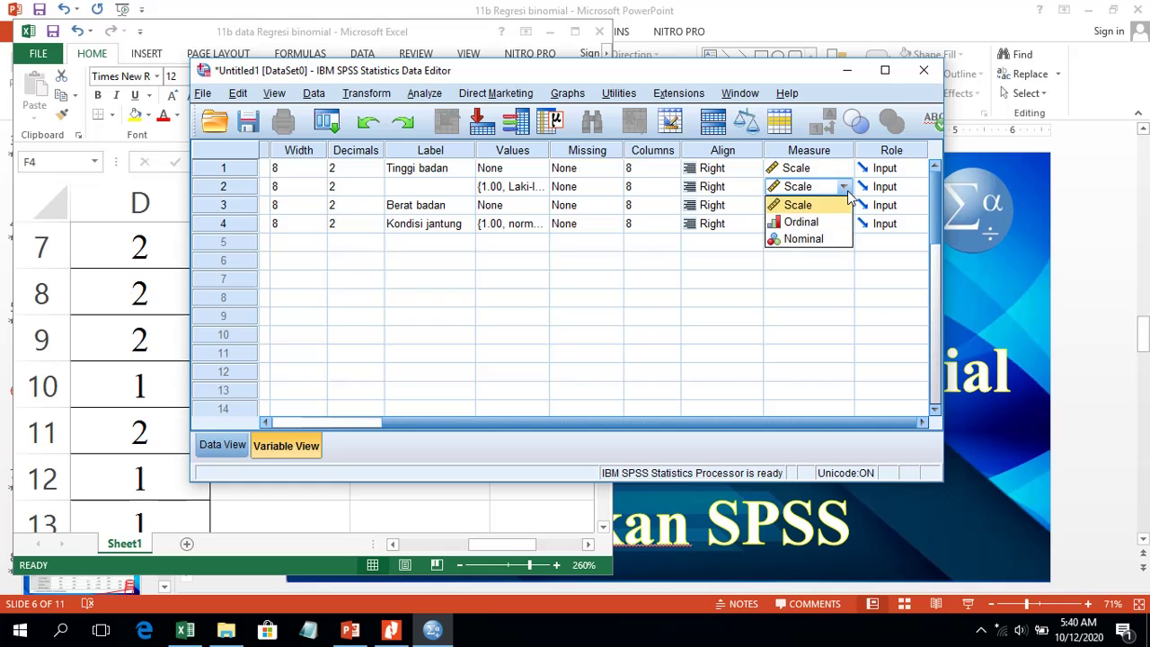
pyautogui.click(829, 241)
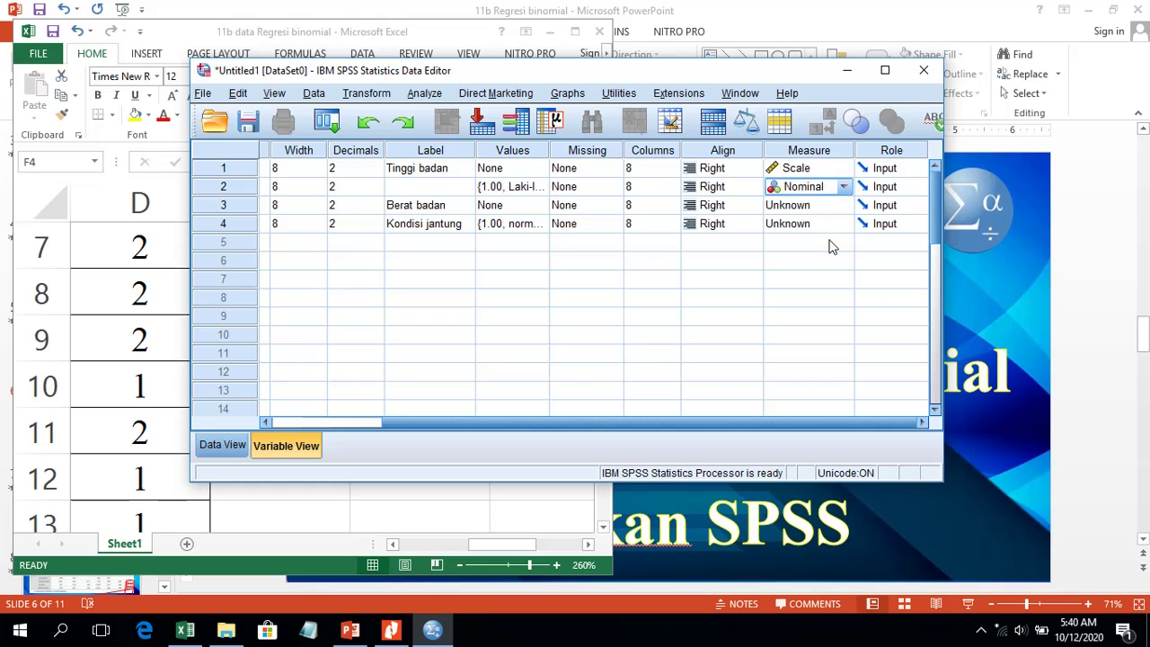
# Set the measurement level to Scale for the BB variable and Nominal for the KJ variable
pyautogui.click(844, 214)
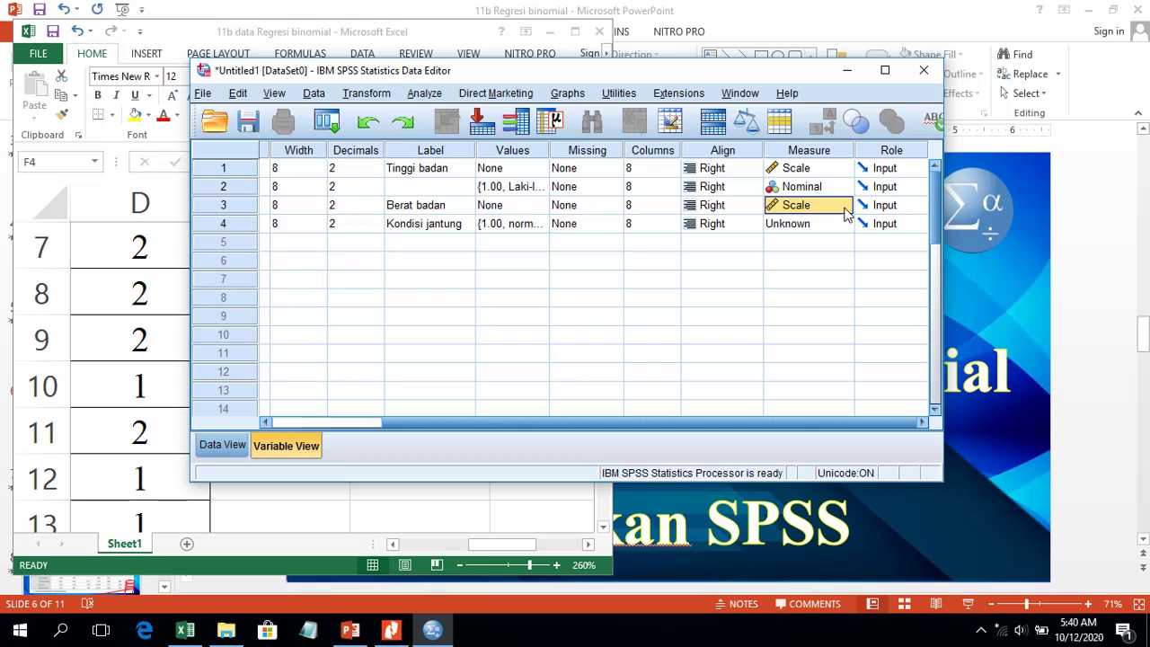
pyautogui.click(848, 224)
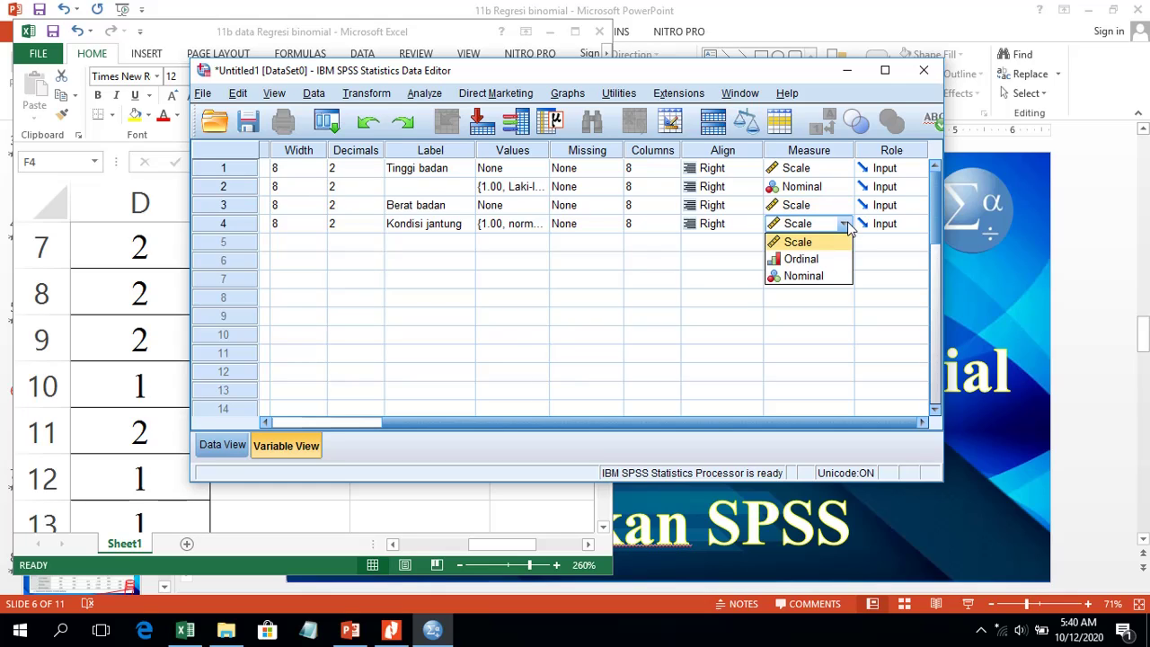
pyautogui.click(837, 275)
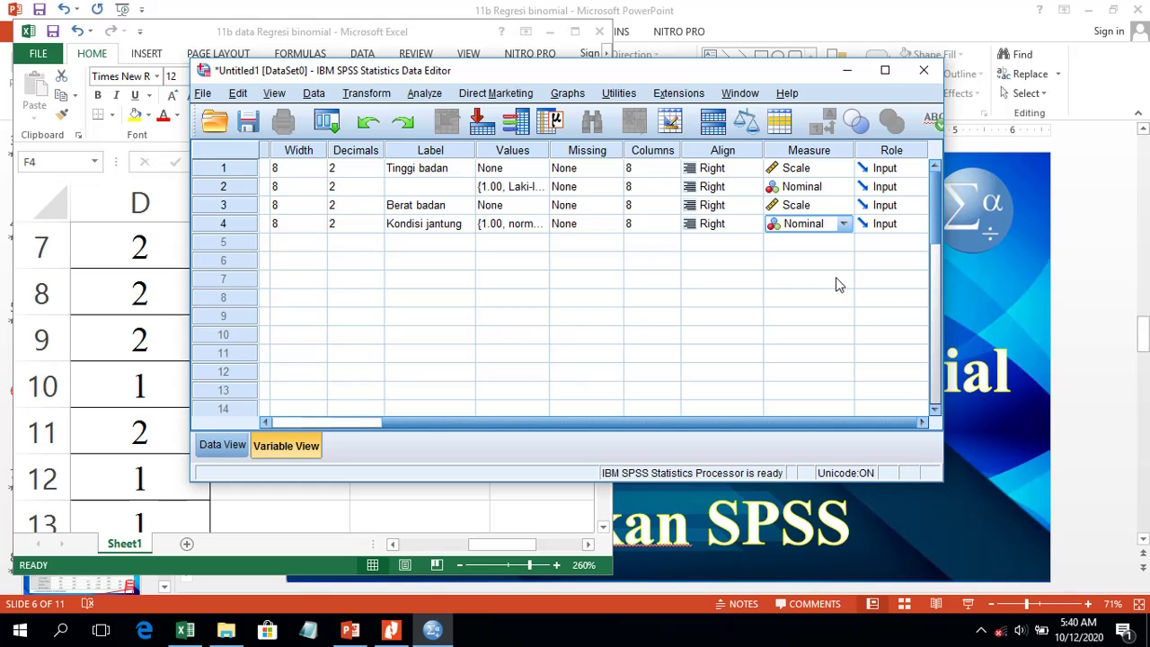
pyautogui.click(349, 419)
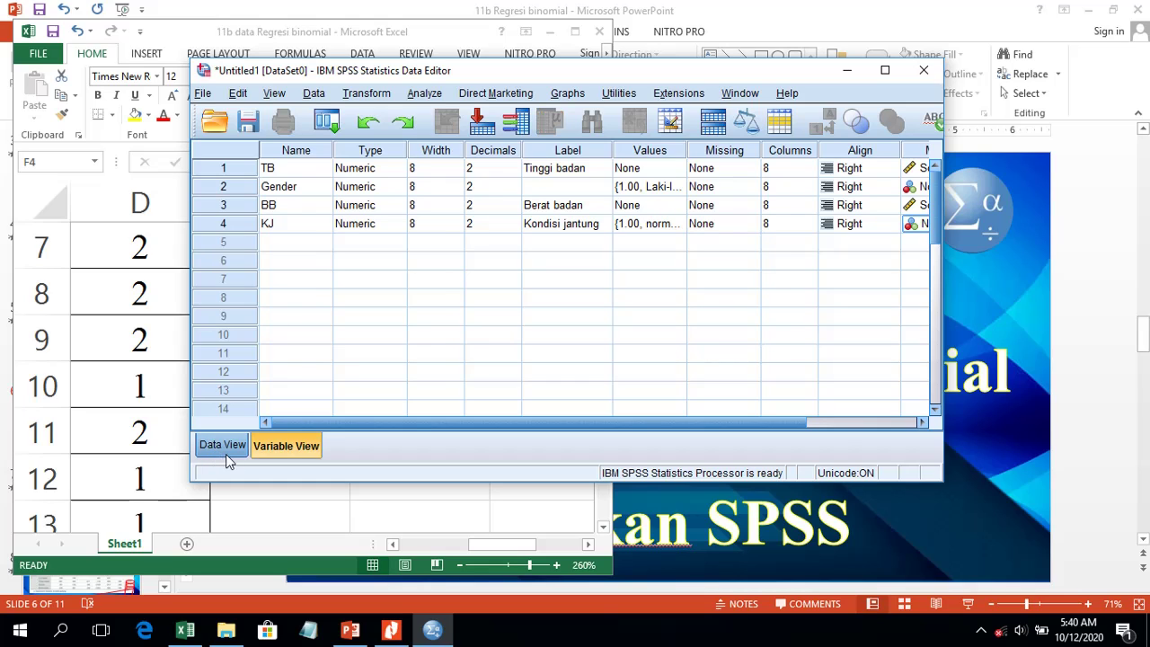
# Show the SPSS data grid, then switch to Excel and copy the data range A2:D101 without its header row
pyautogui.click(223, 446)
pyautogui.click(151, 249)
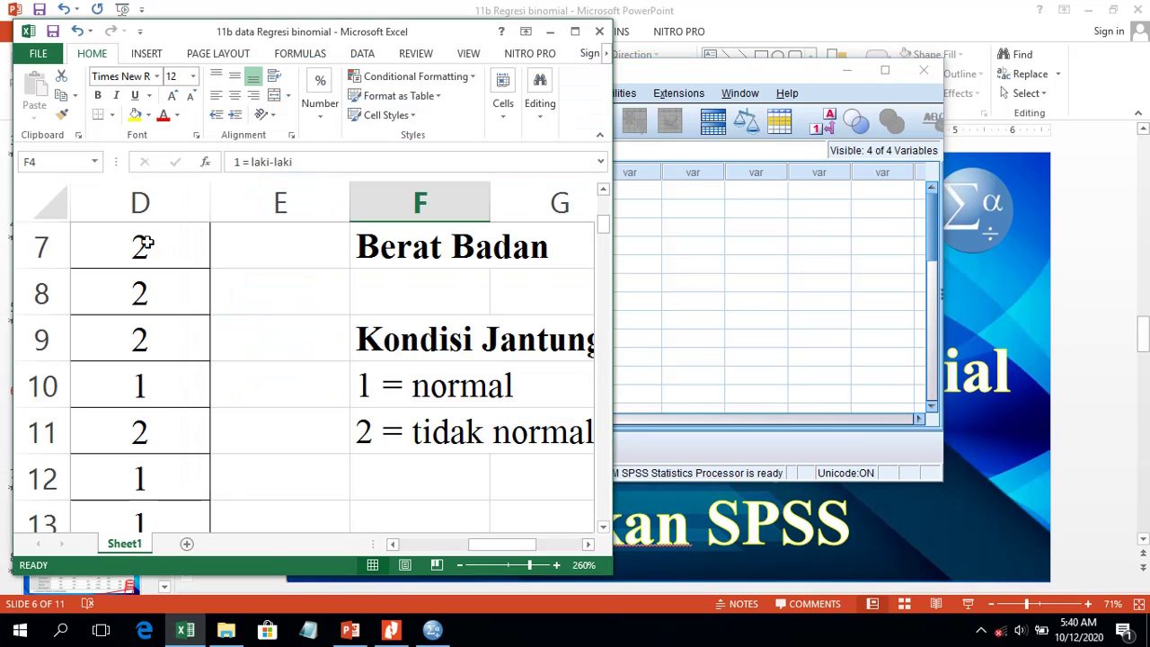
pyautogui.click(577, 33)
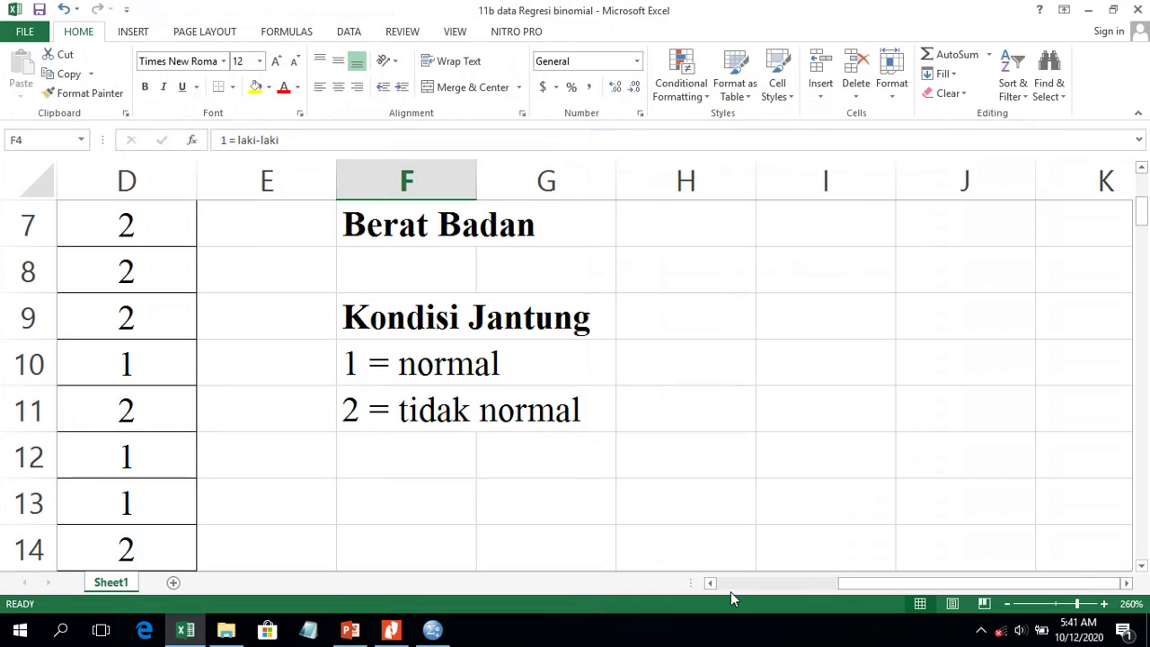
pyautogui.click(740, 582)
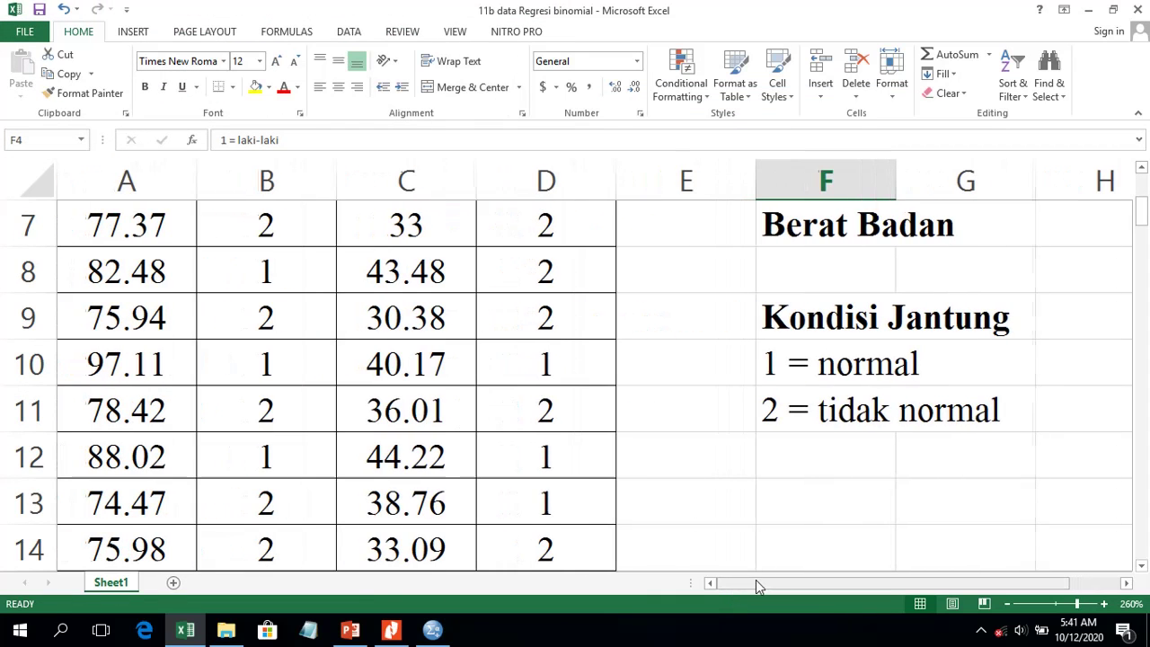
pyautogui.scroll(2, 328, 288)
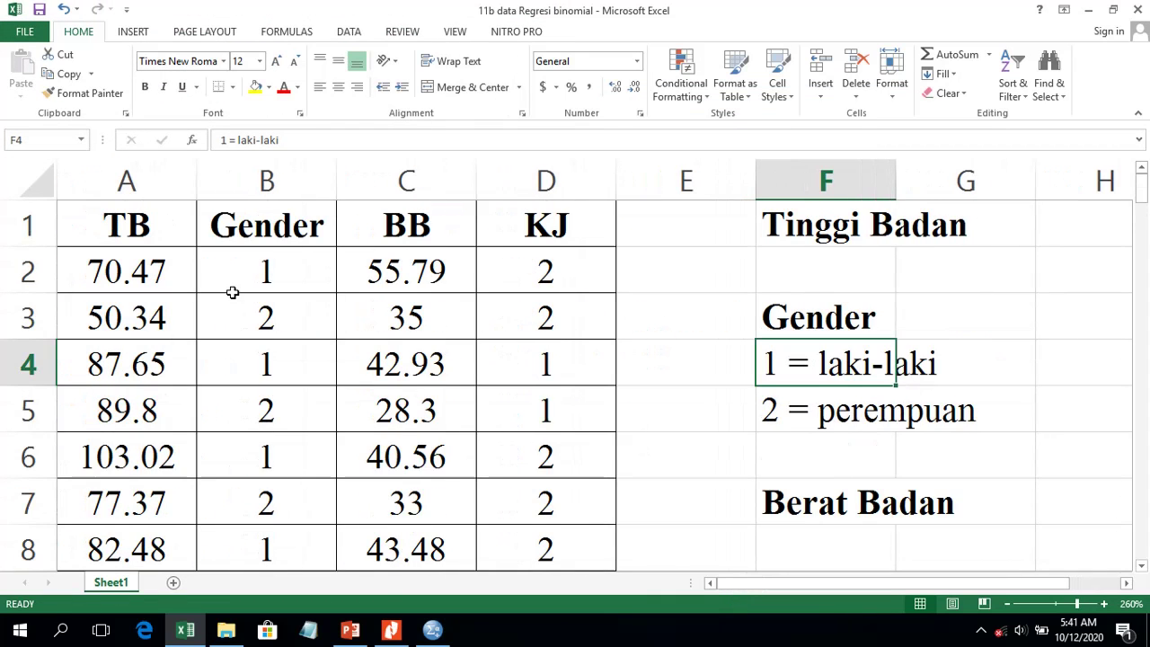
pyautogui.click(155, 269)
pyautogui.moveTo(155, 269); pyautogui.dragTo(521, 320)
pyautogui.moveTo(165, 221); pyautogui.dragTo(522, 250)
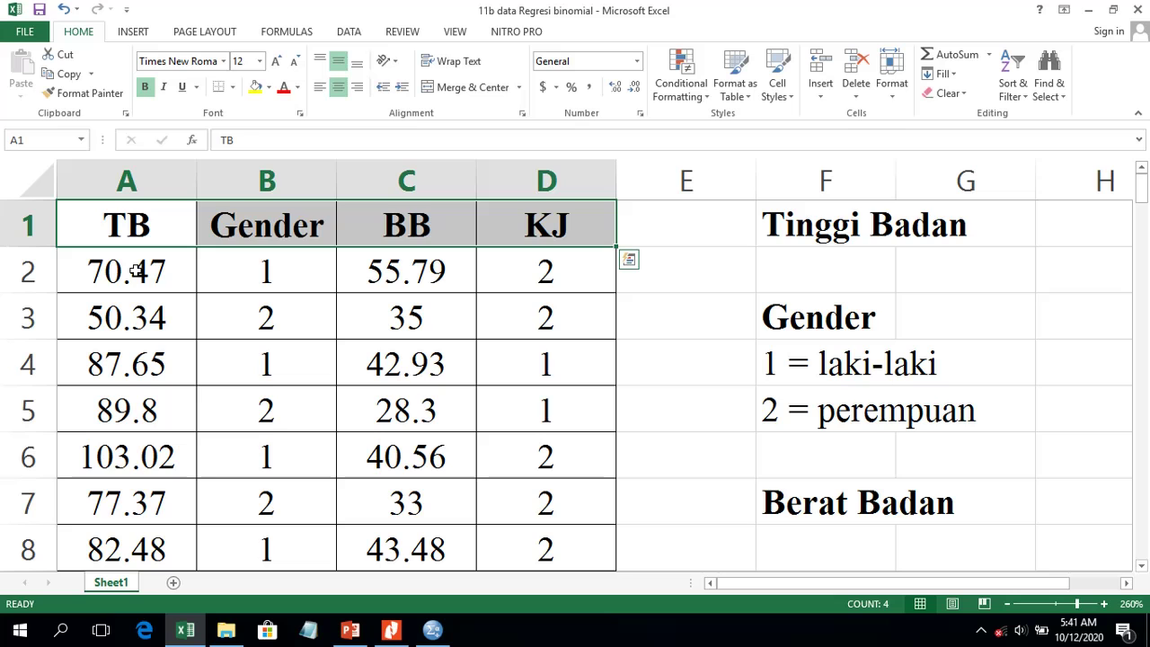
pyautogui.moveTo(135, 269); pyautogui.dragTo(565, 431)
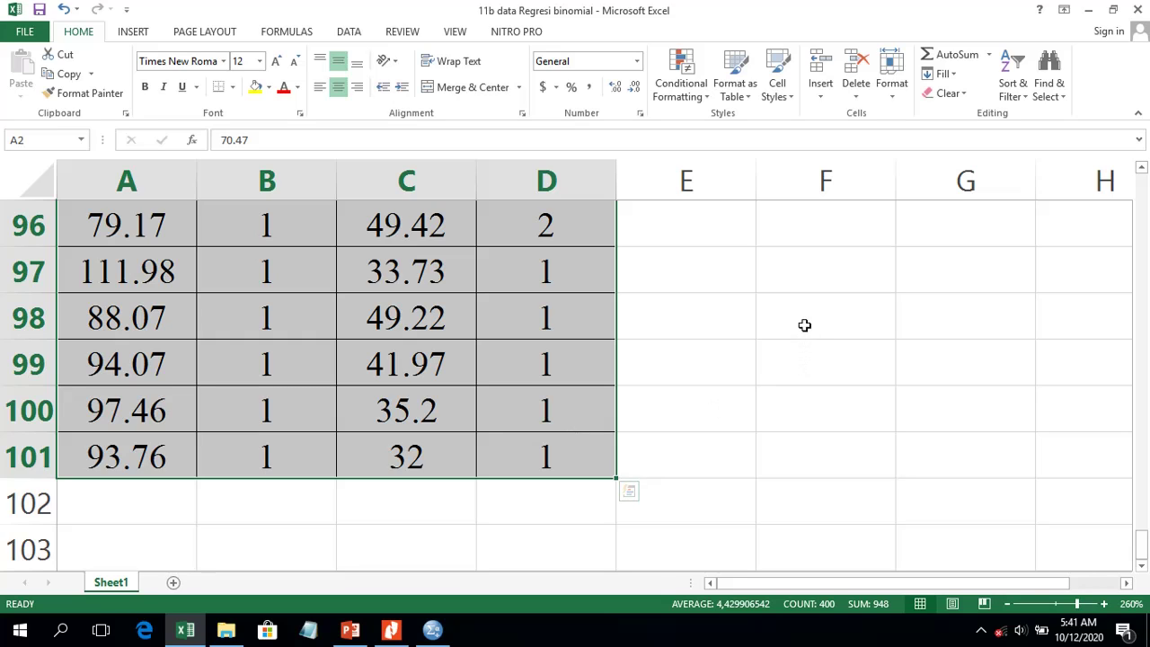
pyautogui.hotkey('ctrl', 'c')
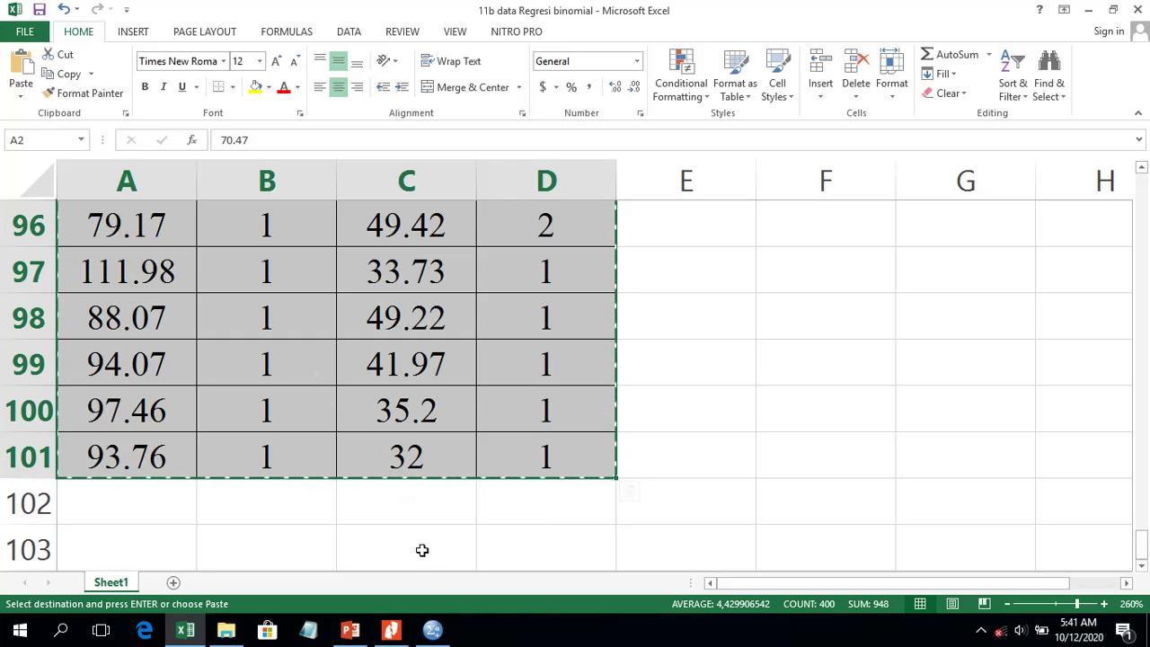
# Return to SPSS, paste the copied data starting at row 1 of the TB column, and maximize the Data Editor
pyautogui.click(432, 631)
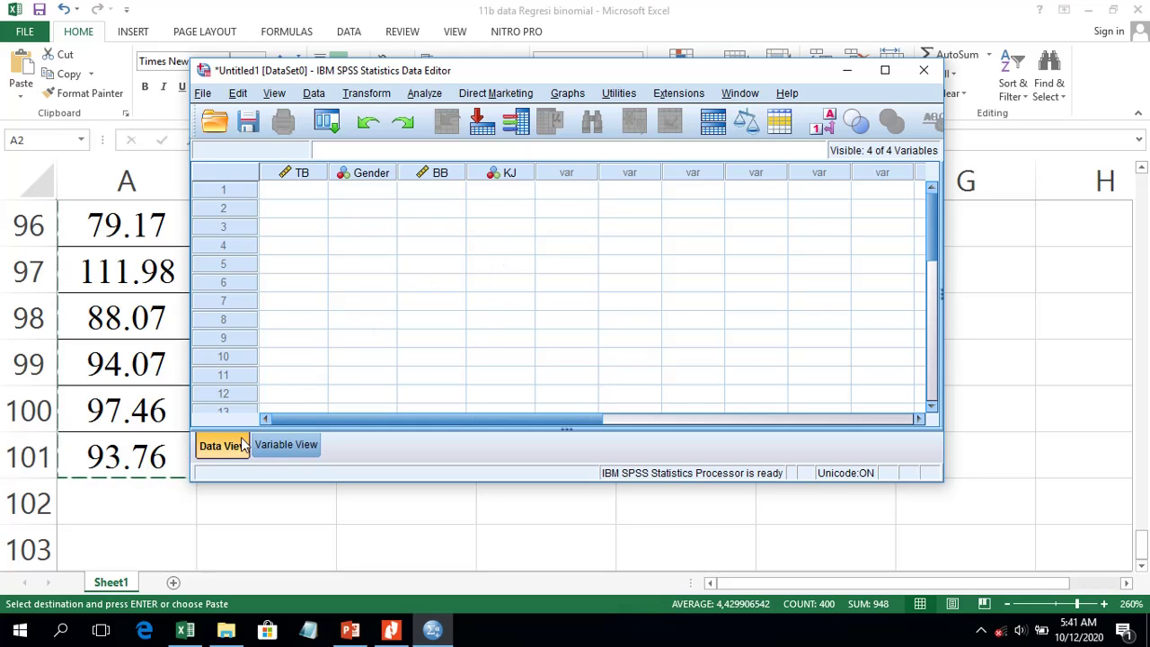
pyautogui.click(317, 193)
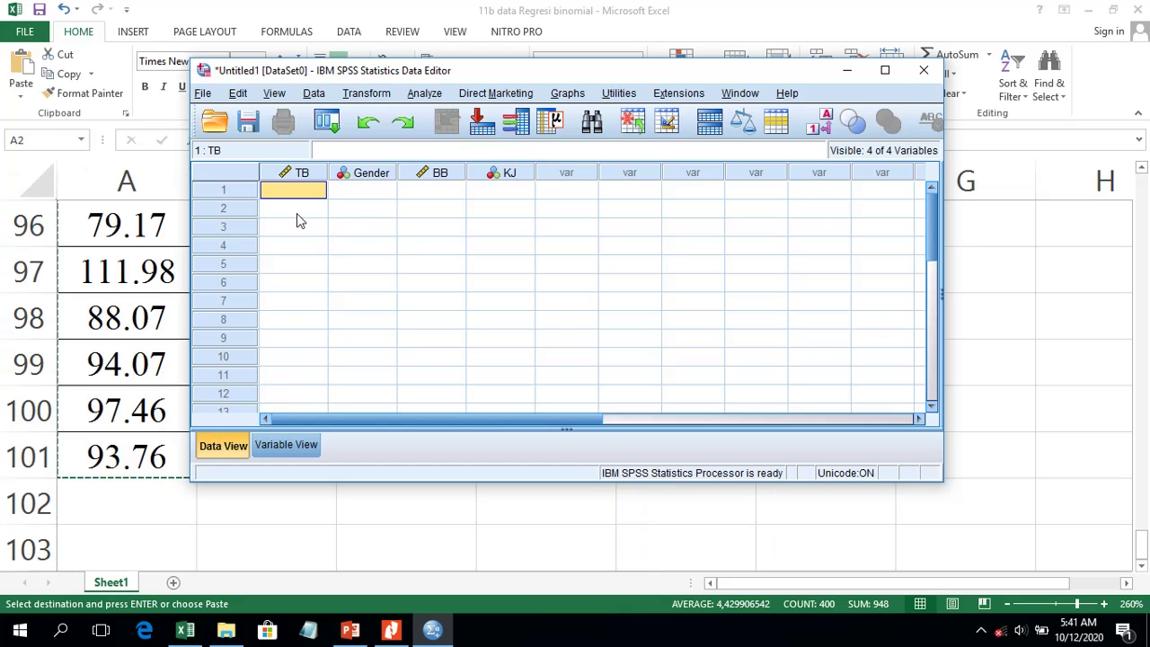
pyautogui.hotkey('ctrl', 'v')
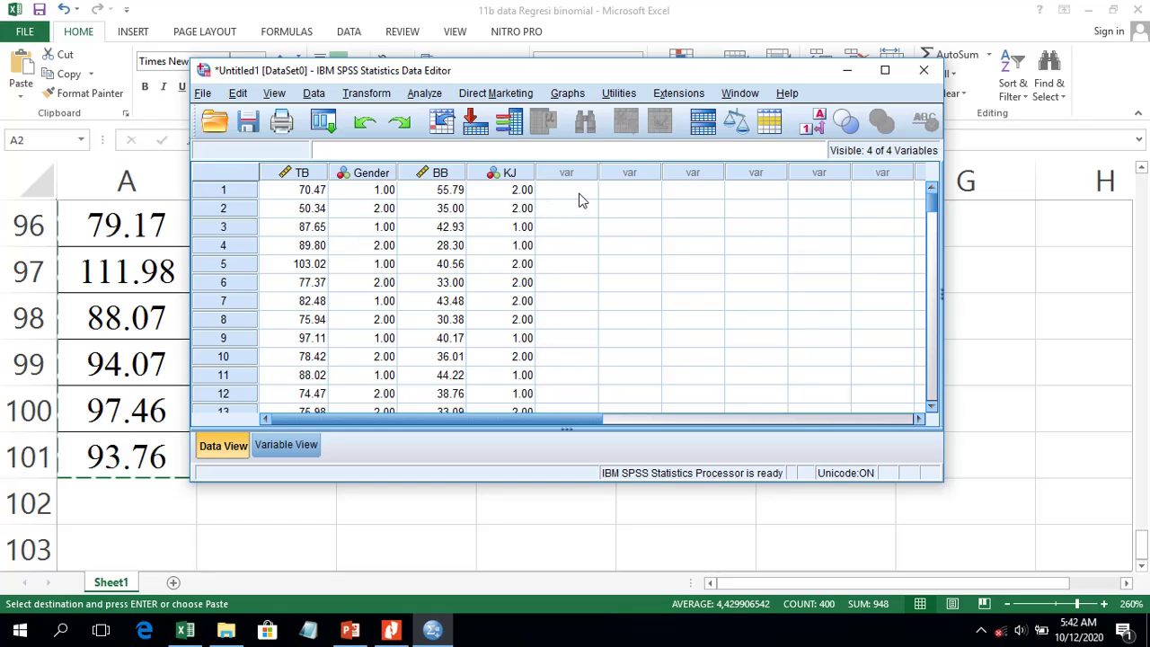
pyautogui.click(885, 71)
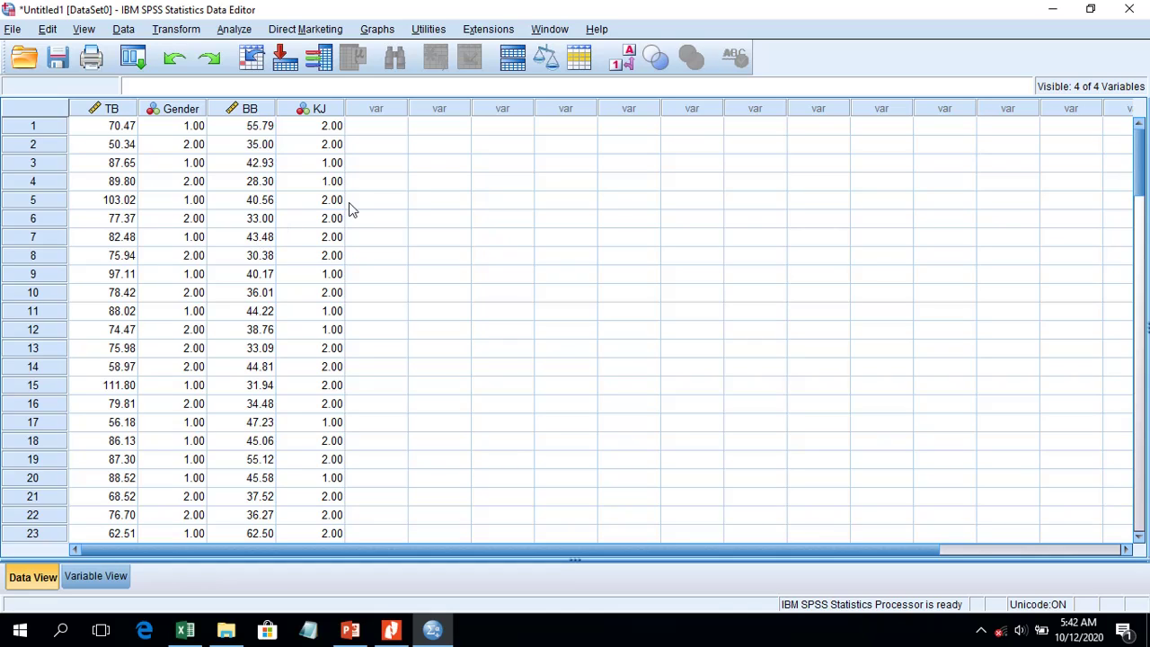
# Start saving the dataset and browse on drive E: to the folder 11 Regresi linear ganda dan regresi binomial inside 1 KAD
pyautogui.click(57, 59)
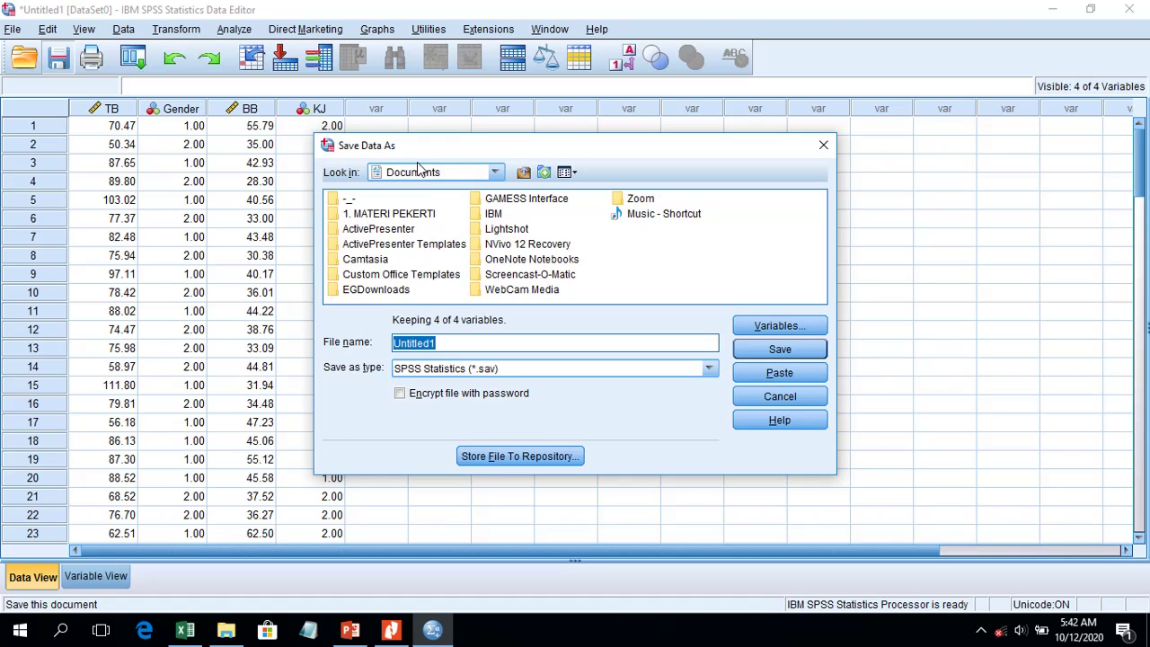
pyautogui.click(483, 177)
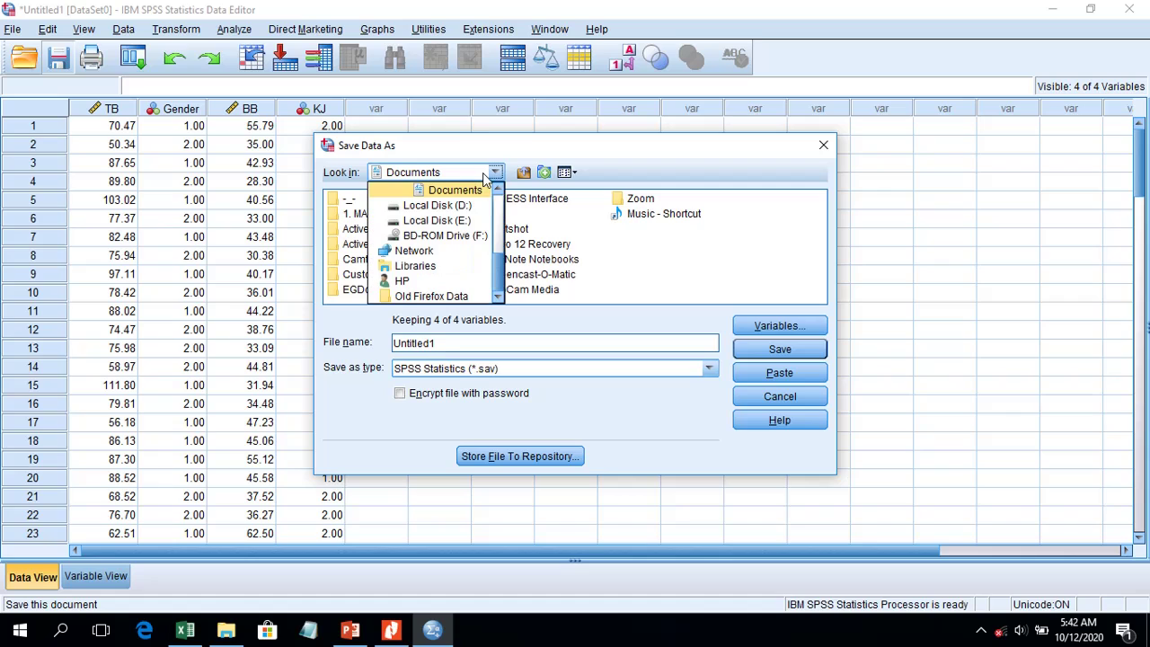
pyautogui.click(486, 222)
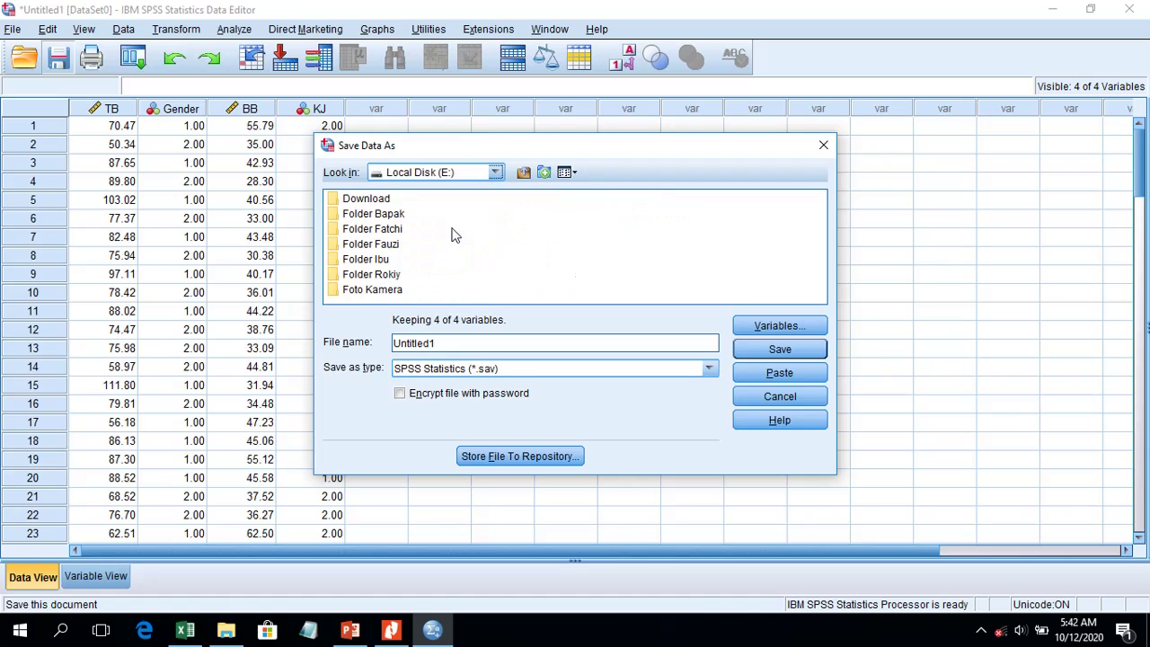
pyautogui.click(399, 246)
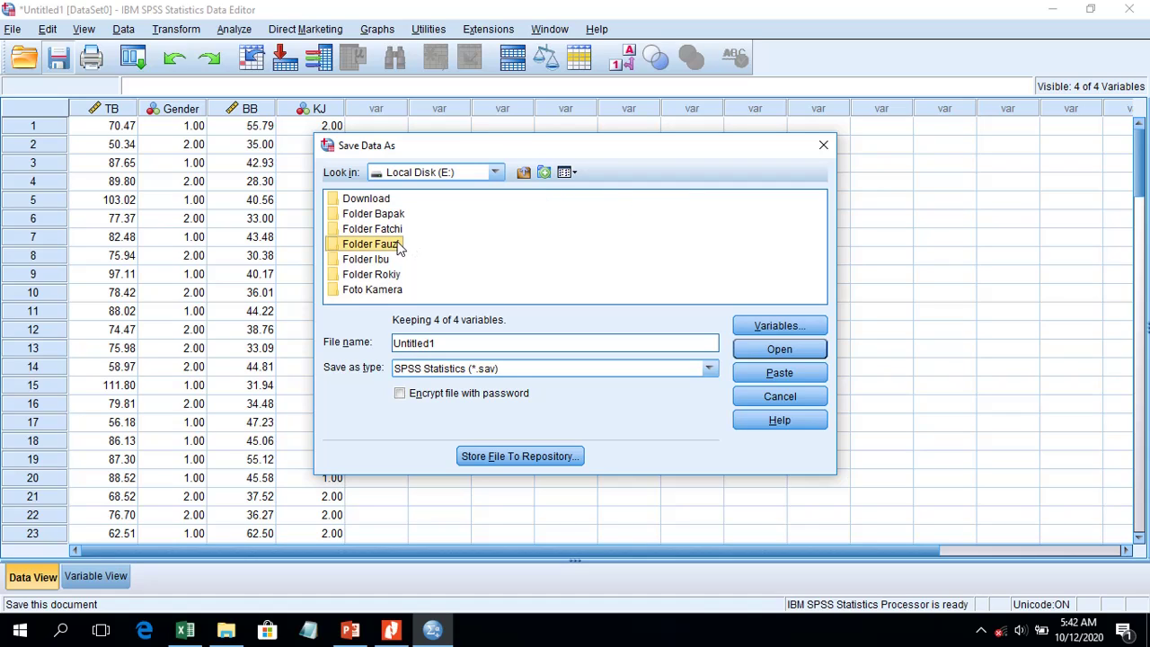
pyautogui.click(387, 248)
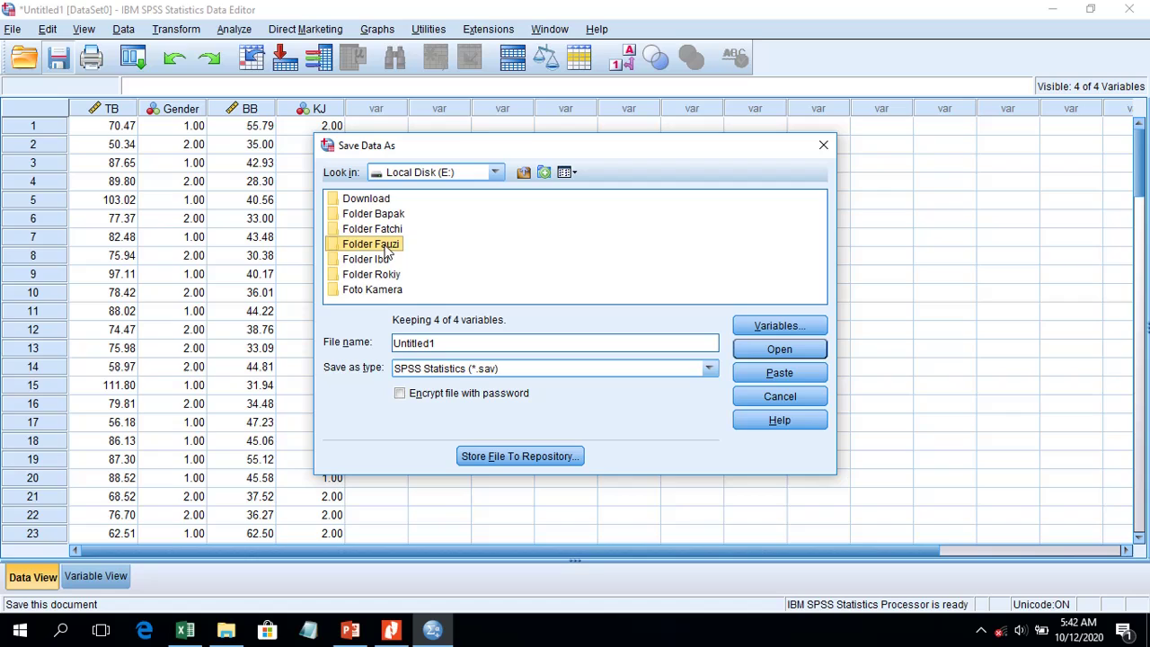
pyautogui.click(353, 260)
pyautogui.click(359, 246)
pyautogui.doubleClick(359, 246)
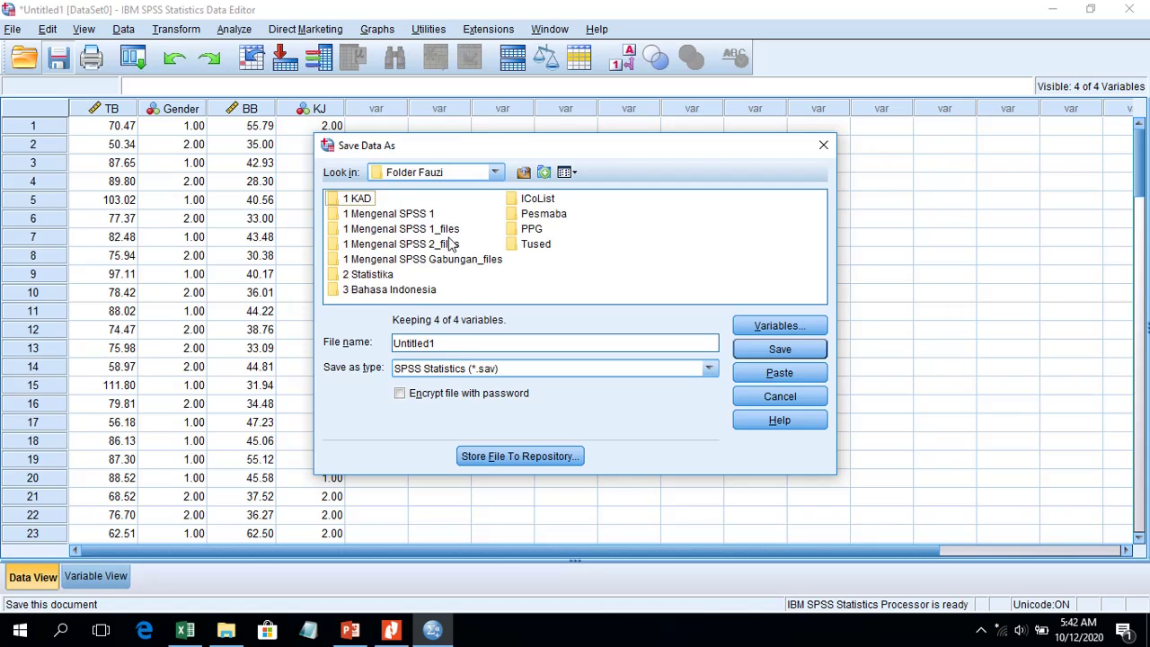
pyautogui.click(361, 203)
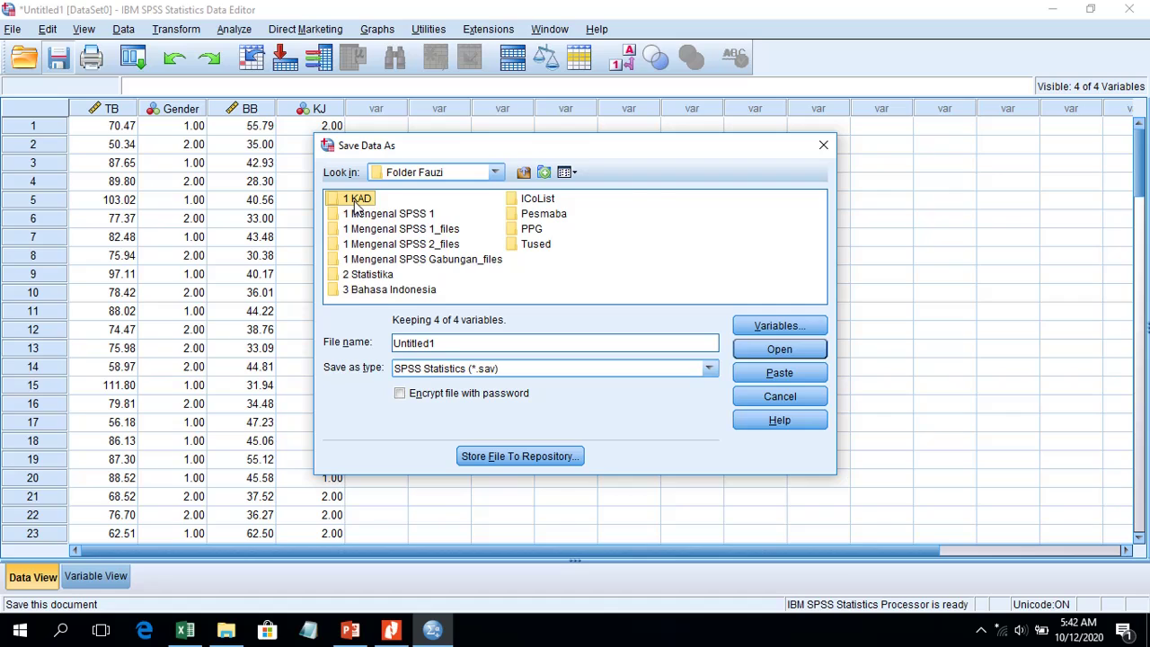
pyautogui.doubleClick(361, 203)
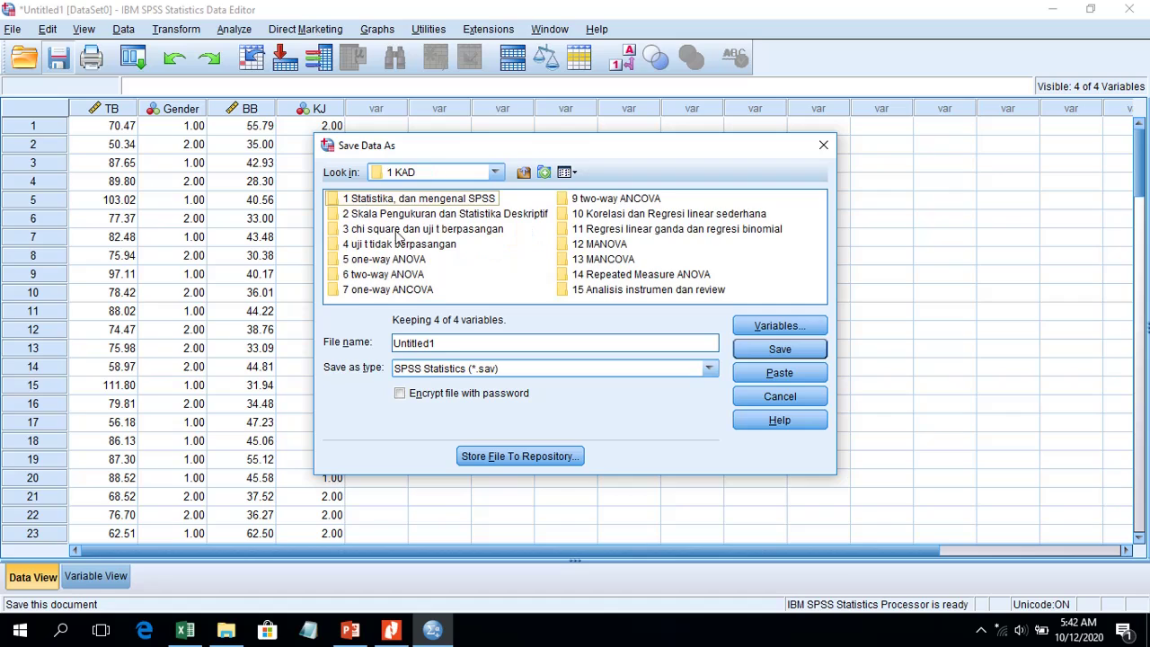
pyautogui.click(621, 232)
pyautogui.doubleClick(624, 236)
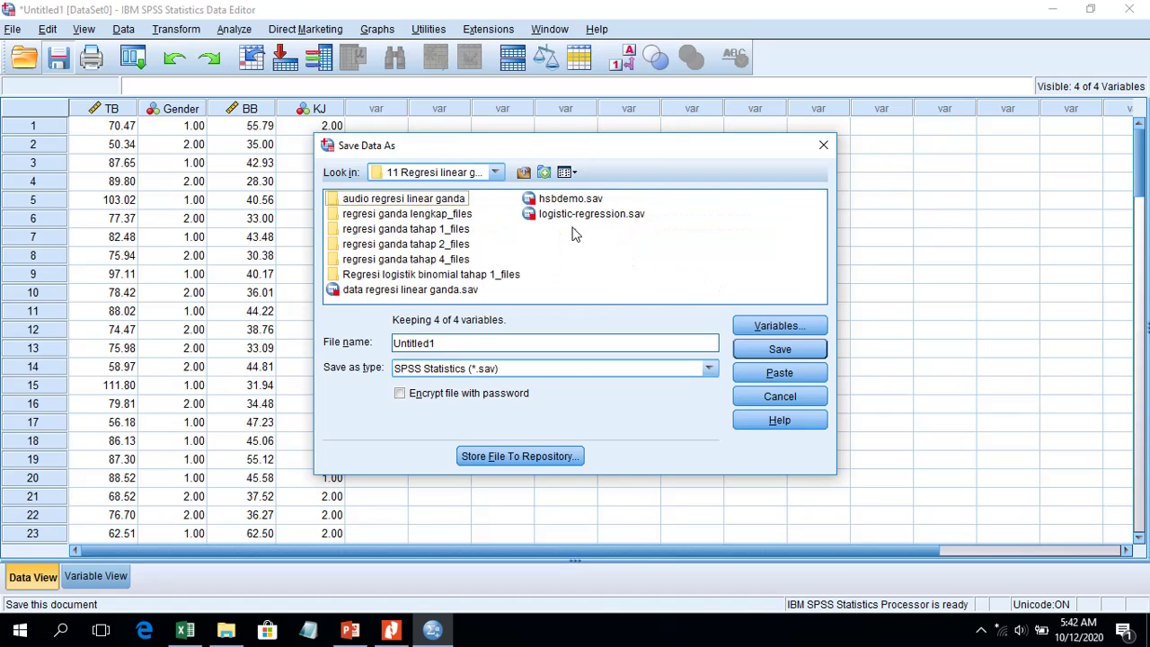
# Name the file data regresi logistik binomial and save it as an SPSS Statistics data file
pyautogui.click(514, 342)
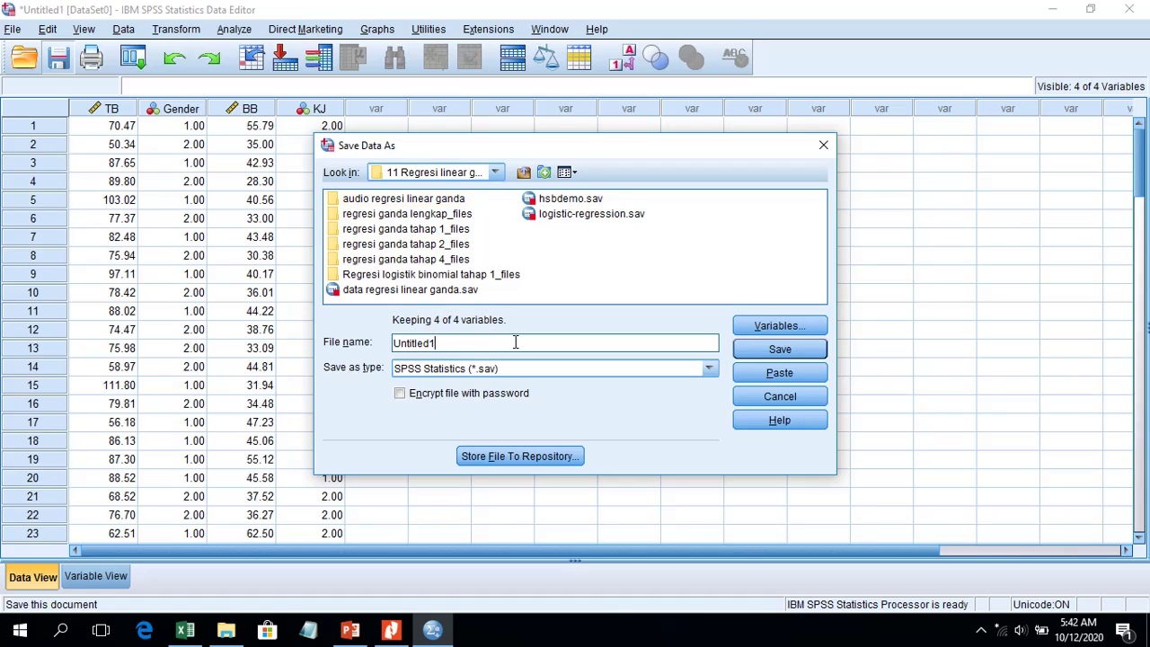
pyautogui.moveTo(514, 342); pyautogui.dragTo(1, 261)
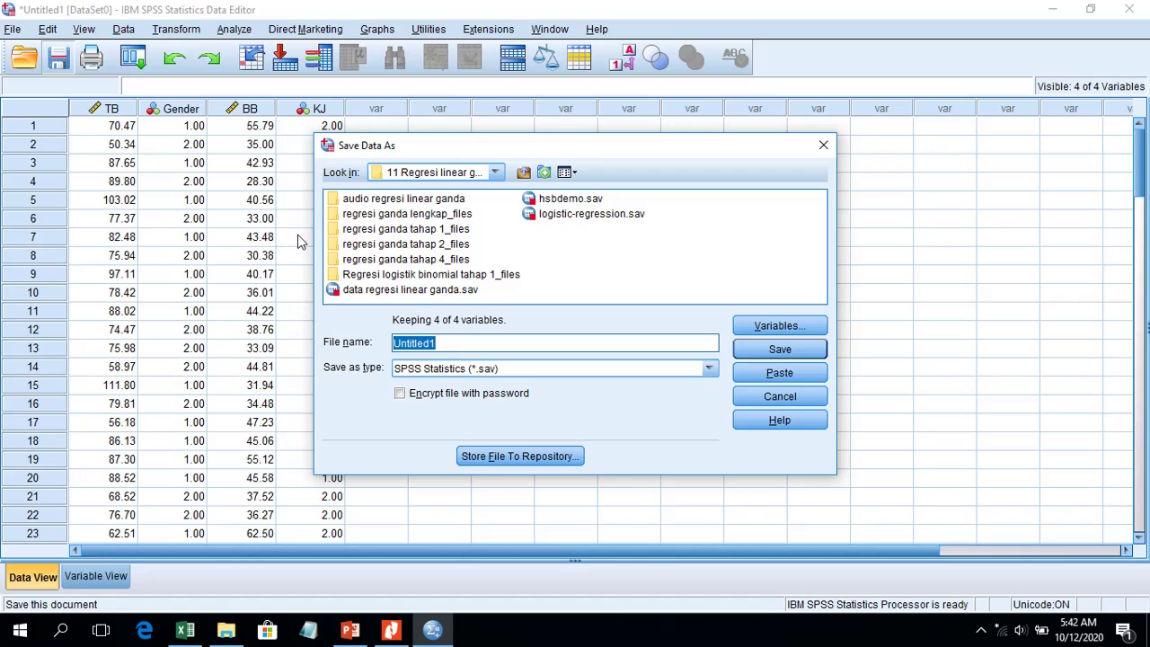
pyautogui.write('data regresi logistik b')
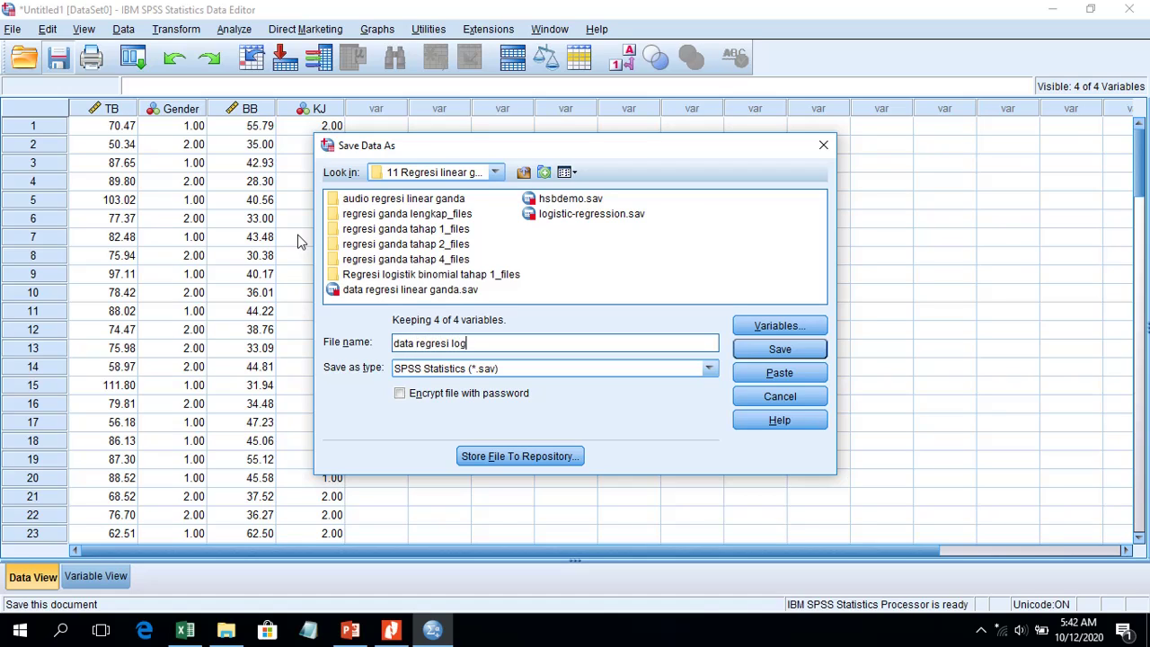
pyautogui.write('inomial')
pyautogui.press('Return')
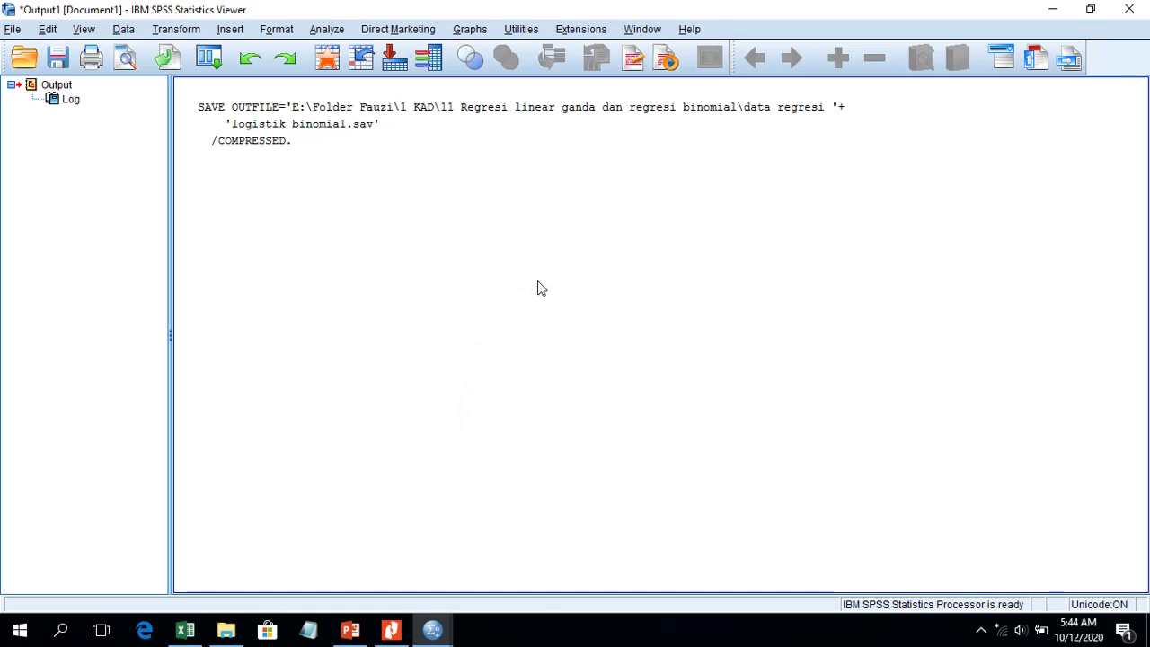
# Start a binary logistic regression and assign Kondisi jantung [KJ] as the dependent variable
pyautogui.click(340, 32)
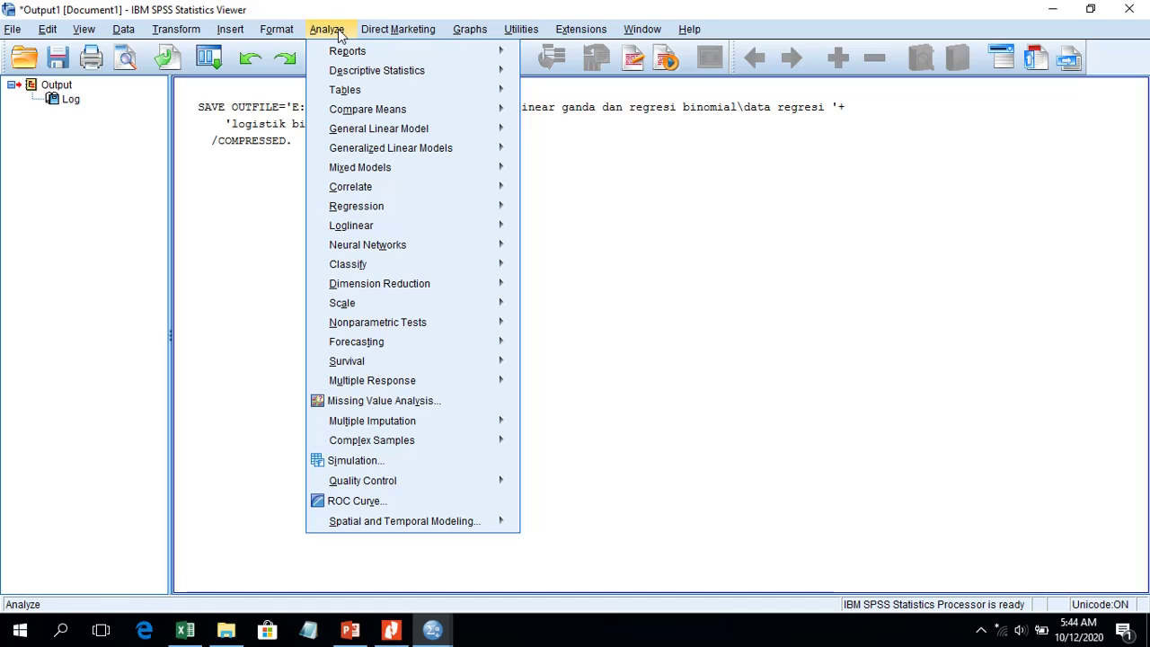
pyautogui.moveTo(391, 214)
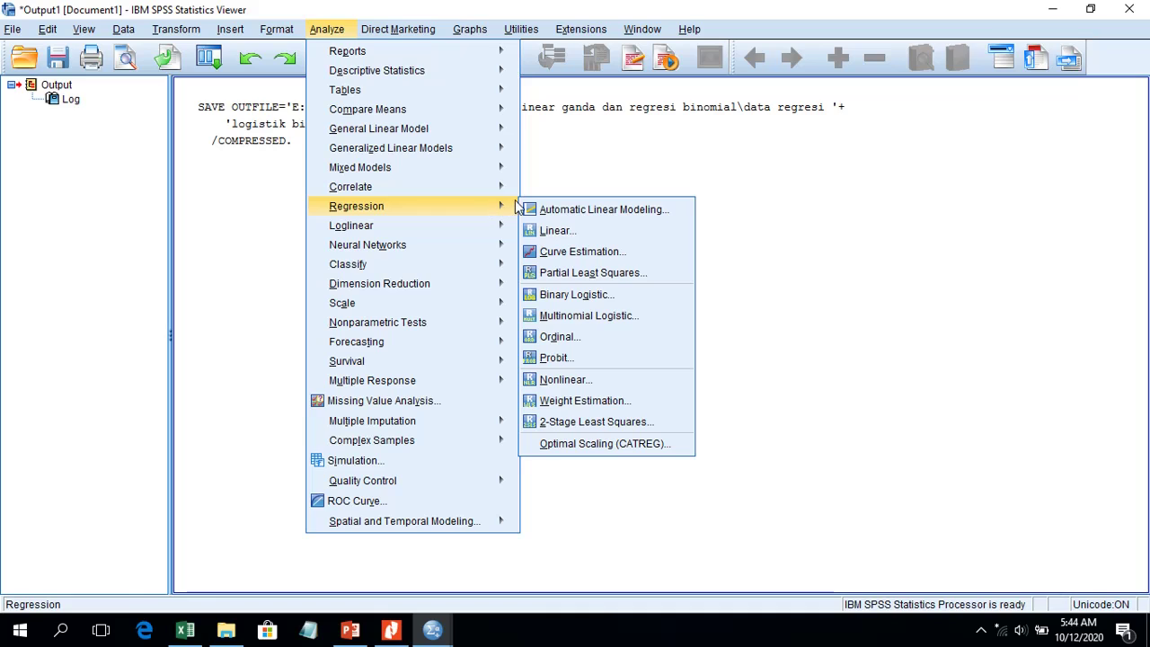
pyautogui.click(649, 295)
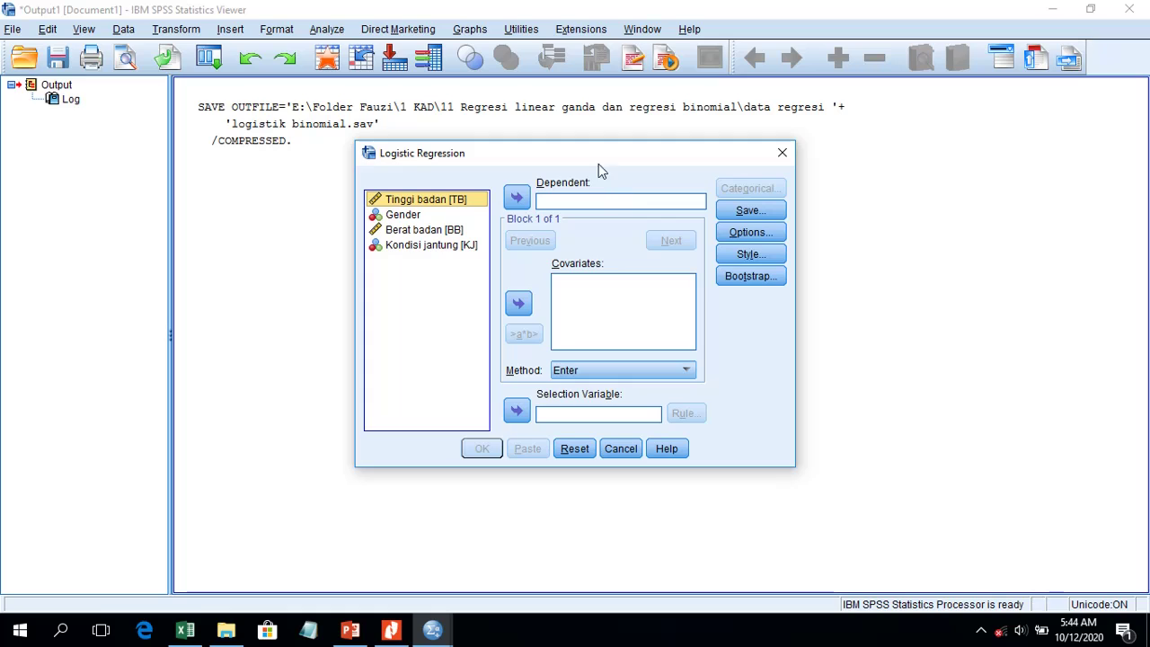
pyautogui.click(449, 246)
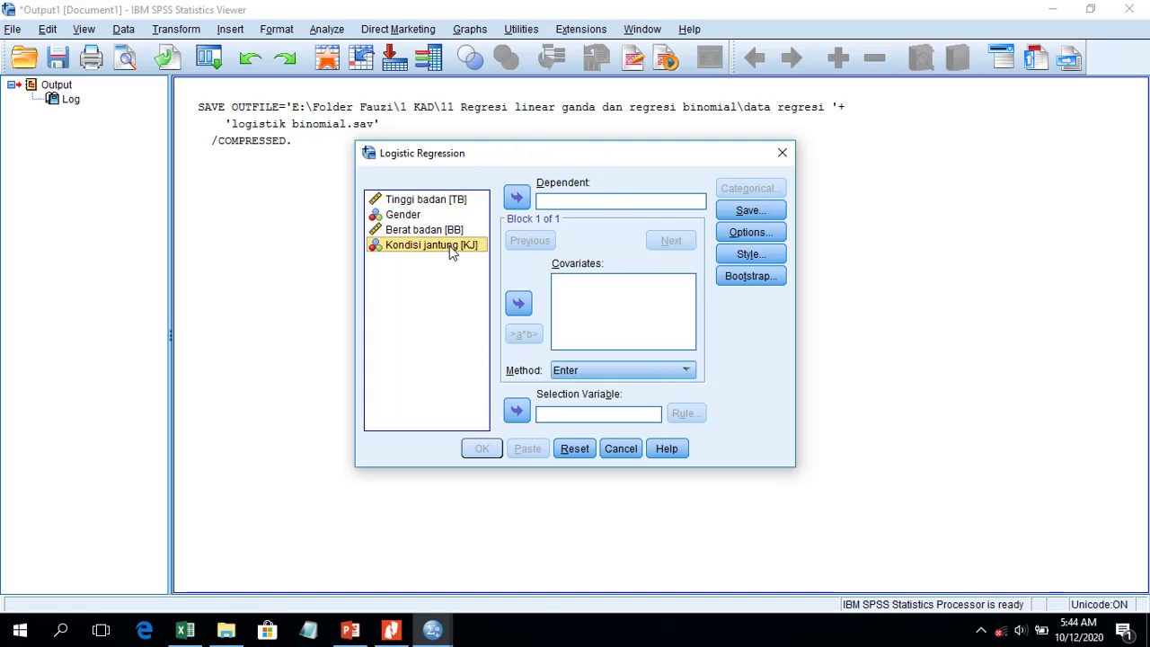
pyautogui.click(518, 198)
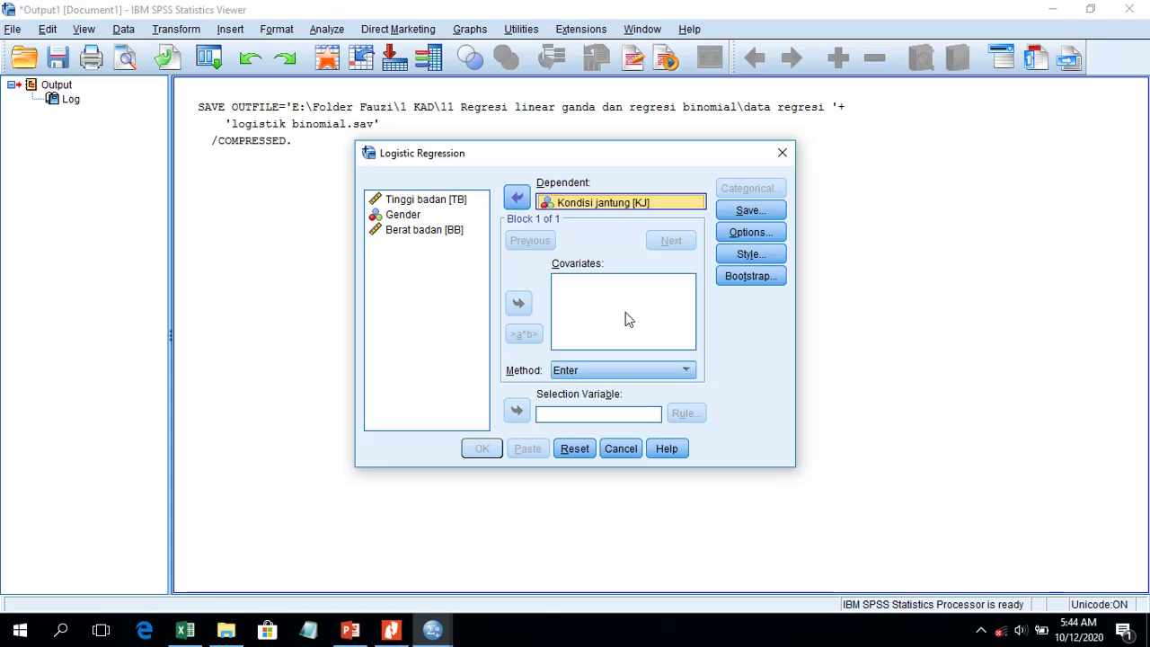
# Add Tinggi badan [TB], Gender and Berat badan [BB] as covariates of the logistic regression
pyautogui.click(455, 201)
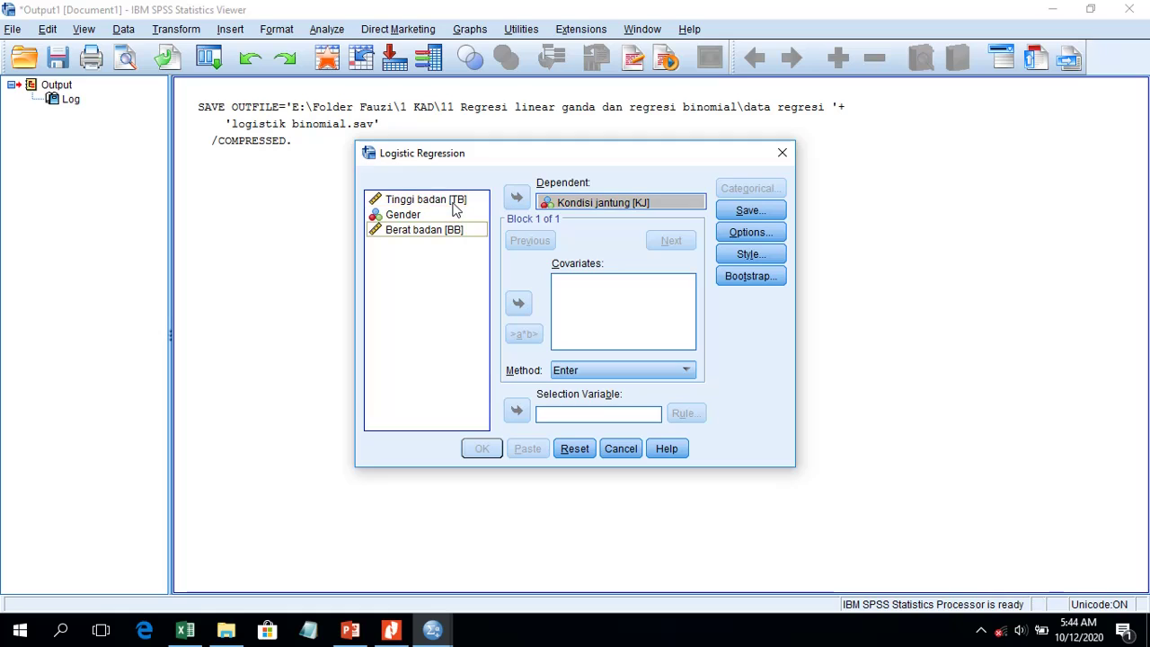
pyautogui.click(520, 314)
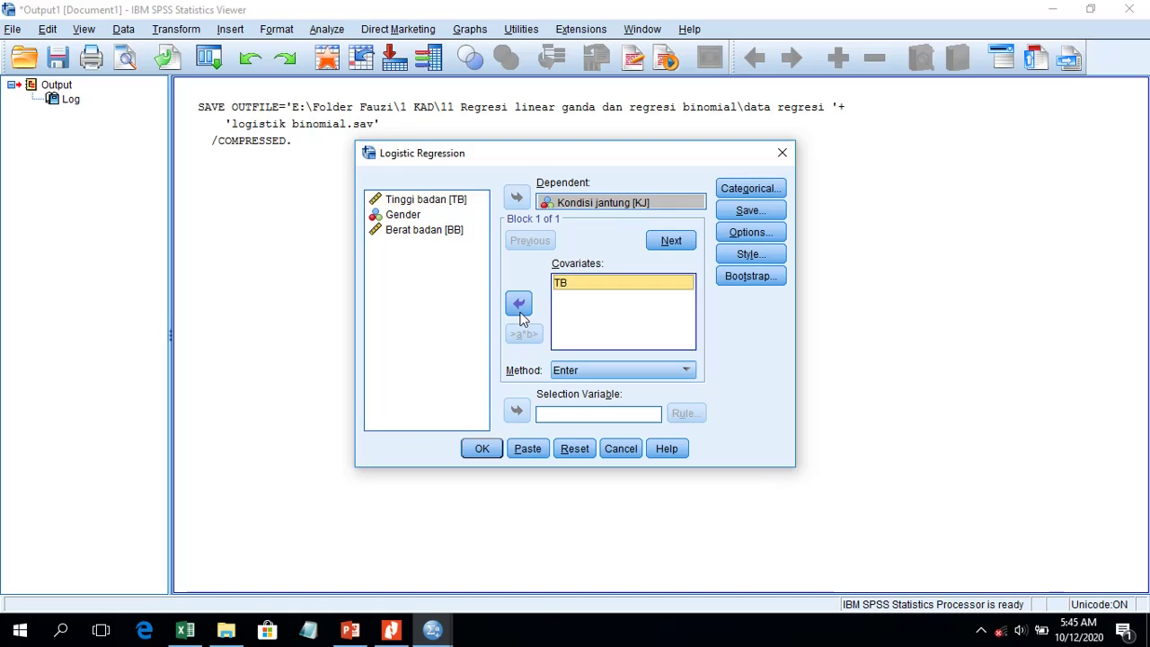
pyautogui.click(446, 216)
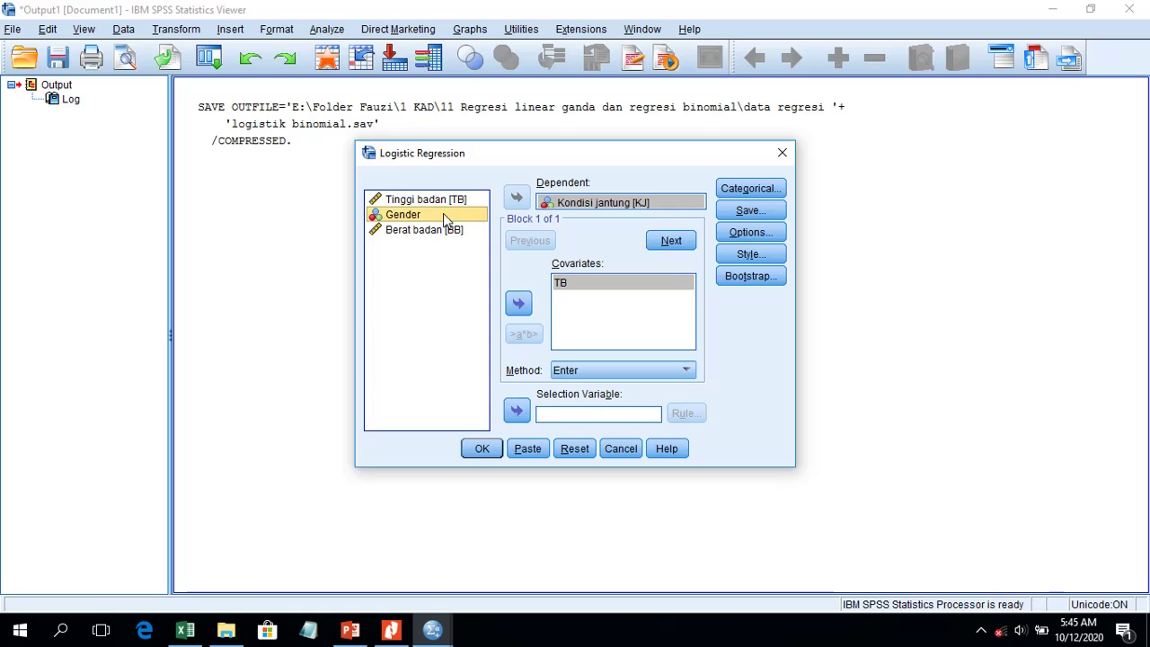
pyautogui.click(526, 315)
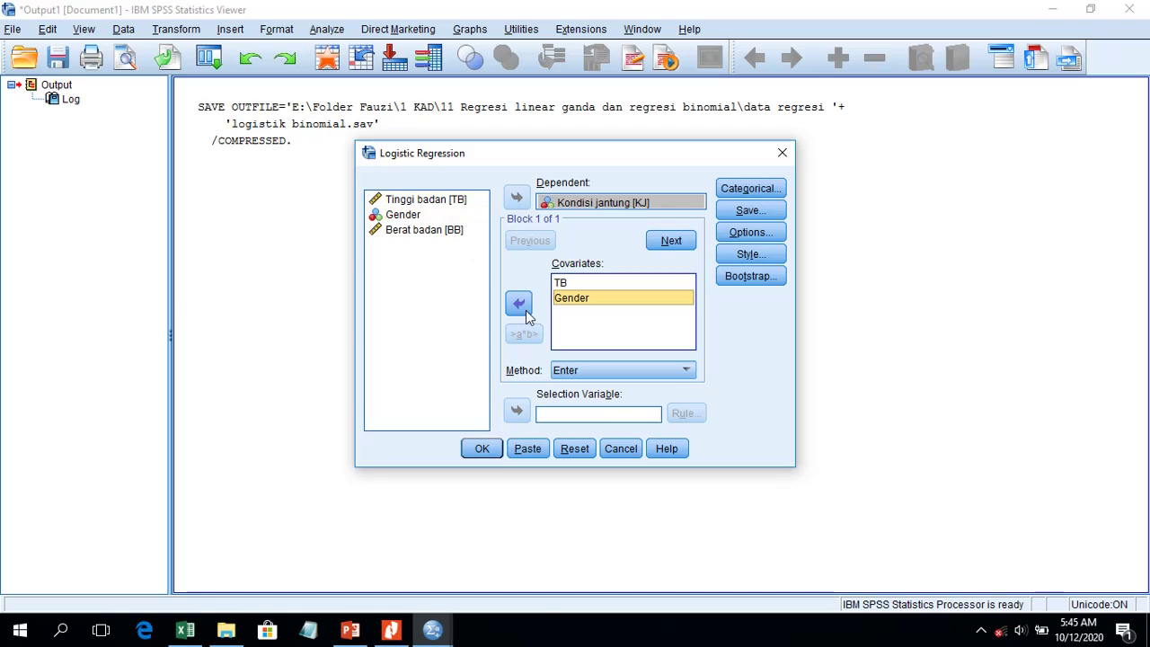
pyautogui.click(464, 232)
pyautogui.click(513, 307)
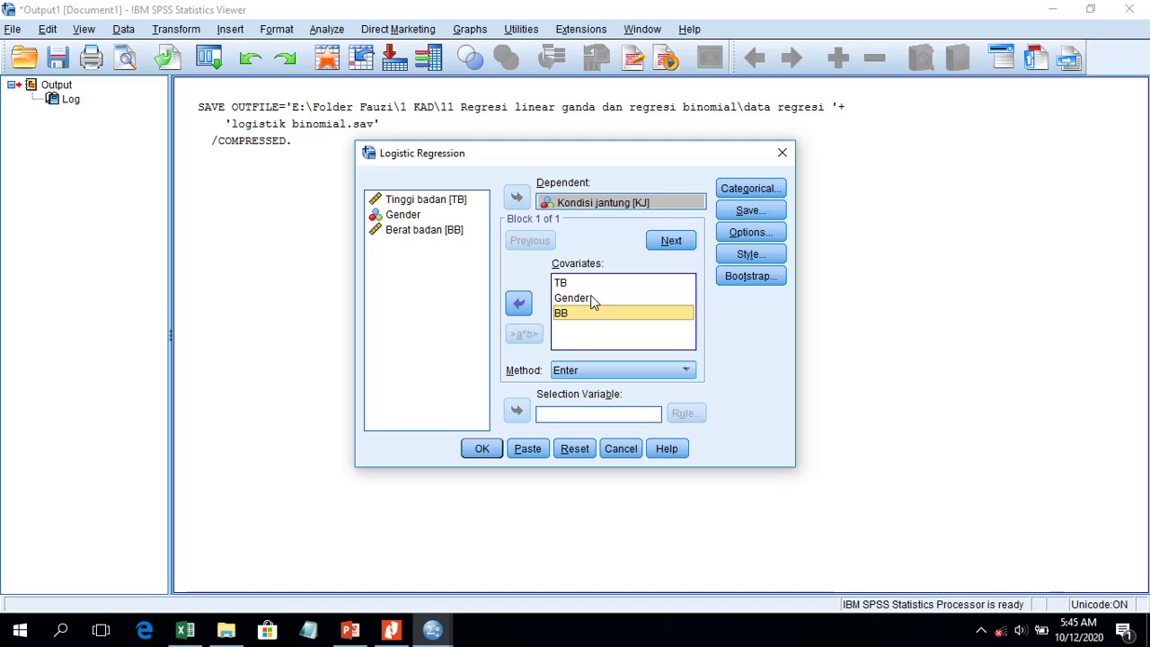
# Define Gender as a categorical covariate with the Indicator contrast and the first category as reference
pyautogui.click(772, 196)
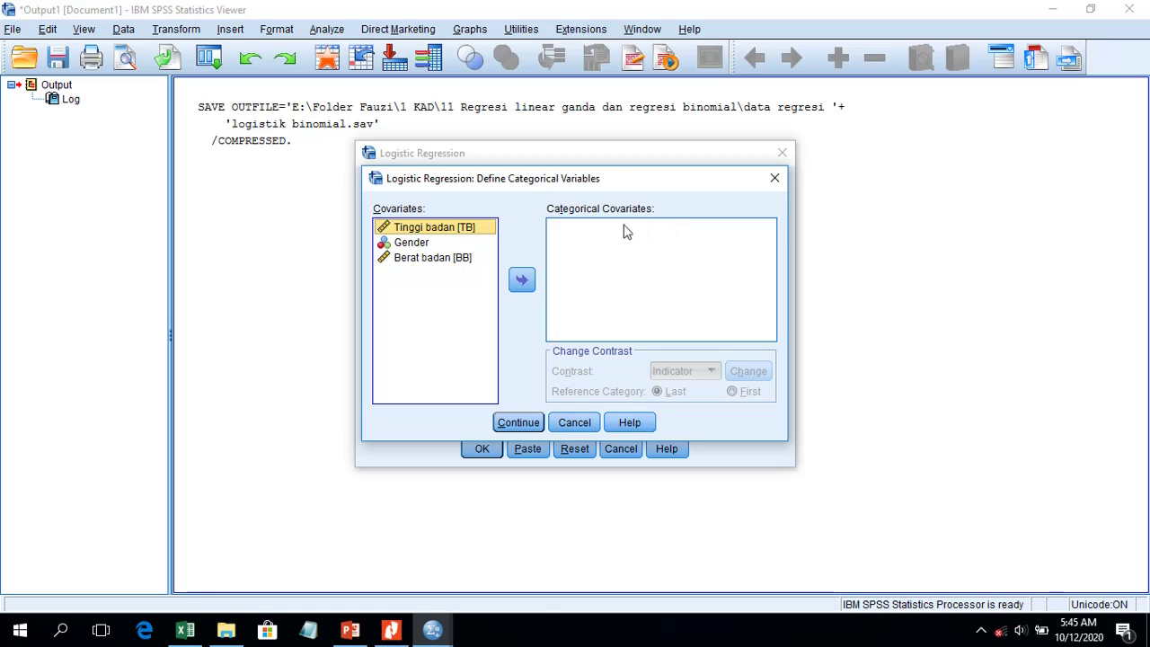
pyautogui.click(414, 243)
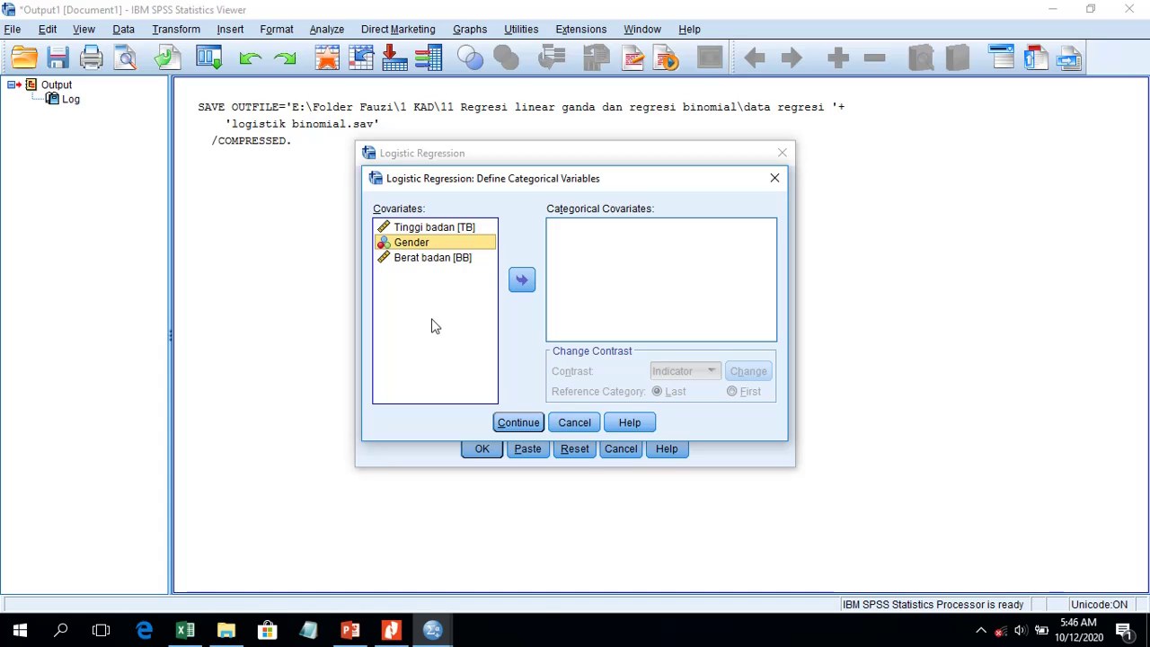
pyautogui.click(522, 281)
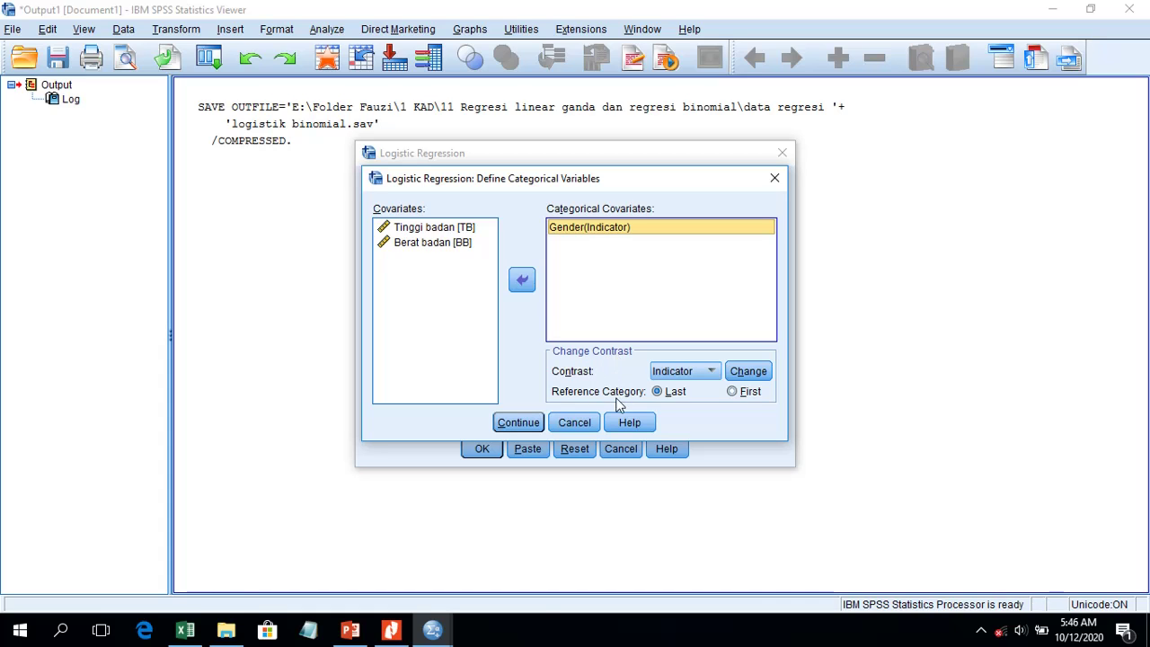
pyautogui.click(732, 391)
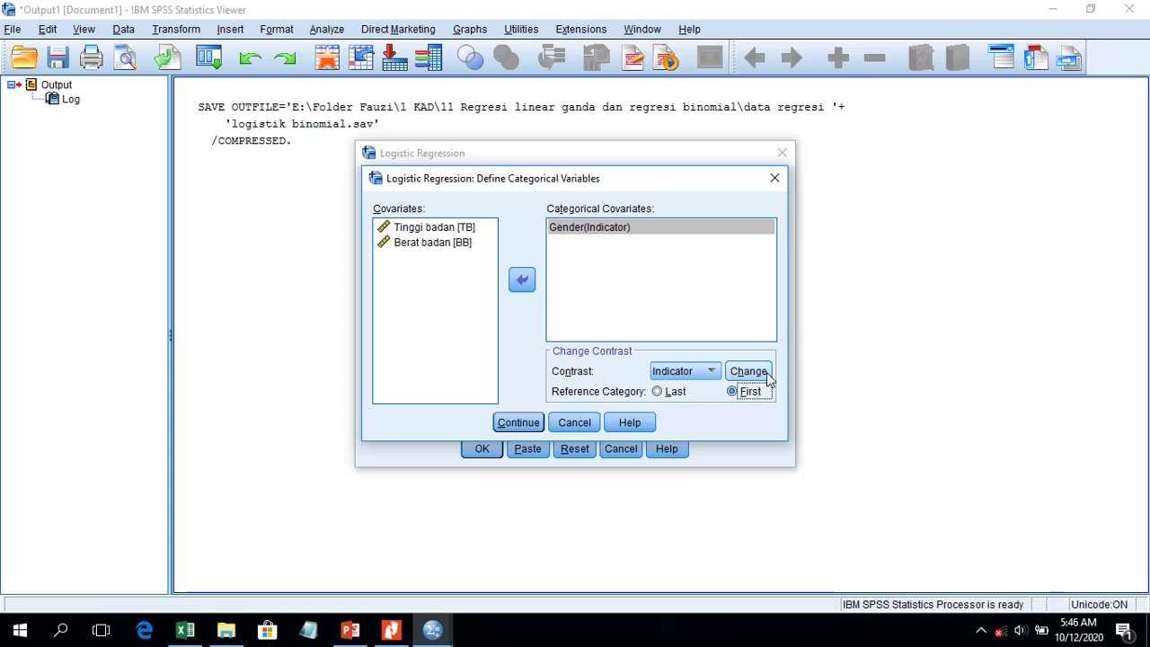
pyautogui.click(764, 373)
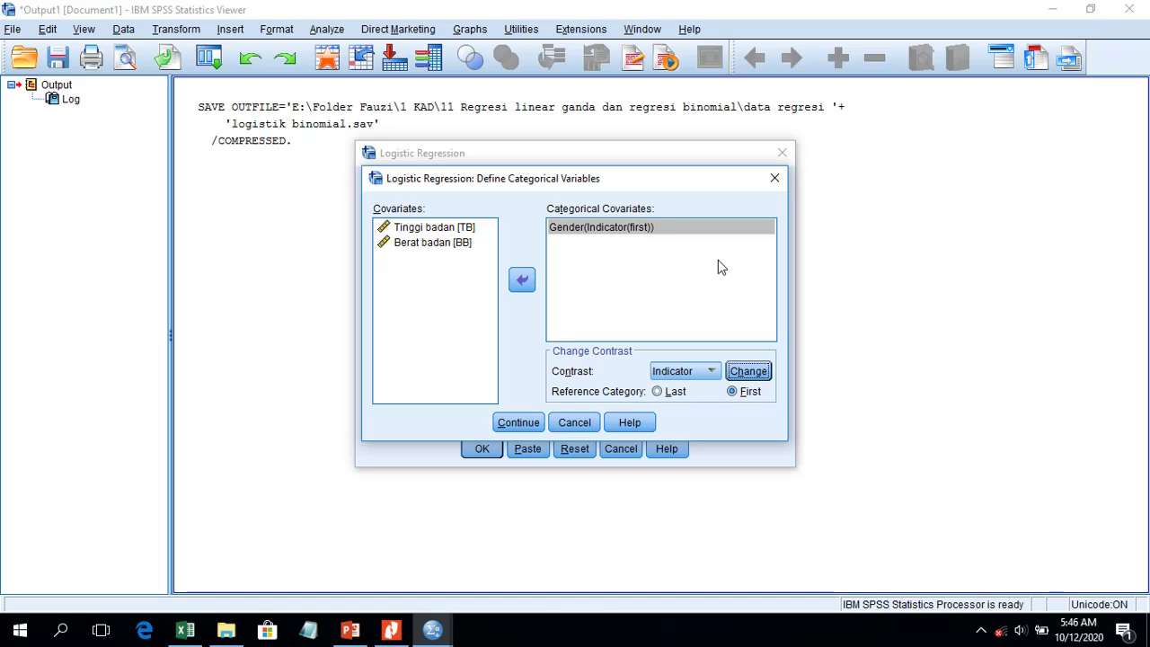
pyautogui.click(516, 423)
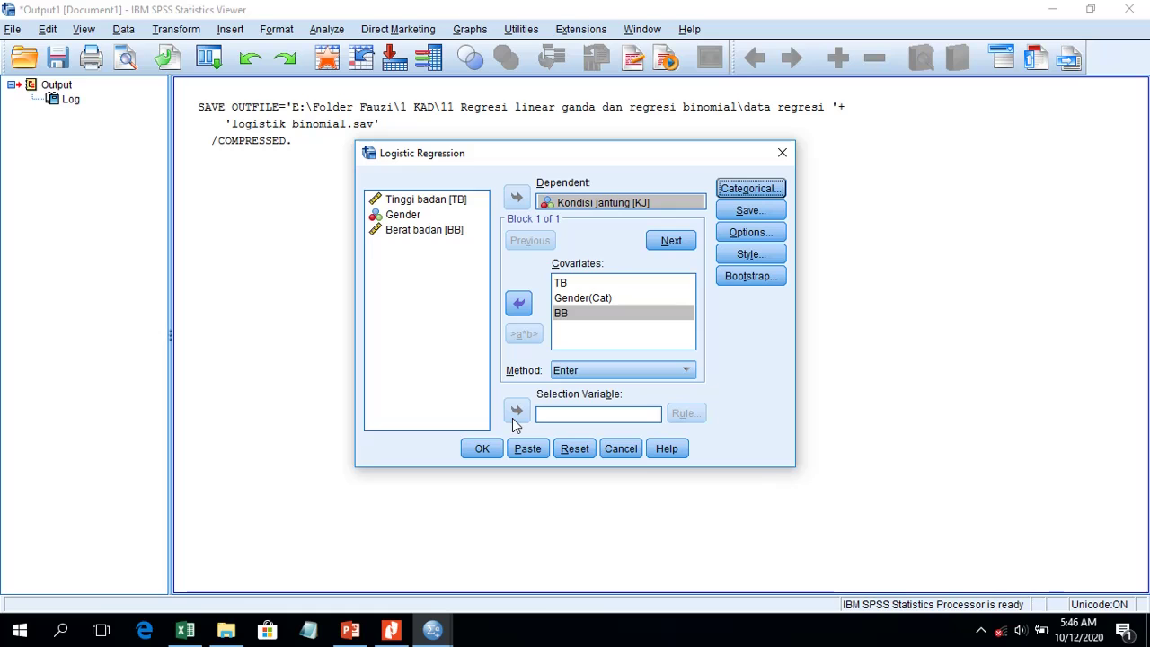
# Enable classification plots, Hosmer-Lemeshow goodness-of-fit, casewise listing of residuals and 95% CI for exp(B), display results at the last step, and run the regression
pyautogui.click(776, 234)
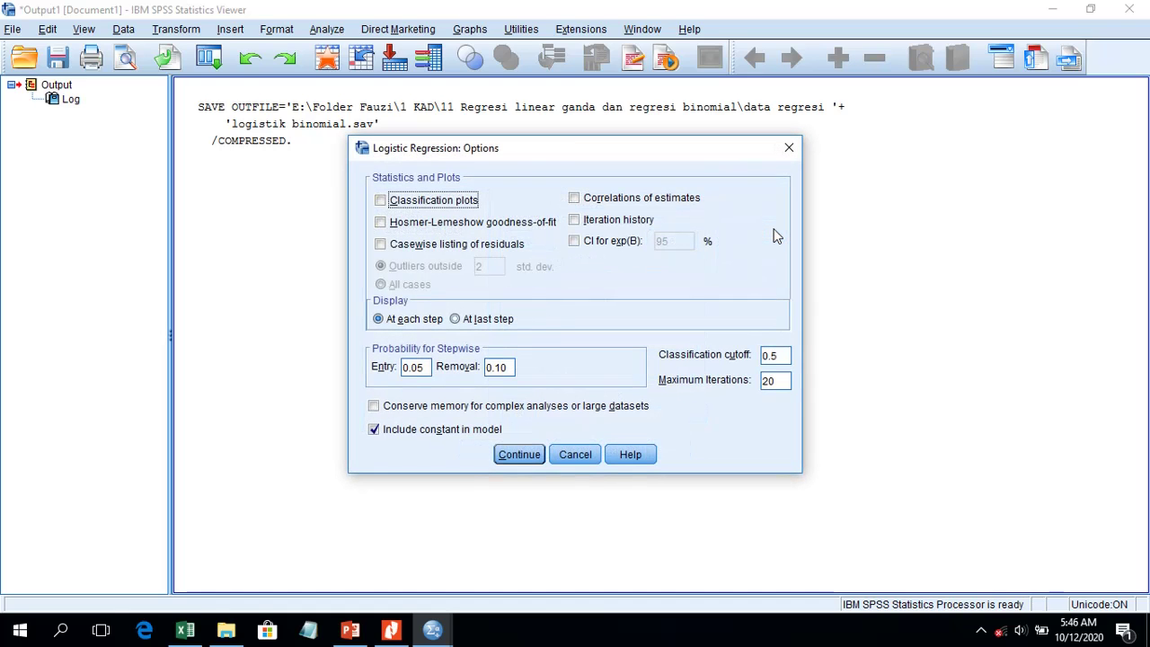
pyautogui.click(459, 204)
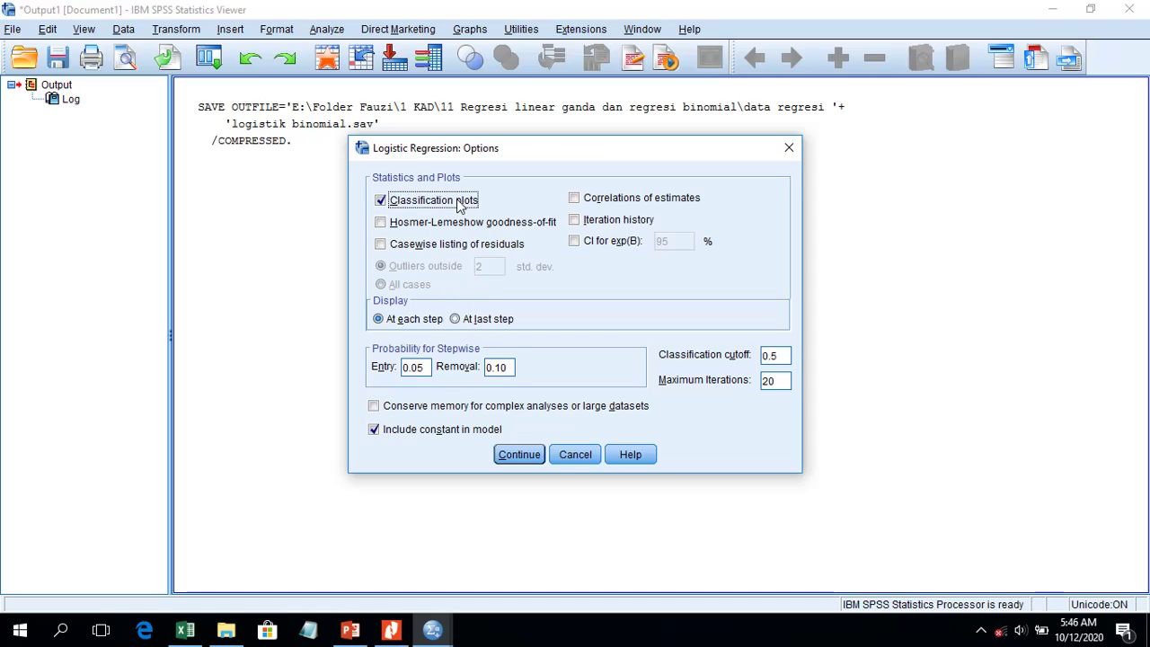
pyautogui.click(530, 226)
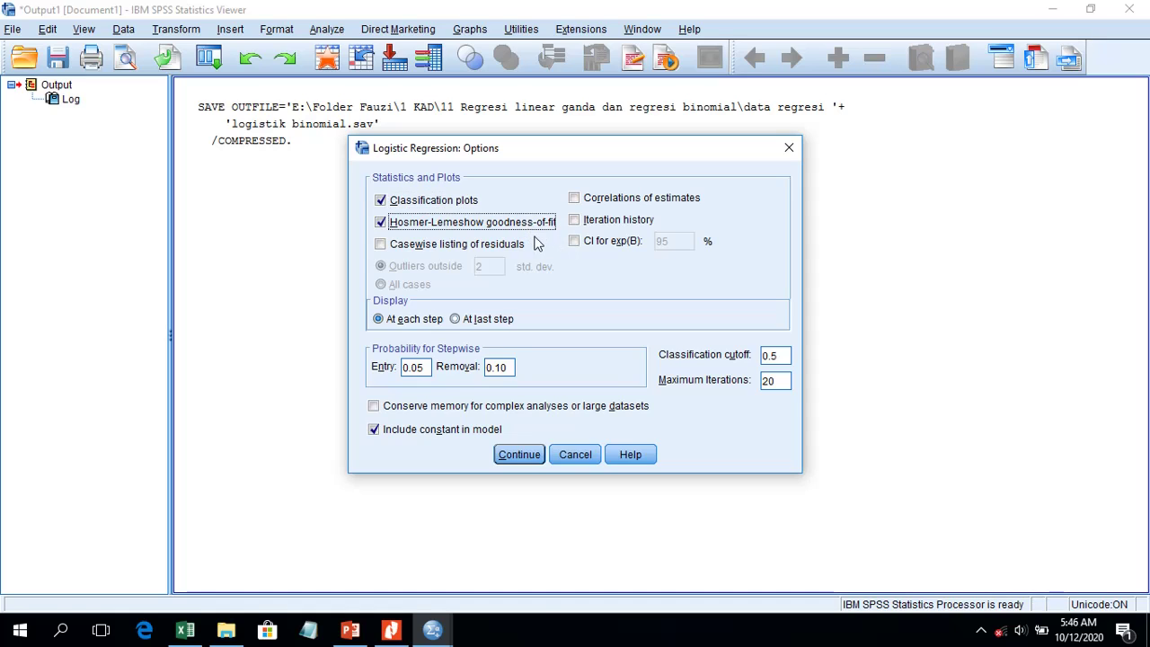
pyautogui.click(515, 250)
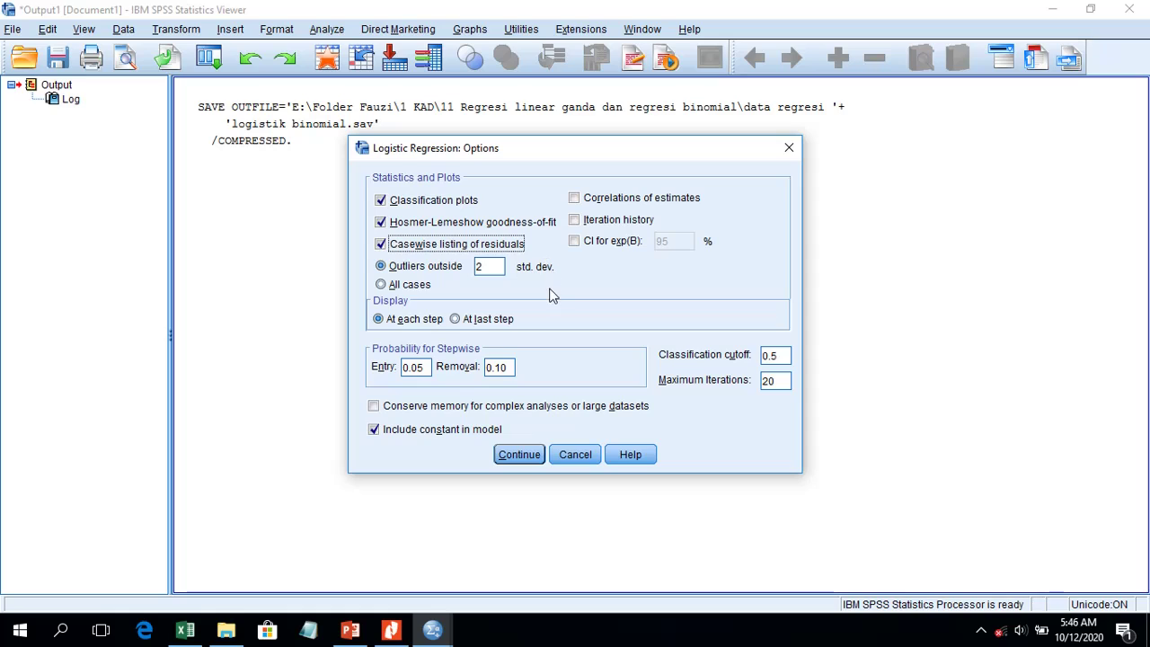
pyautogui.click(611, 247)
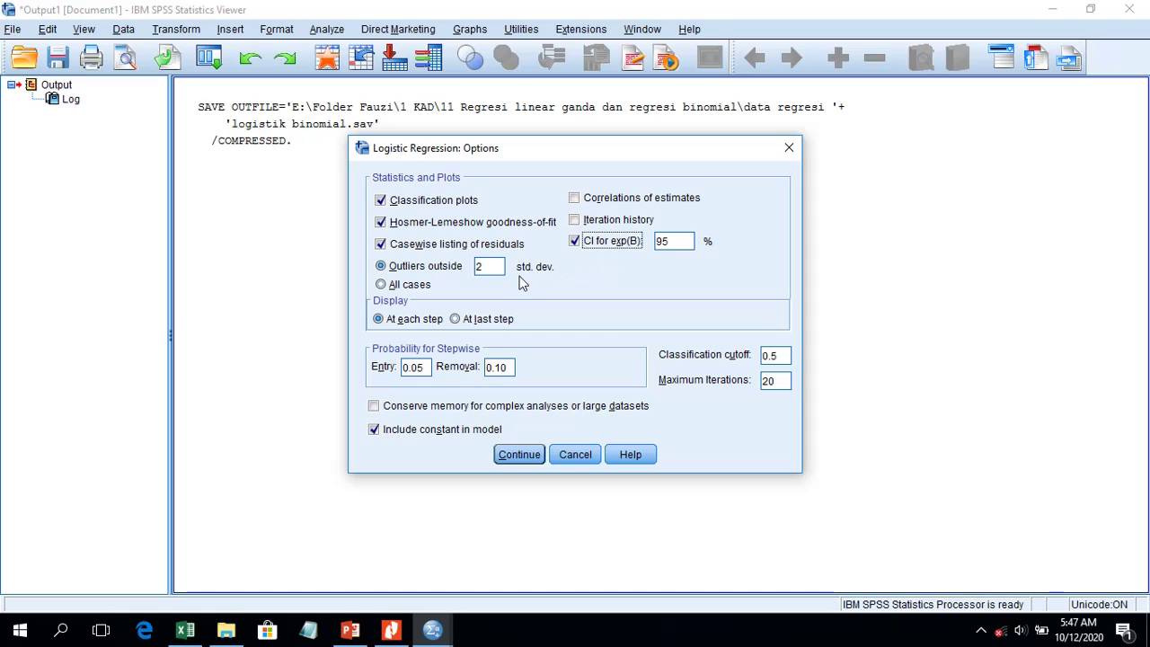
pyautogui.click(491, 325)
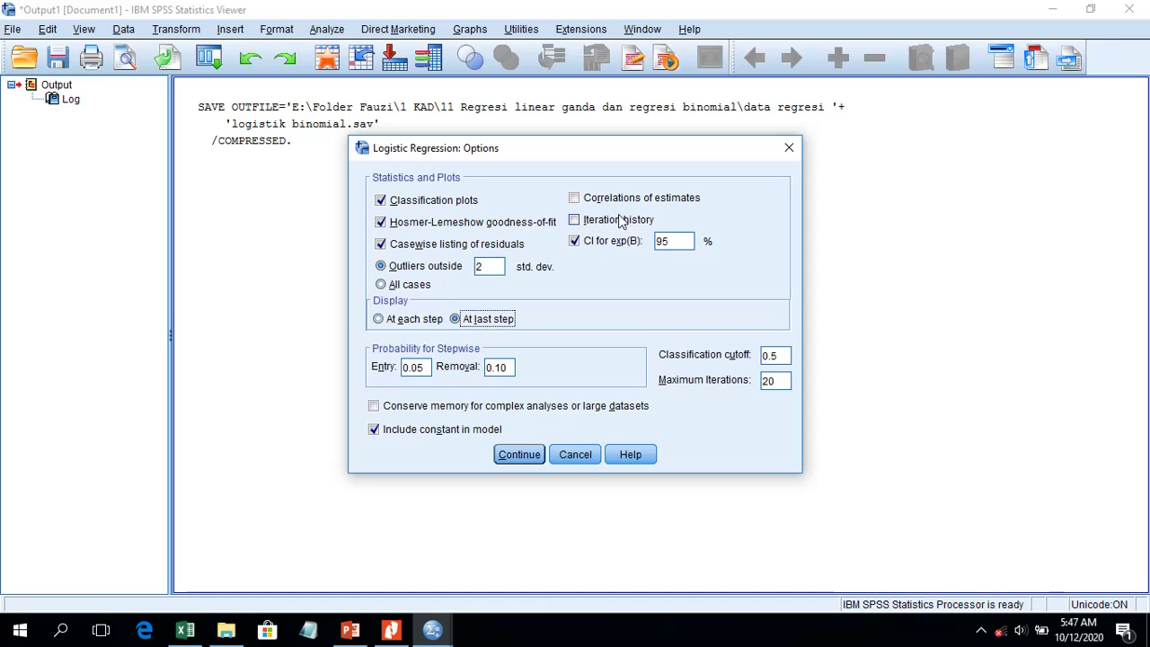
pyautogui.click(516, 455)
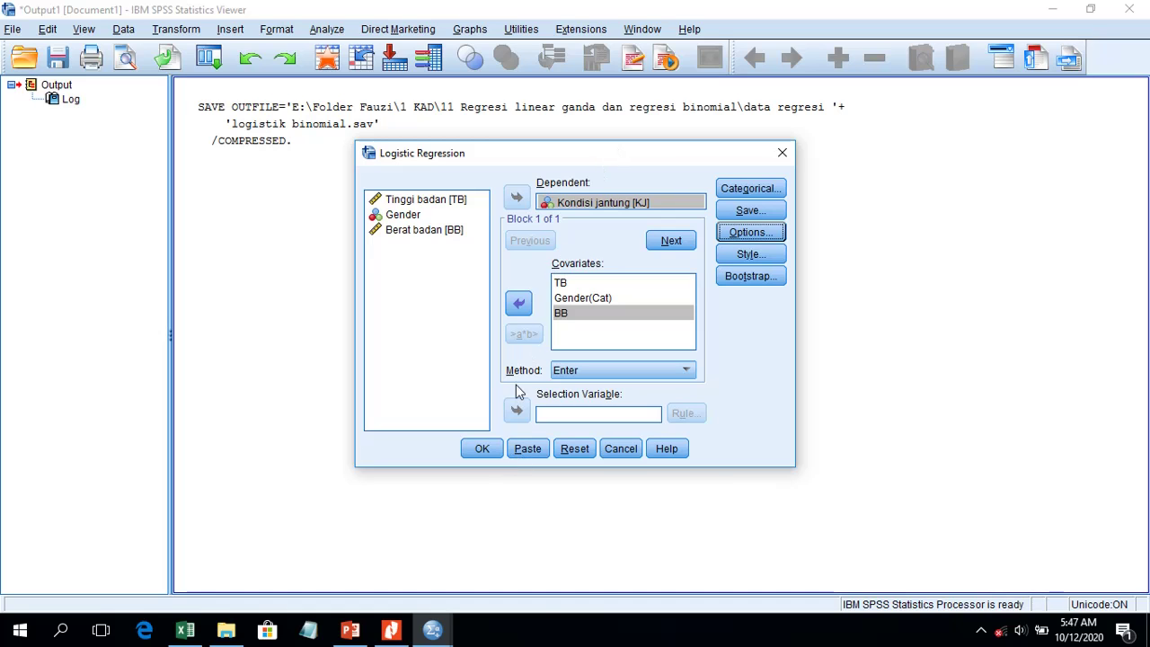
pyautogui.click(485, 452)
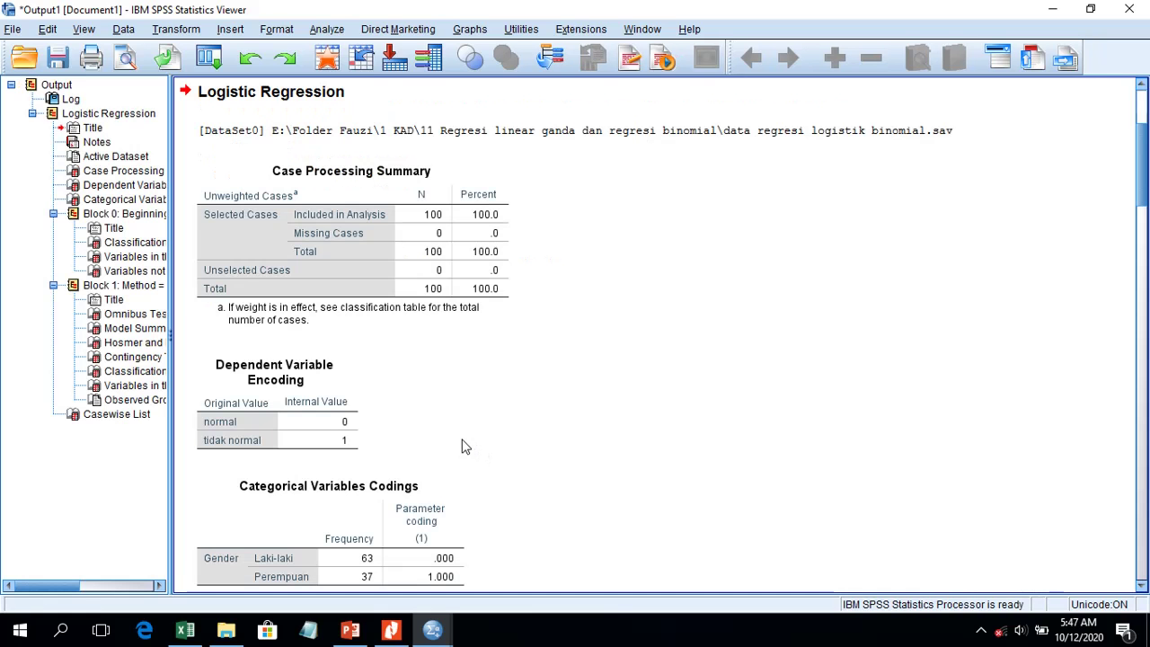
# Skim the logistic regression output down to the Block 1 Variables in the Equation table and return to its beginning
pyautogui.click(379, 241)
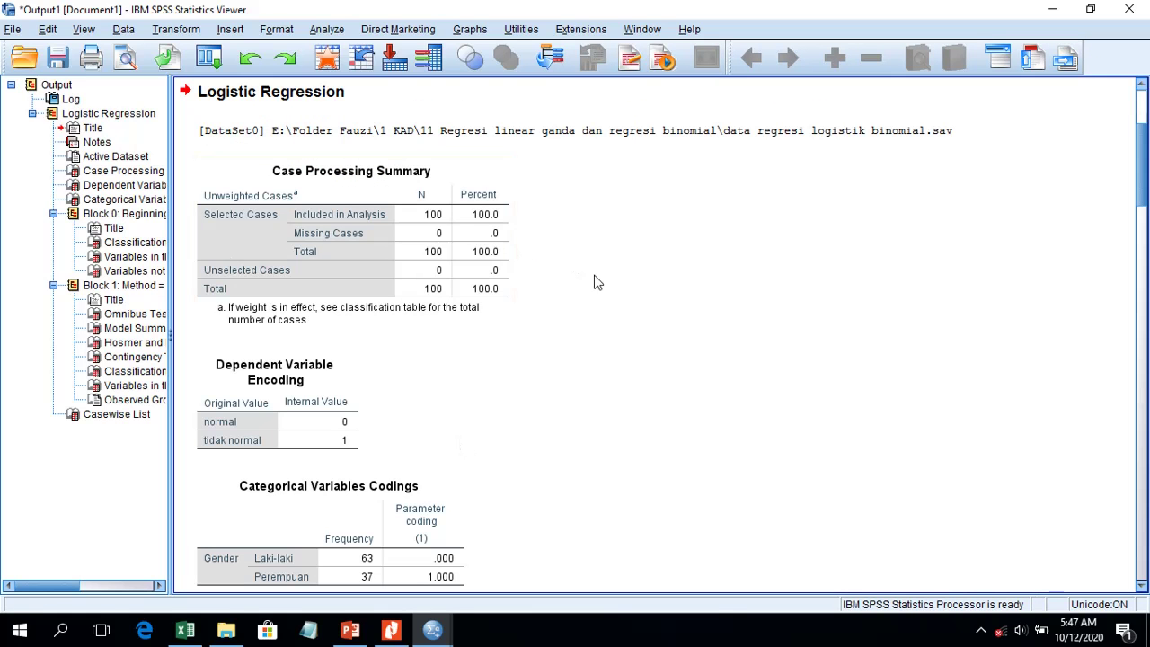
pyautogui.scroll(-20, 574, 229)
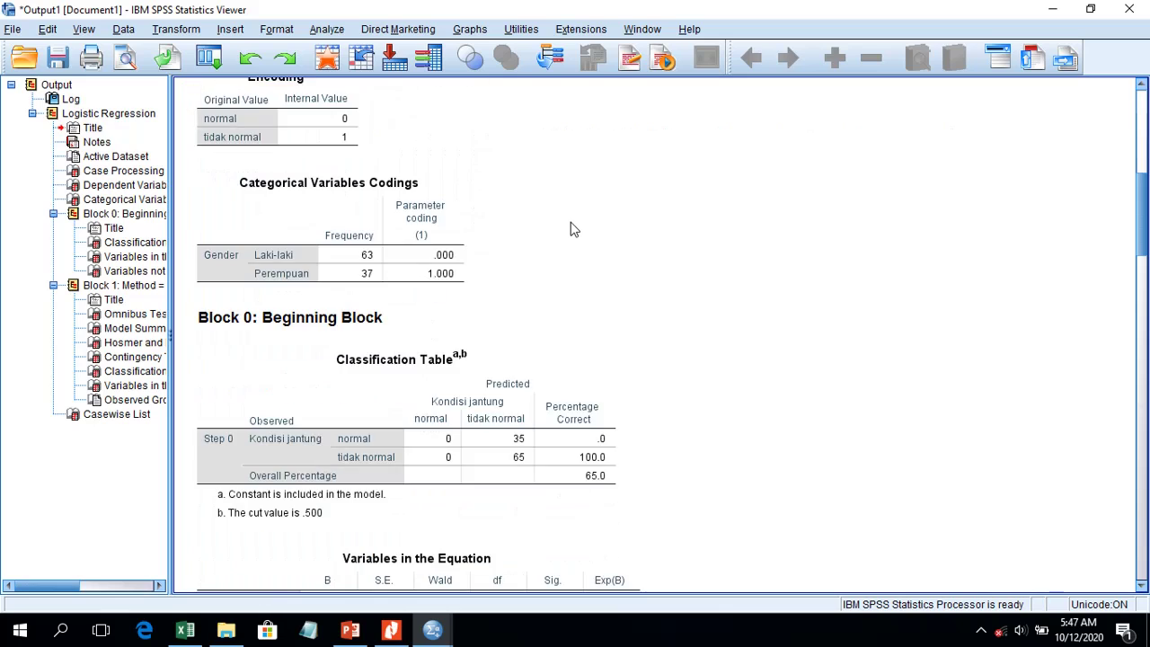
pyautogui.scroll(-20, 570, 221)
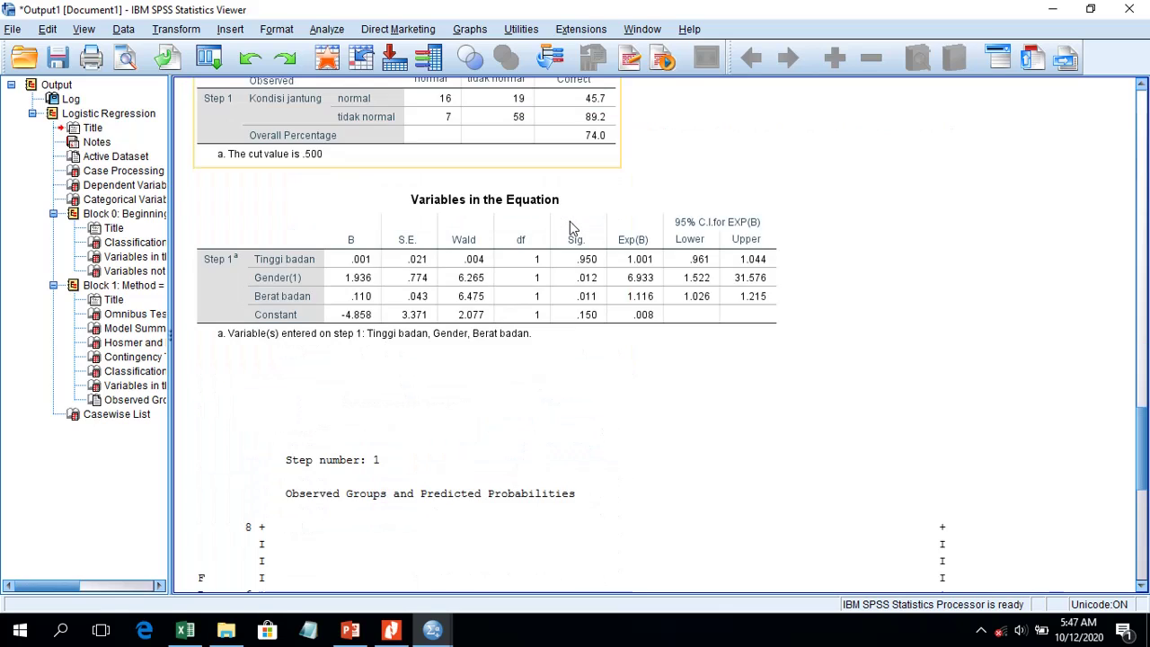
pyautogui.scroll(5, 566, 243)
pyautogui.scroll(20, 566, 243)
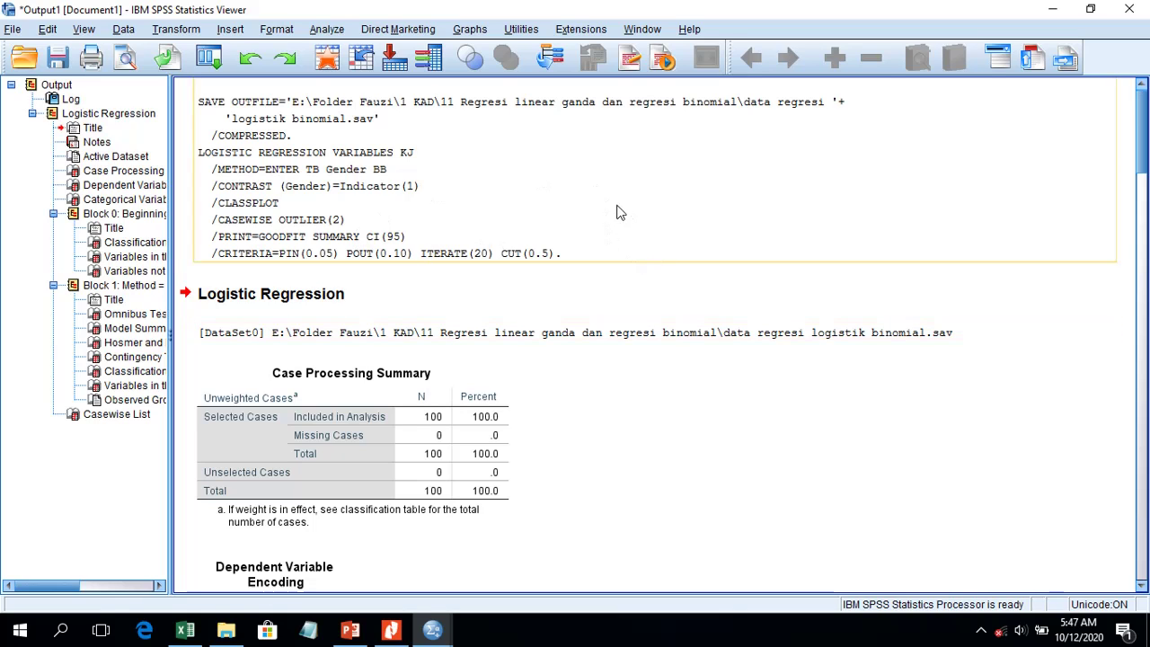
# Examine the Dependent Variable Encoding, Categorical Variables Codings and Block 0 tables in the regression output
pyautogui.click(125, 186)
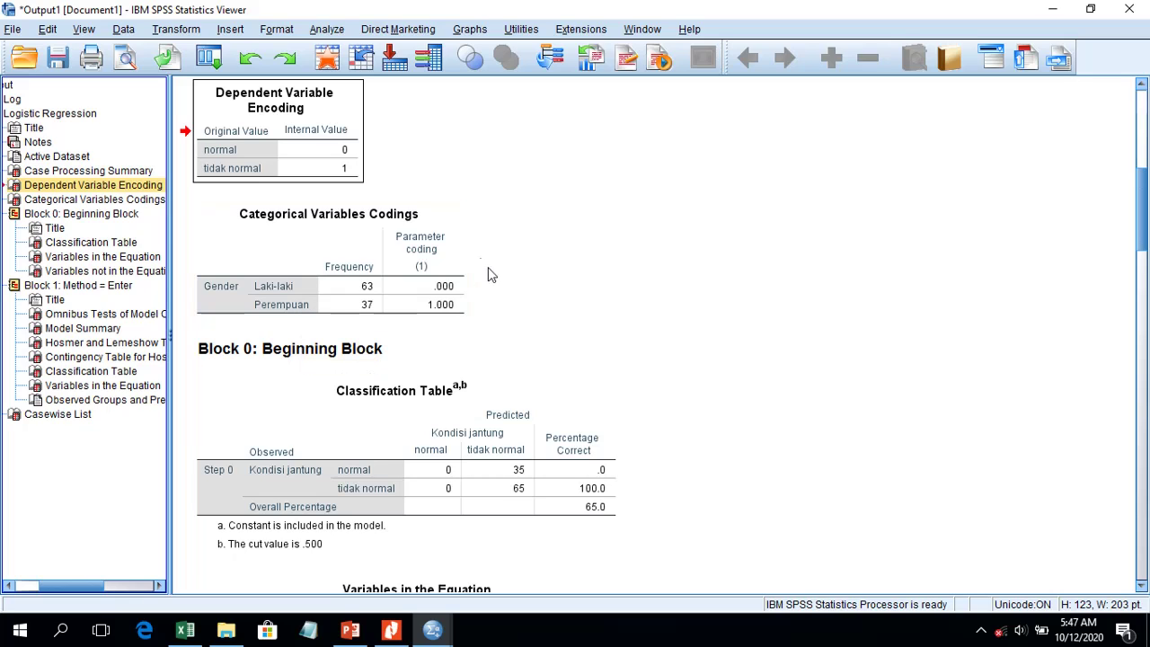
pyautogui.scroll(-2, 544, 275)
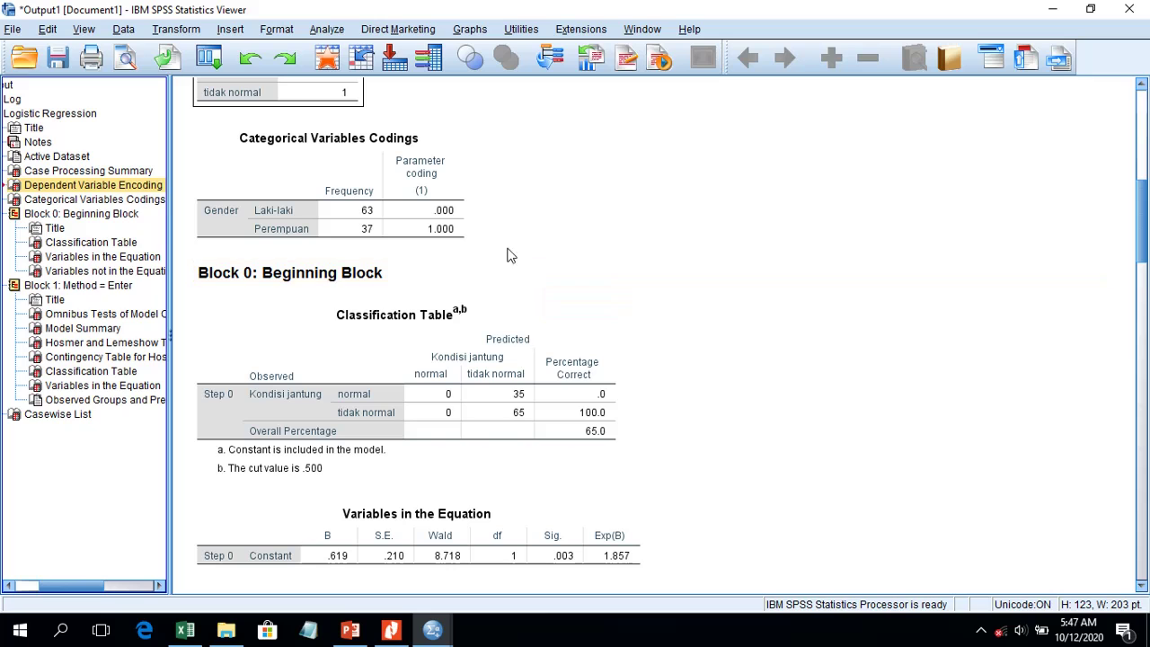
pyautogui.scroll(-5, 438, 298)
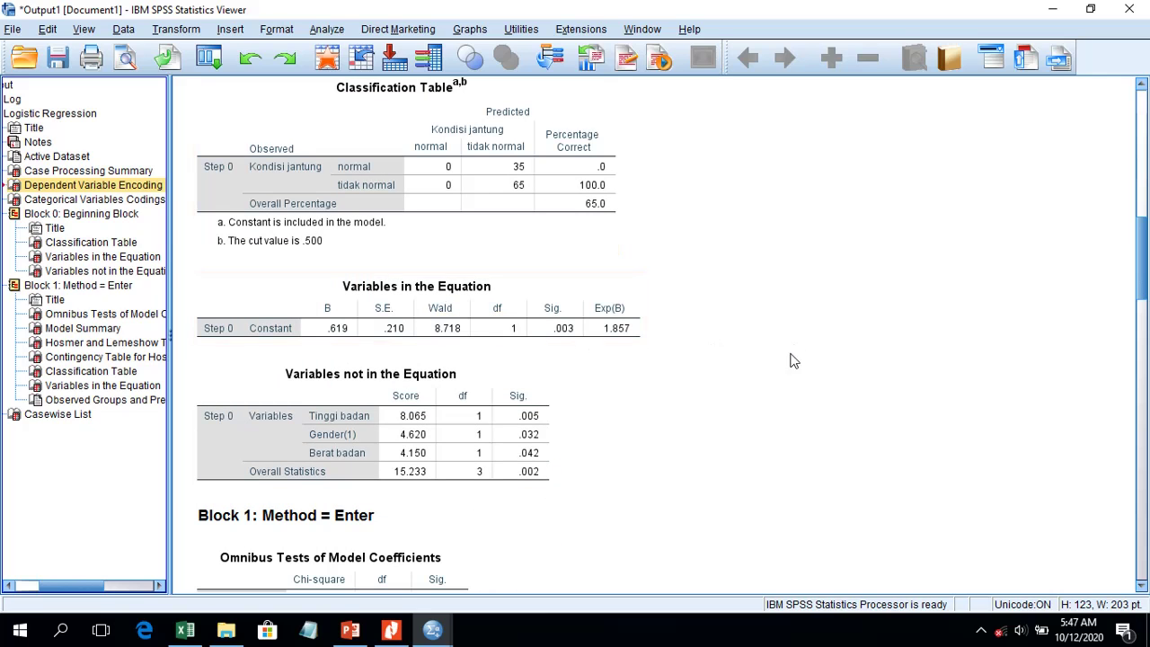
pyautogui.scroll(-6, 665, 339)
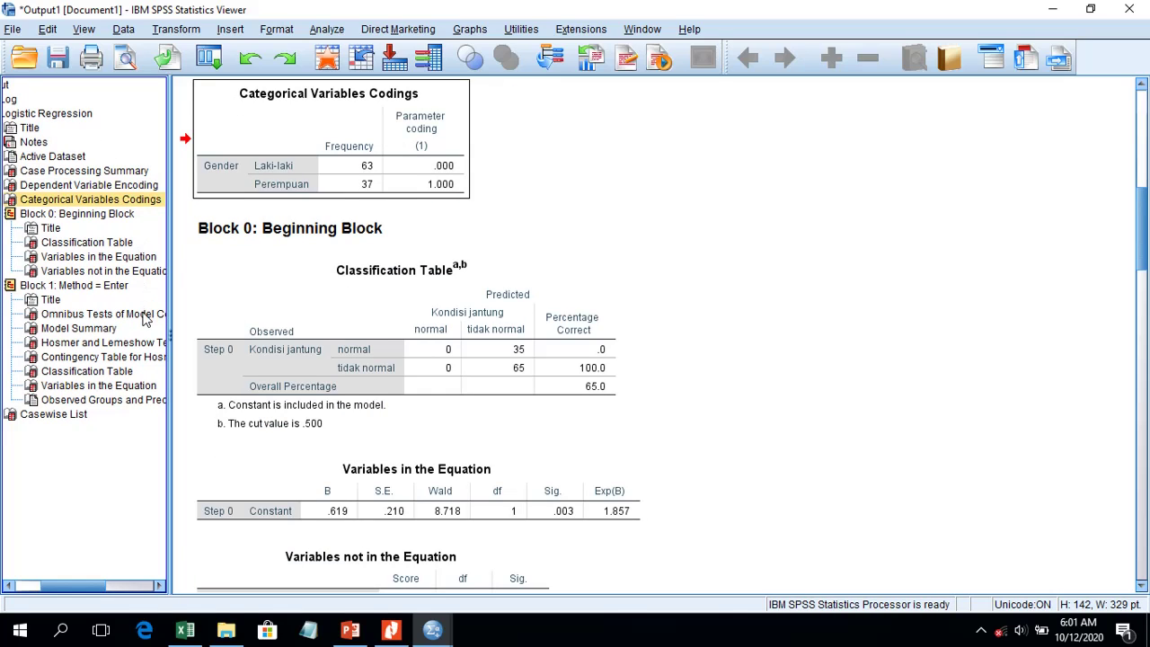
# Review Block 1's Omnibus Tests of Model Coefficients, Model Summary and Classification Table in the output
pyautogui.click(144, 314)
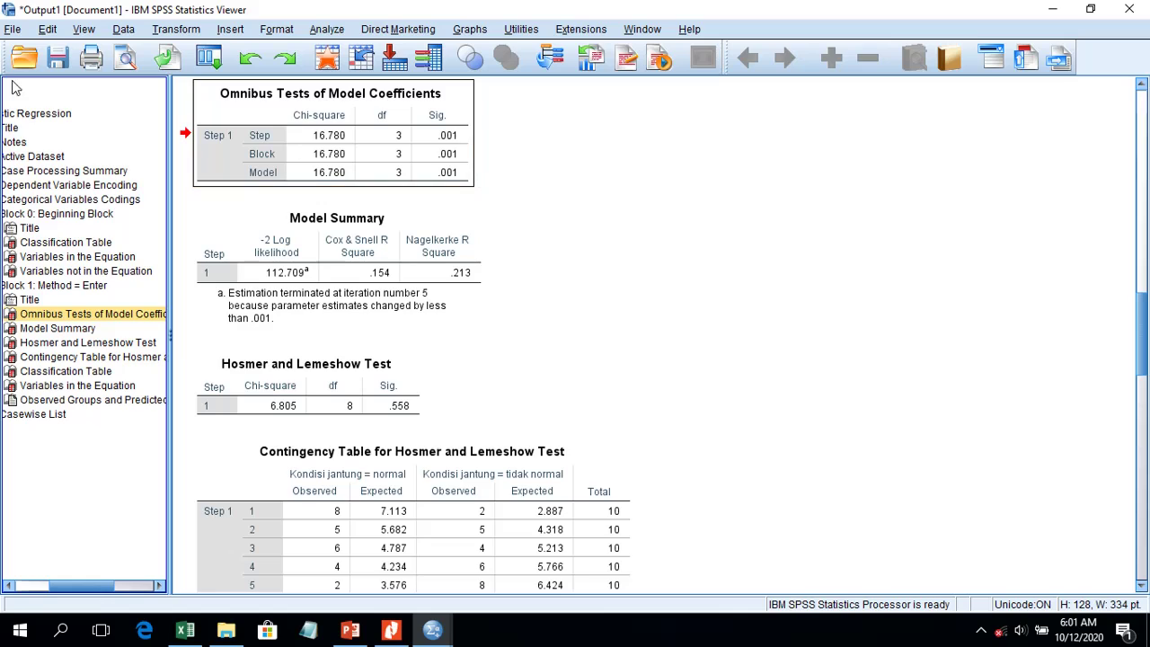
pyautogui.click(58, 329)
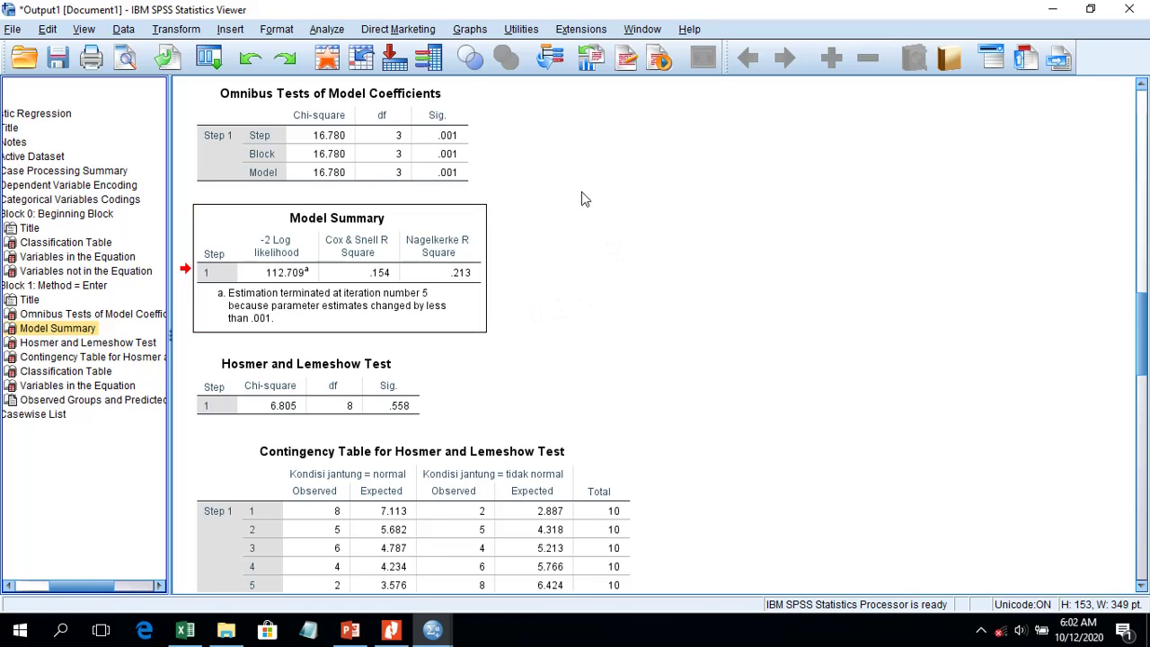
pyautogui.click(93, 372)
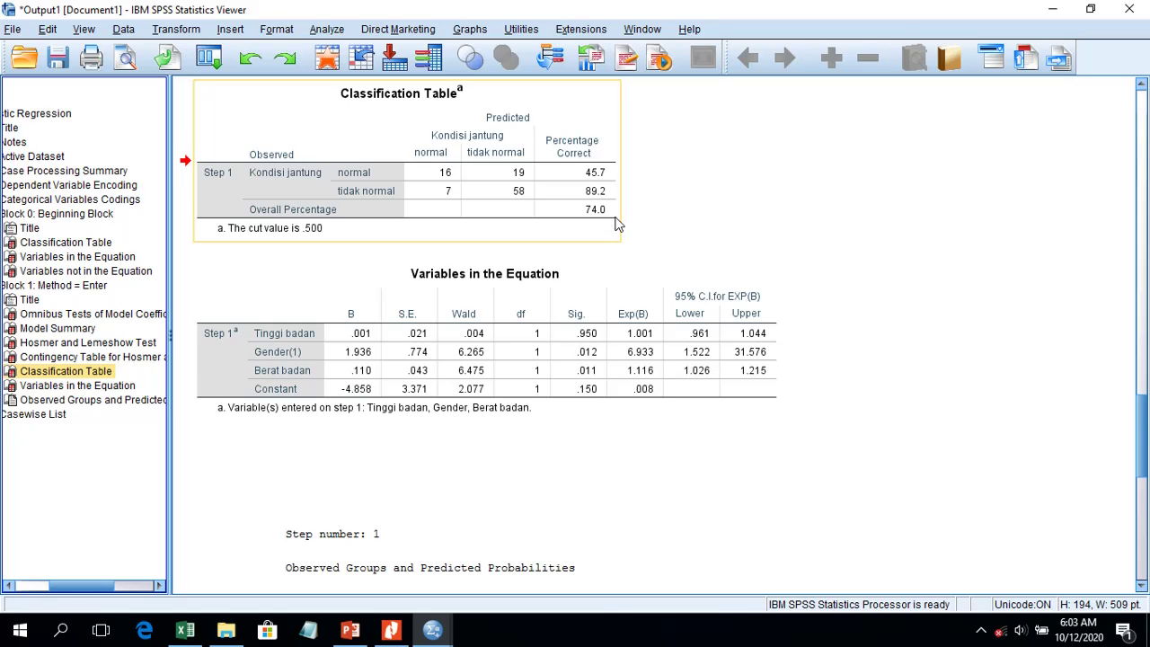
# Check Block 1's Model Summary and Hosmer and Lemeshow Test again, followed by its Classification Table
pyautogui.click(80, 334)
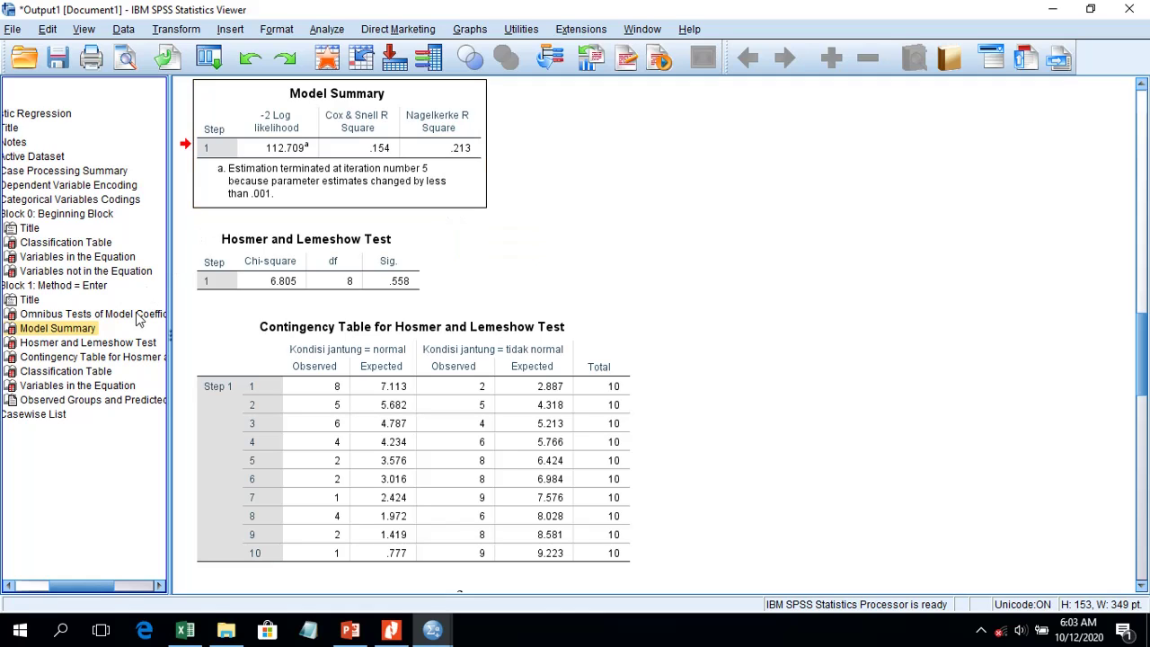
pyautogui.click(110, 371)
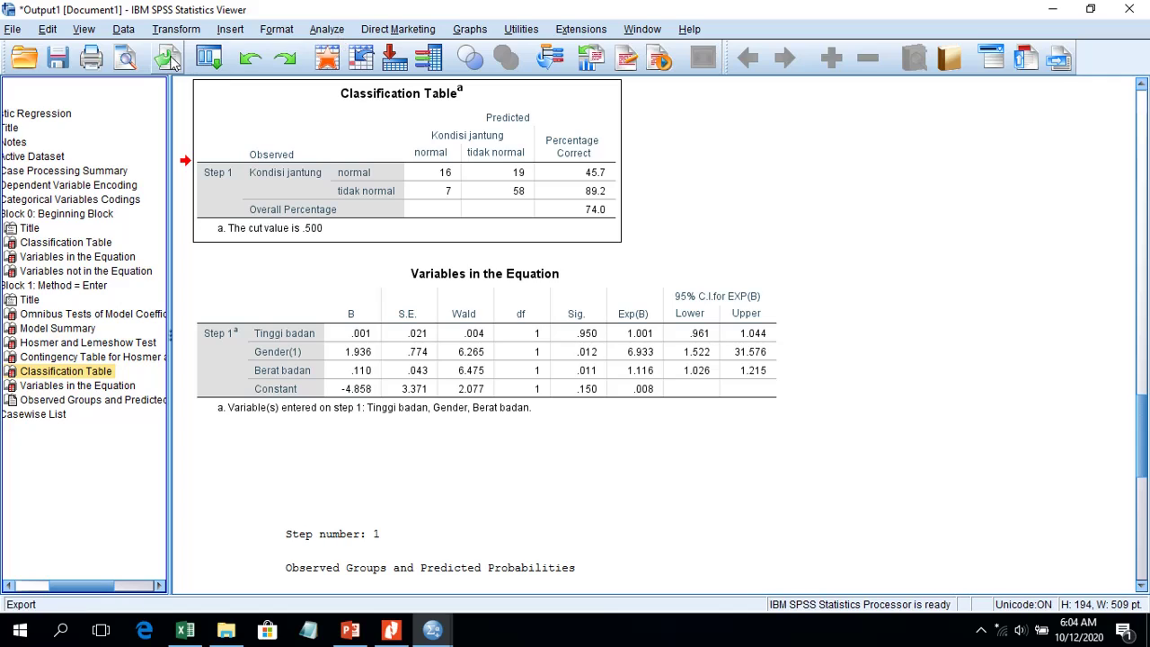
# Compute a new variable ln_TB as the natural logarithm of Tinggi badan, using the expression LN(TB)
pyautogui.click(158, 32)
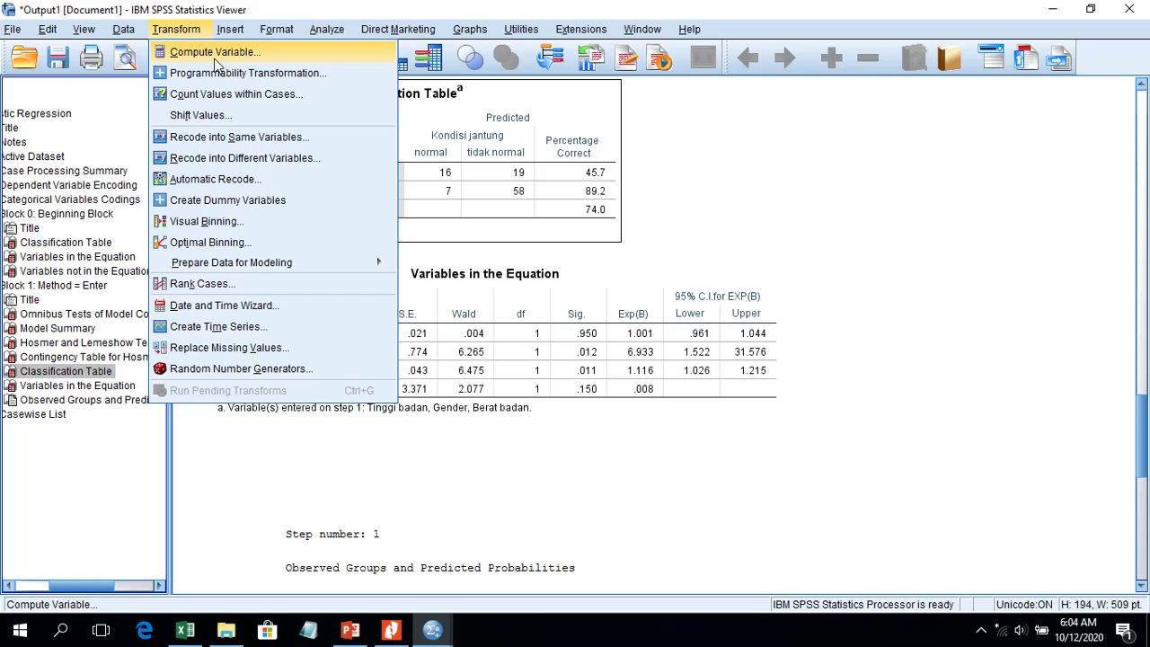
pyautogui.click(251, 56)
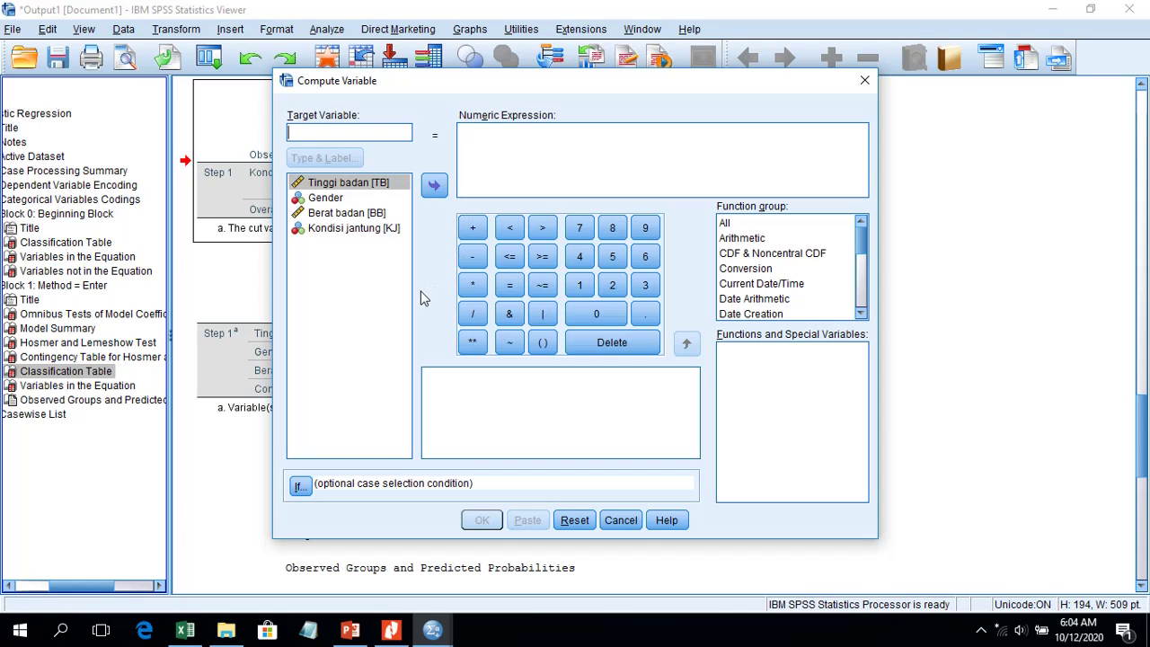
pyautogui.click(764, 239)
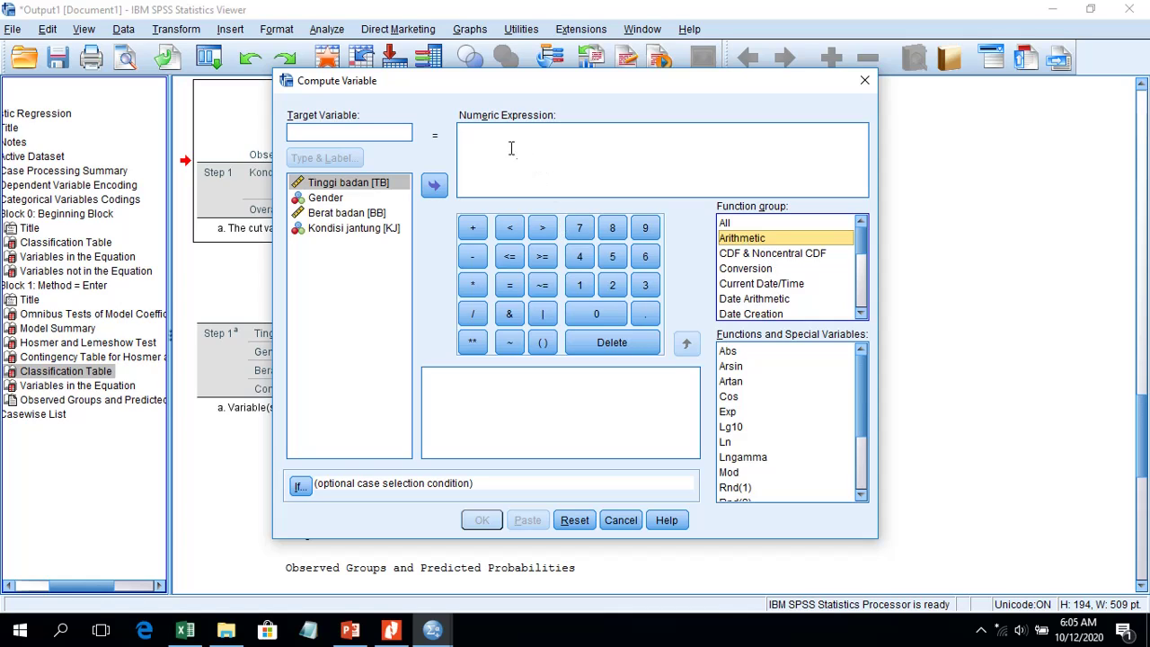
pyautogui.click(379, 136)
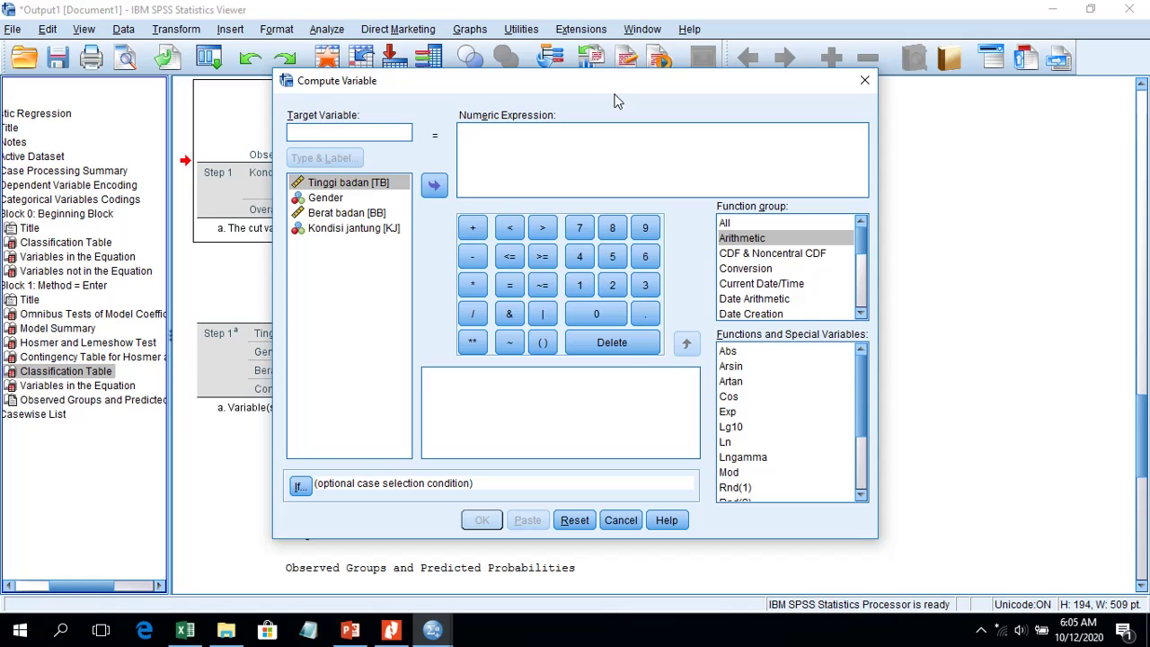
pyautogui.write('ln')
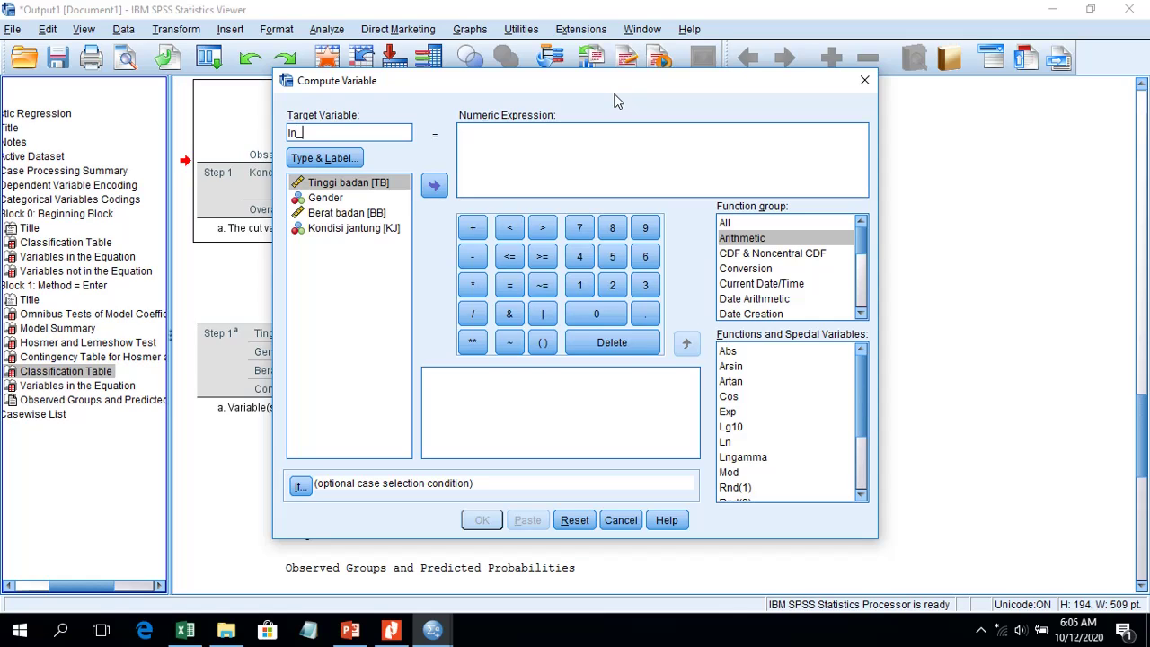
pyautogui.write('_TB')
pyautogui.click(742, 238)
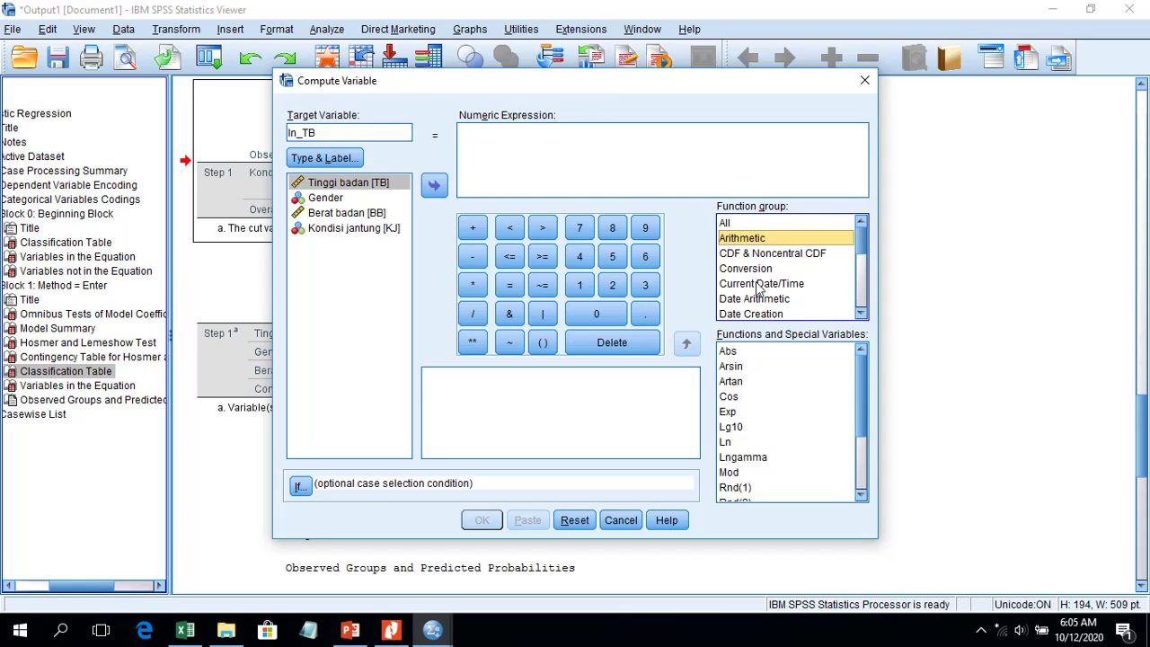
pyautogui.doubleClick(728, 442)
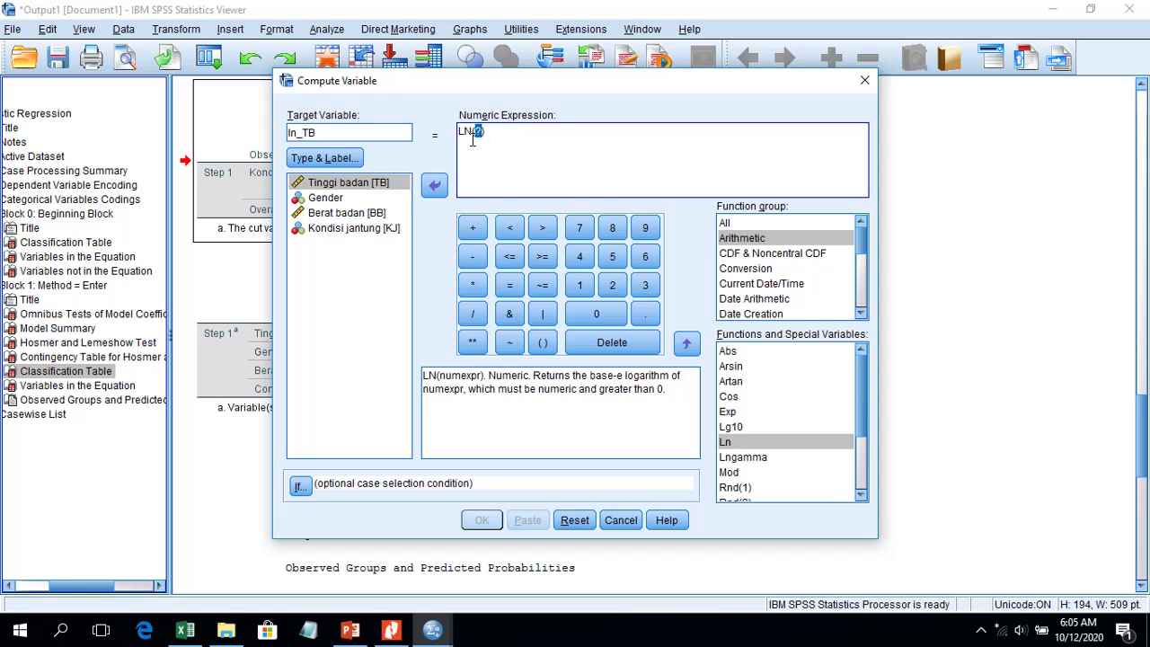
pyautogui.click(367, 187)
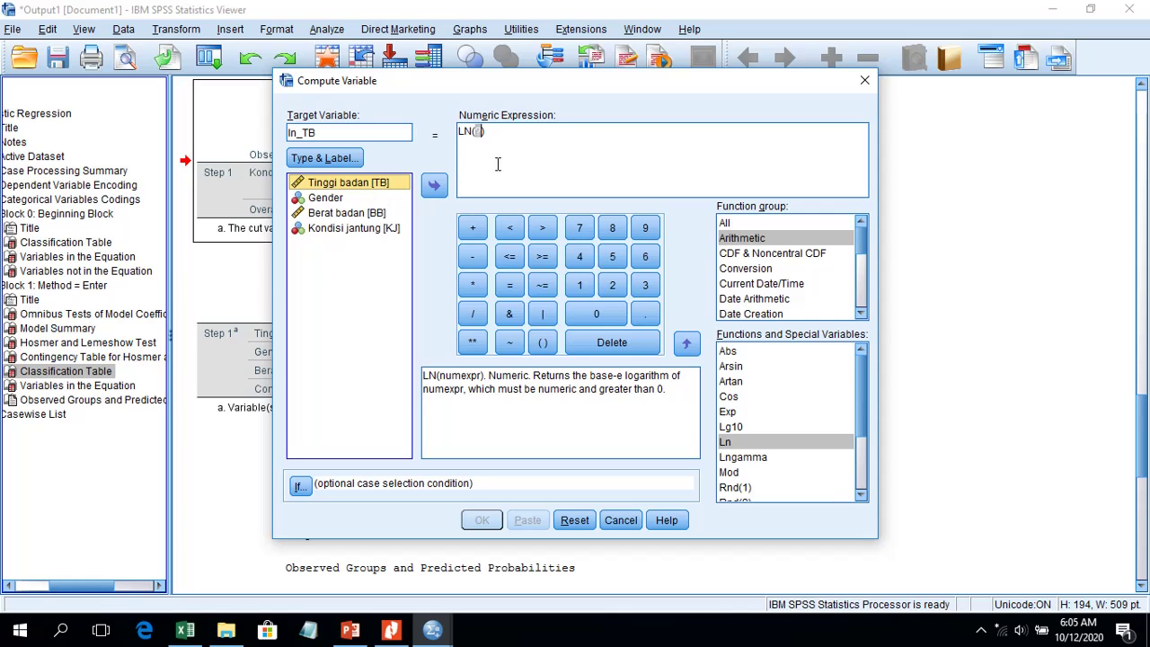
pyautogui.click(435, 187)
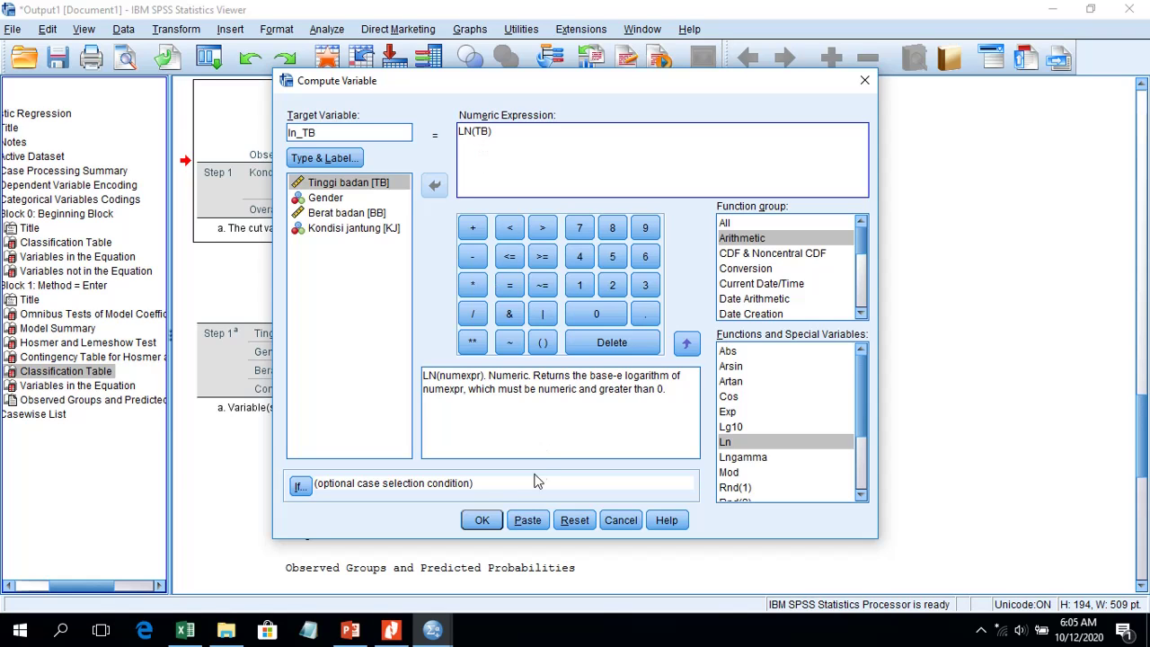
pyautogui.click(484, 519)
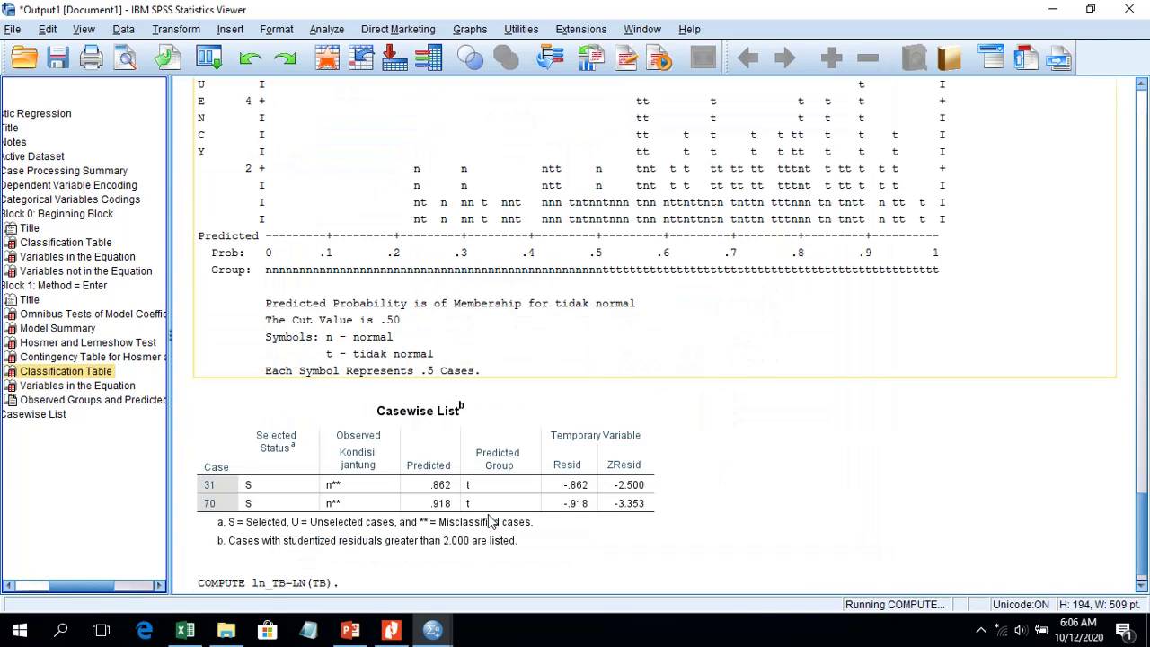
pyautogui.click(514, 376)
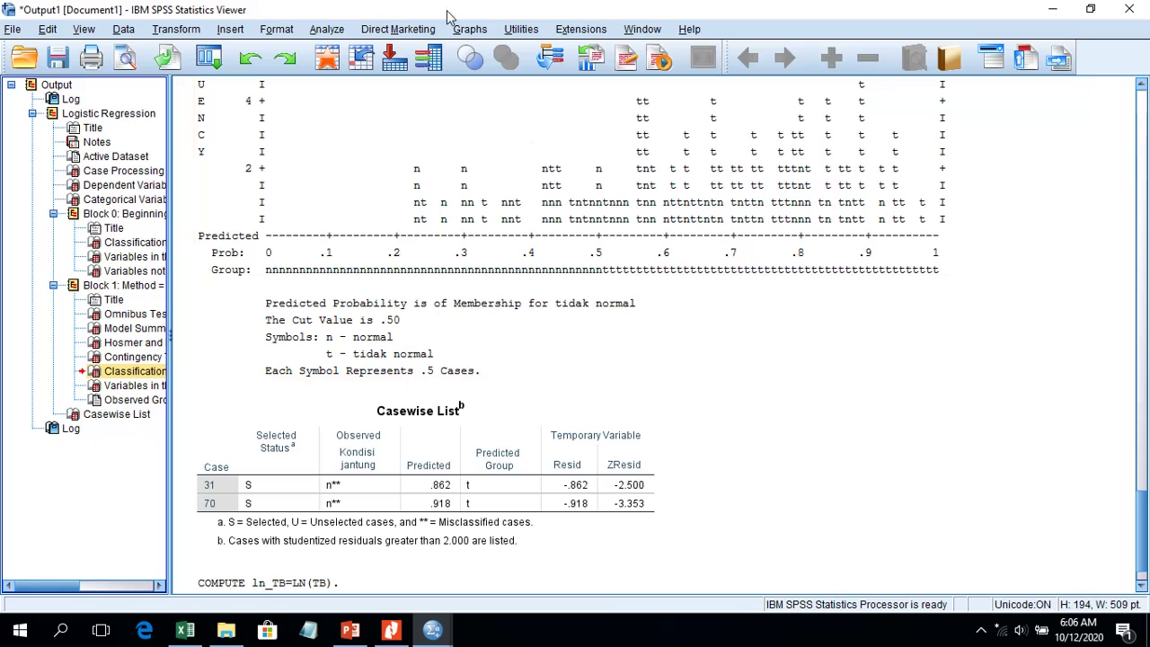
# Reset the Compute Variable settings and compute a new variable Ln_BB with the expression LN(BB)
pyautogui.click(183, 31)
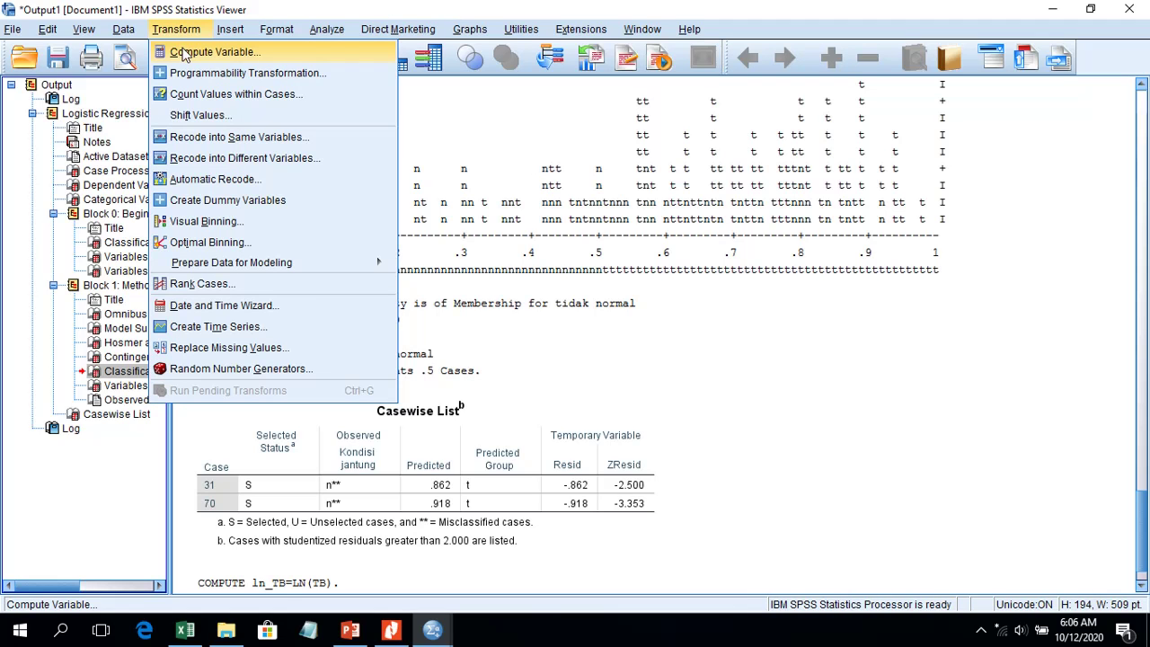
pyautogui.click(184, 53)
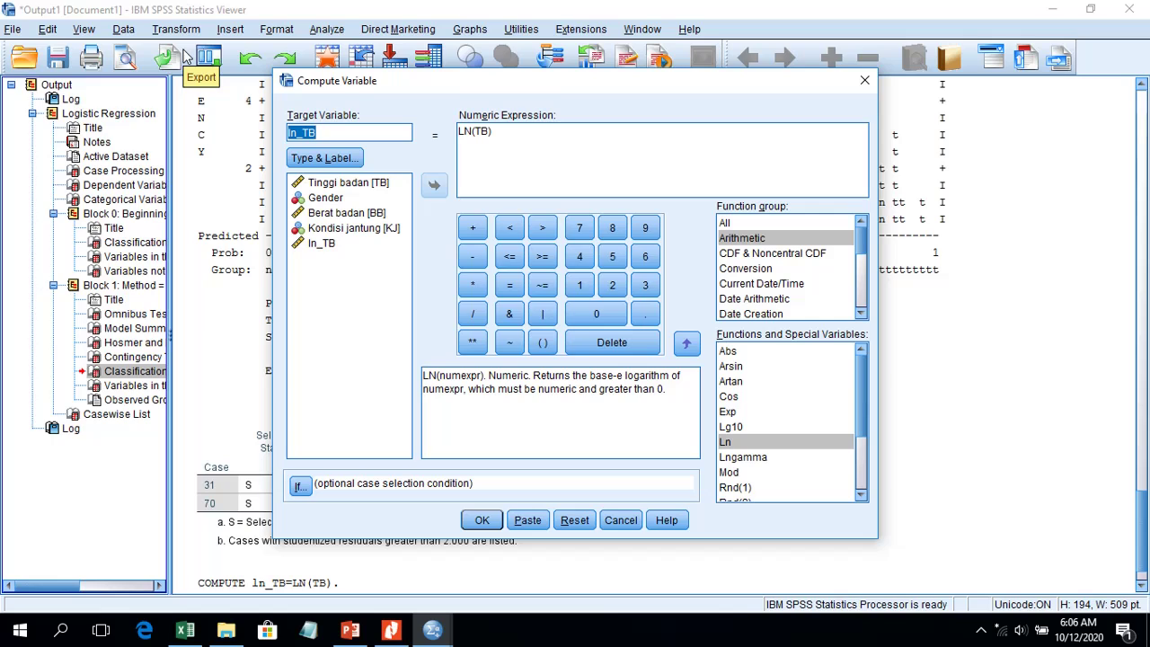
pyautogui.click(587, 528)
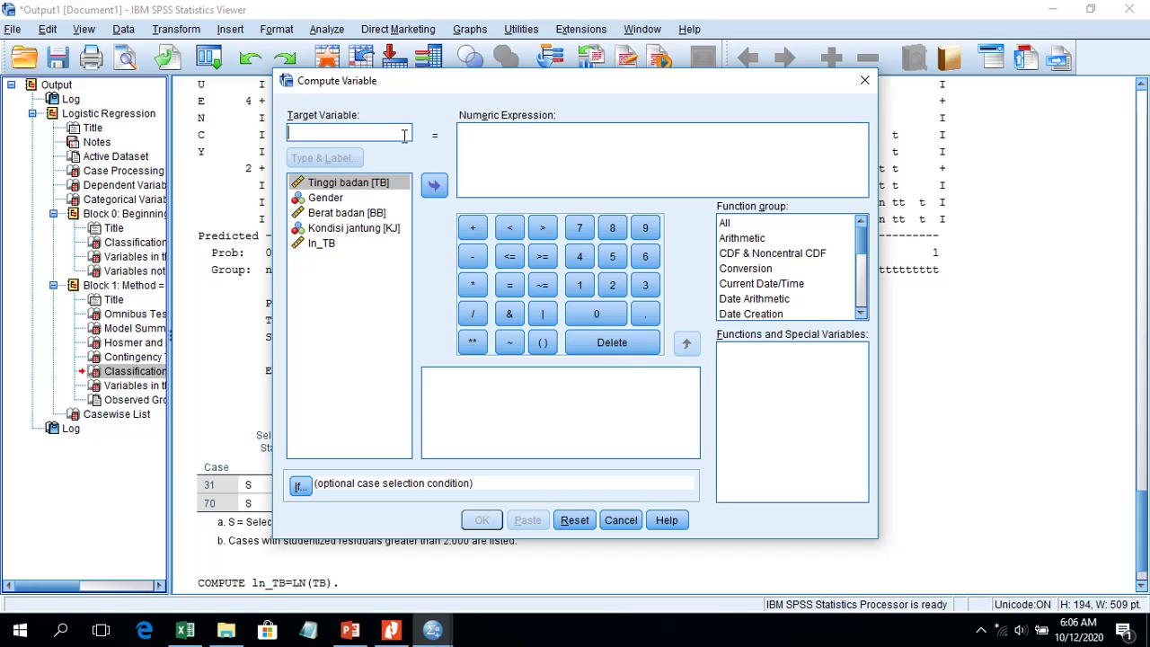
pyautogui.write('Ln')
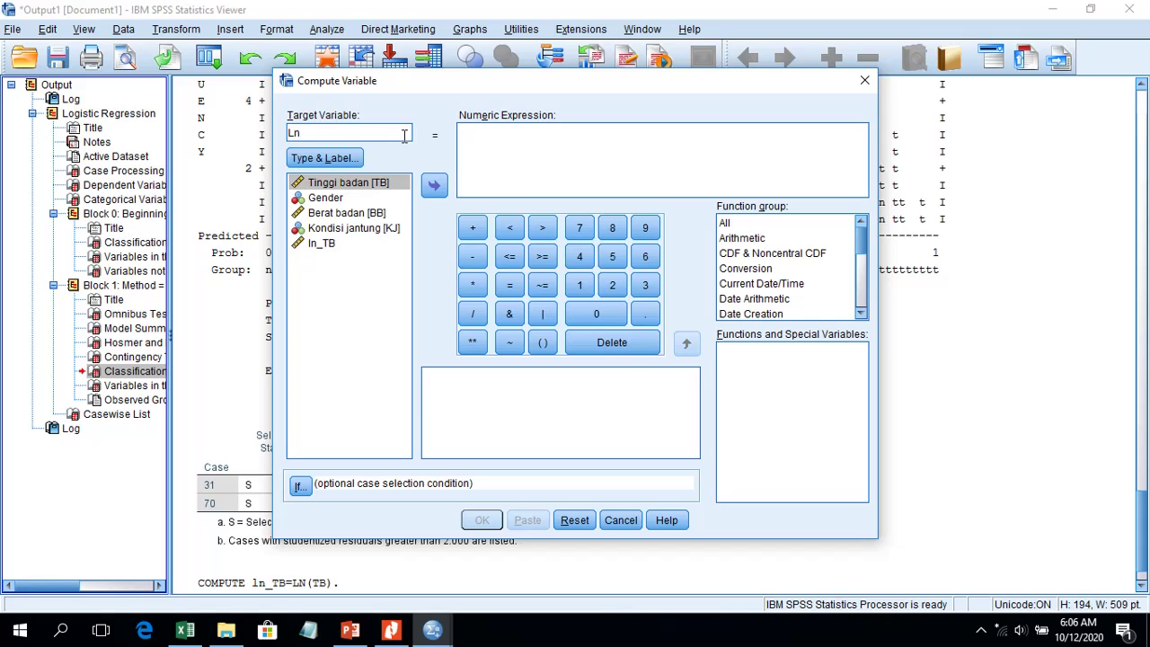
pyautogui.write('_BB')
pyautogui.click(749, 241)
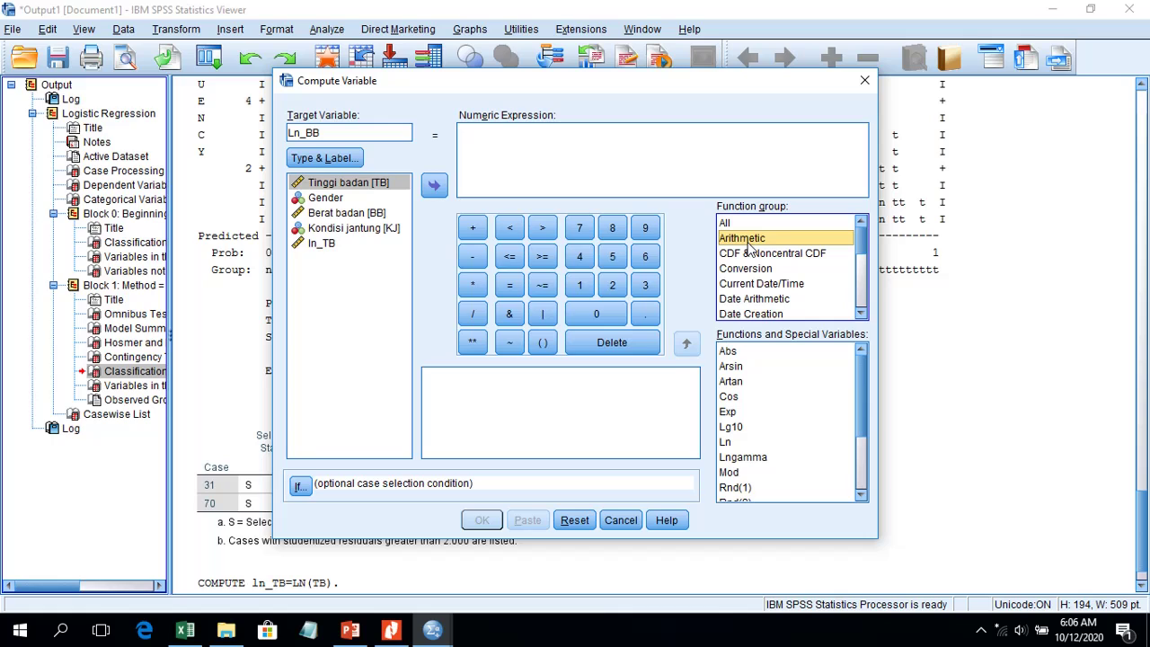
pyautogui.doubleClick(730, 447)
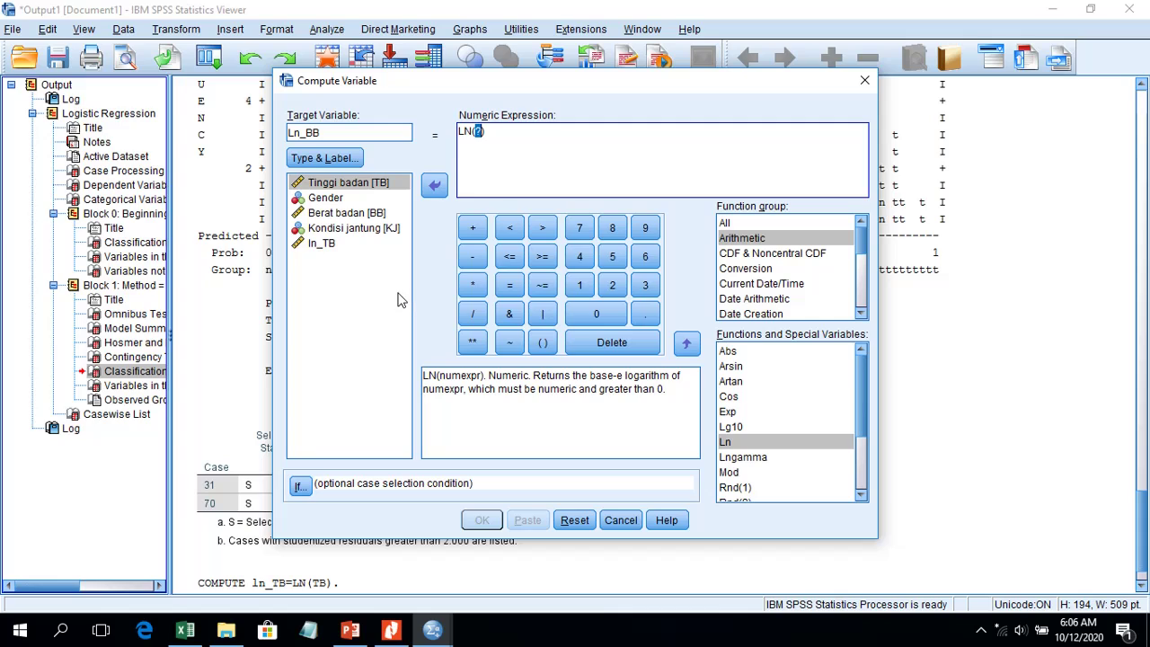
pyautogui.click(372, 215)
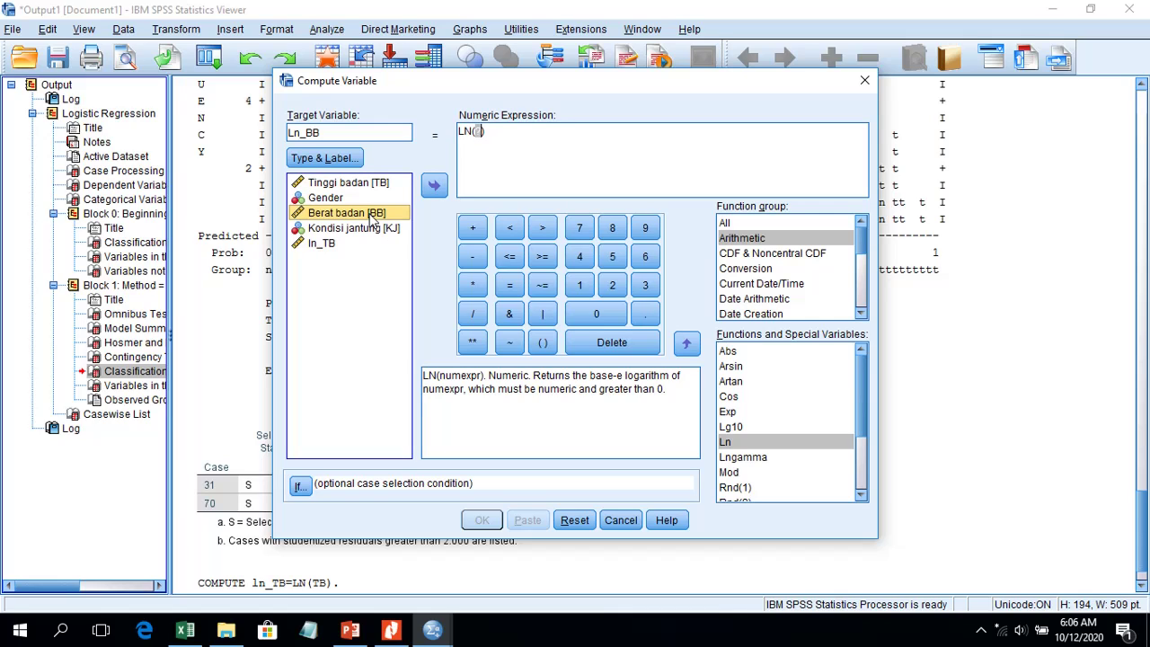
pyautogui.click(435, 186)
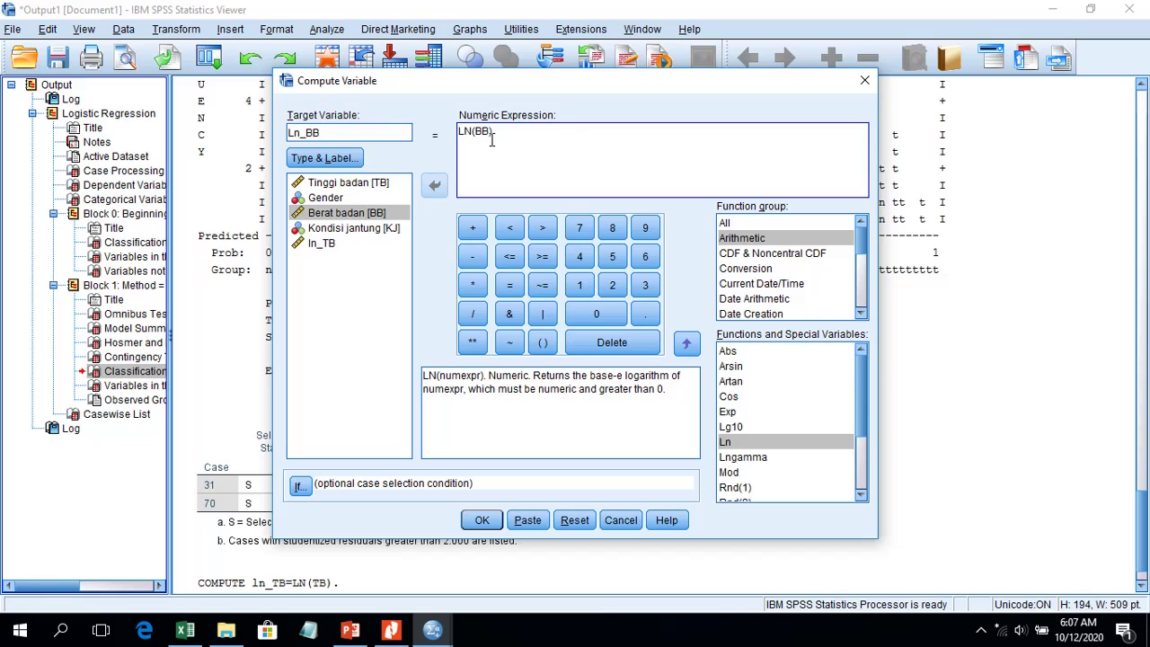
pyautogui.click(484, 521)
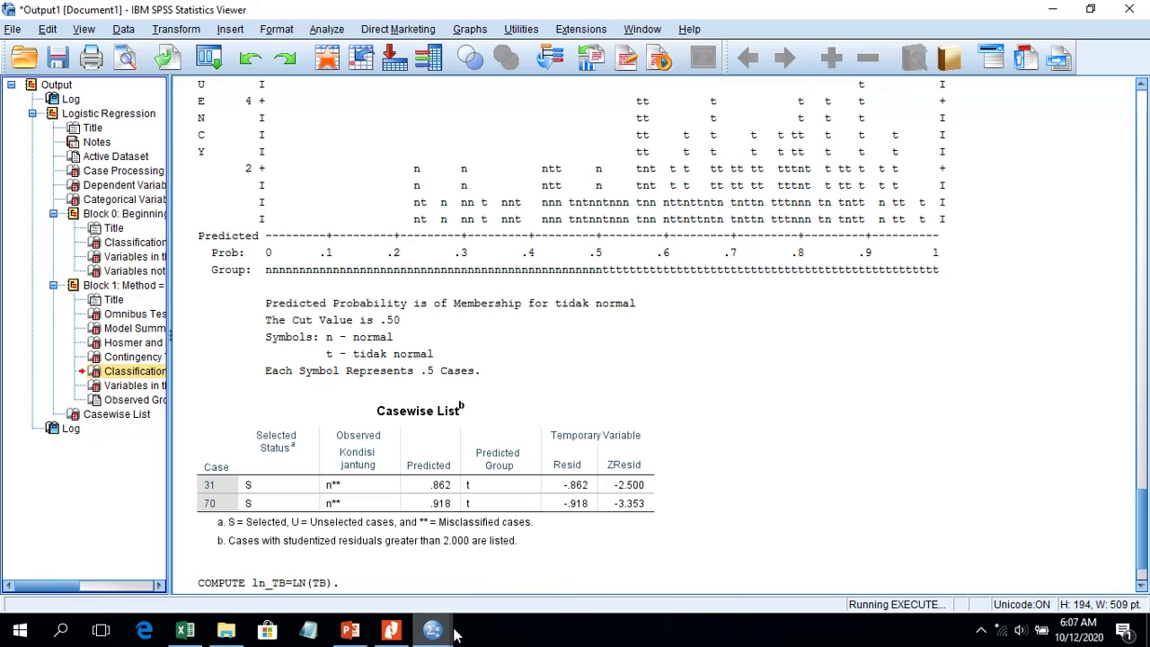
# Inspect the new ln_TB and Ln_BB columns and the Gender column in the Data Editor
pyautogui.moveTo(432, 630)
pyautogui.click(413, 588)
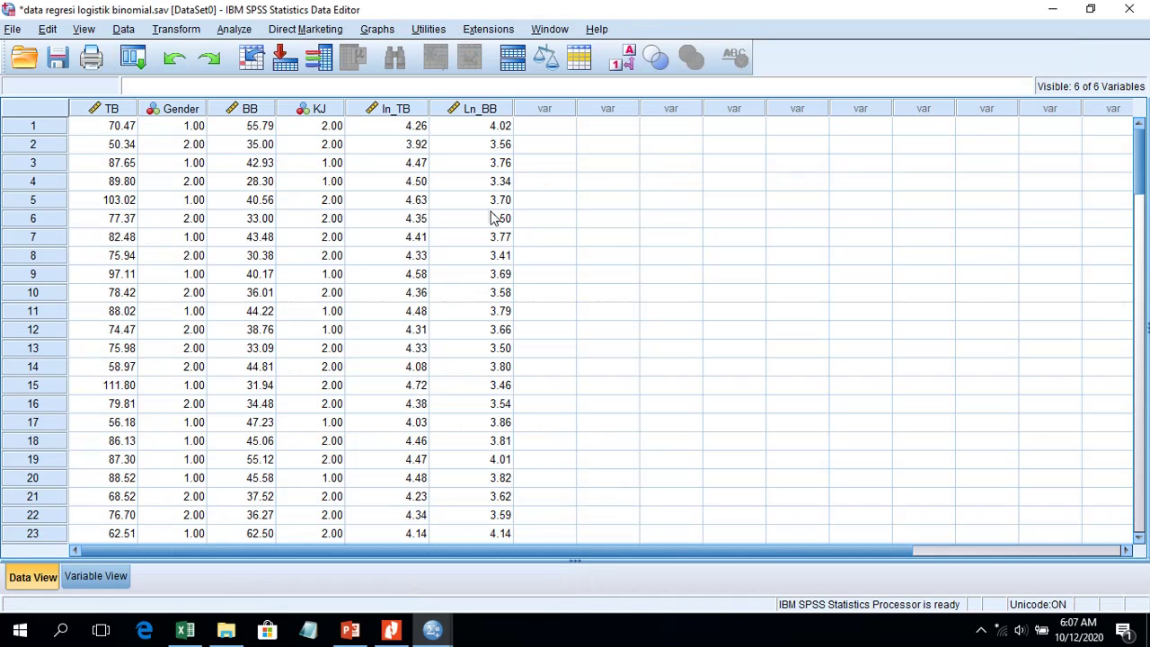
pyautogui.click(402, 109)
pyautogui.click(469, 113)
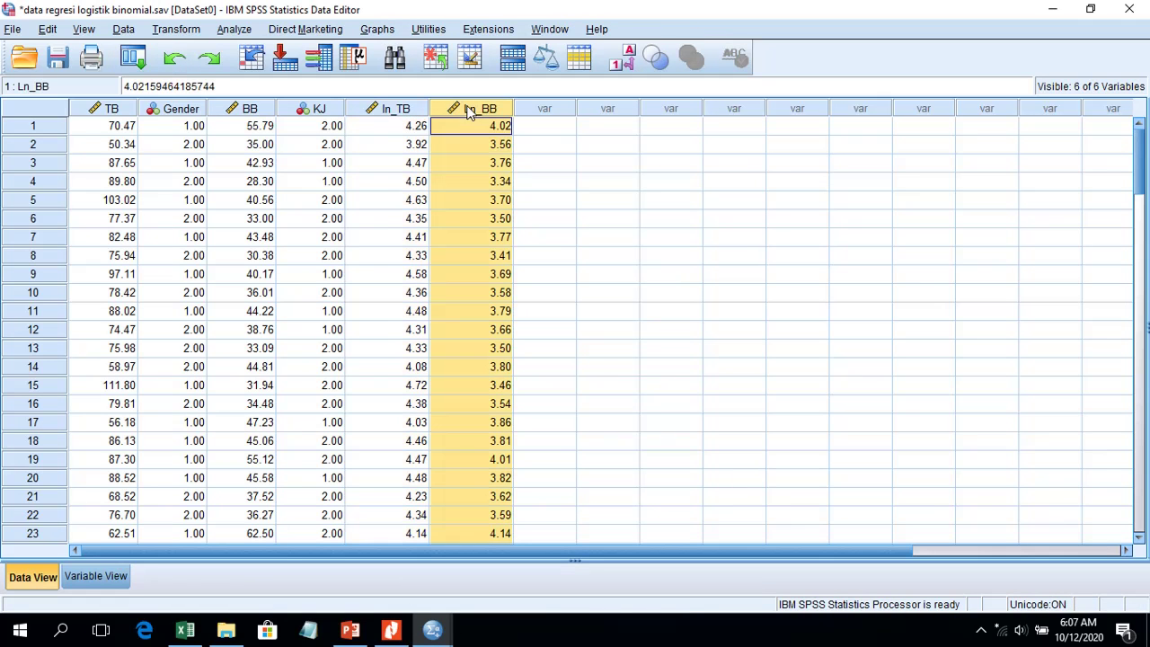
pyautogui.click(415, 112)
pyautogui.click(462, 110)
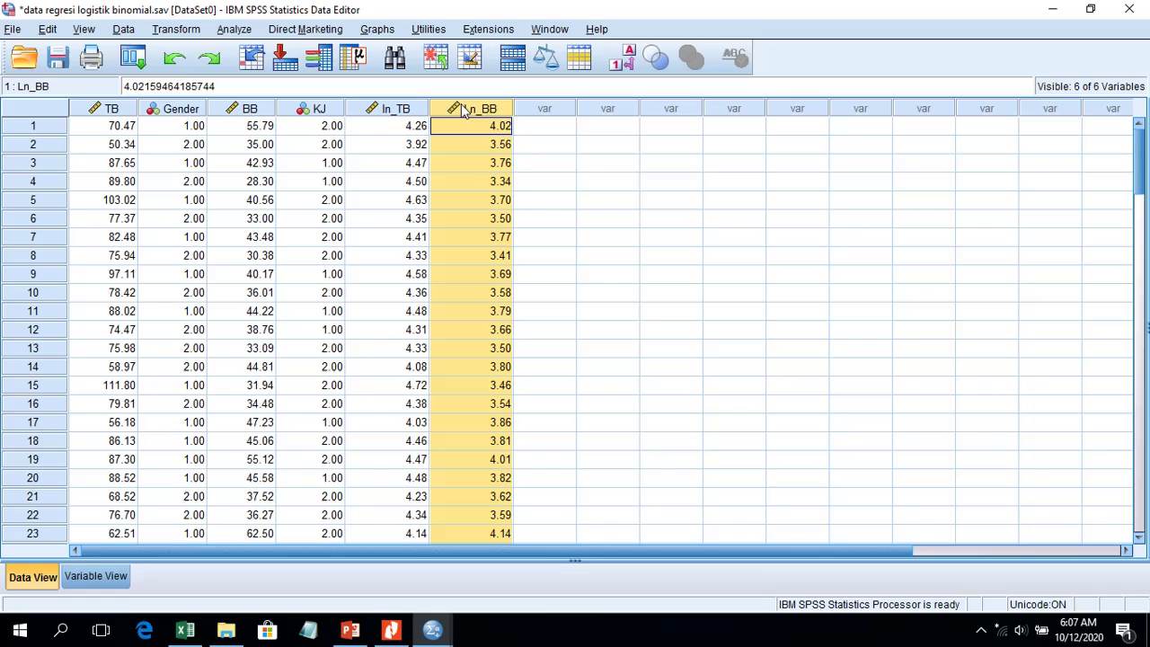
pyautogui.click(411, 112)
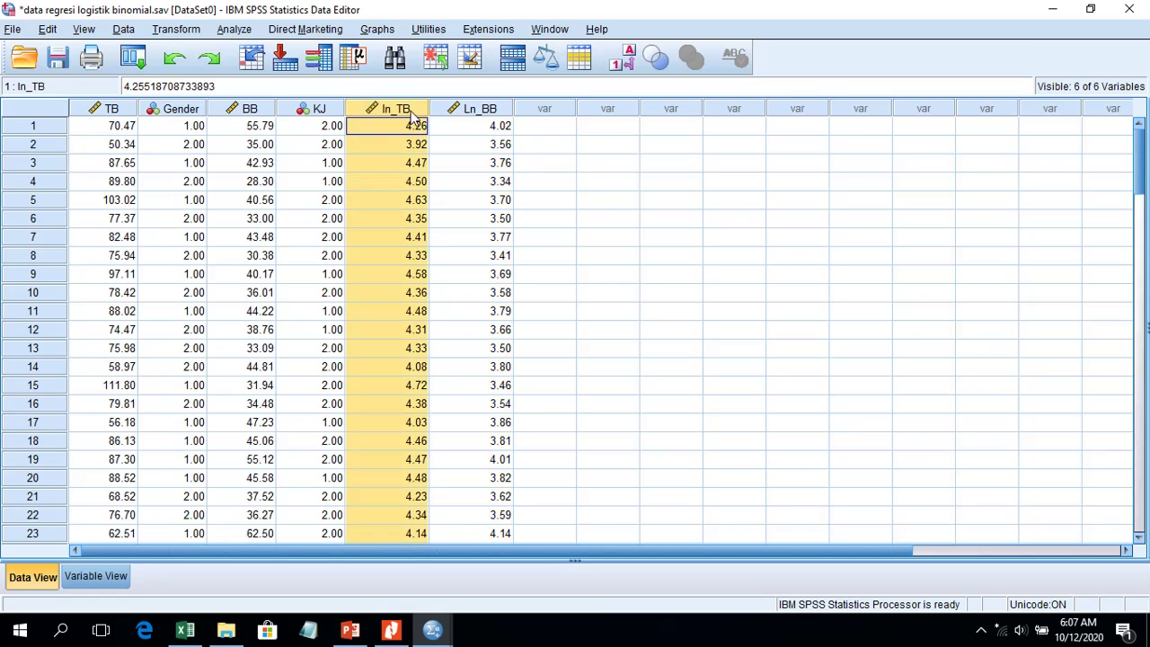
pyautogui.click(488, 113)
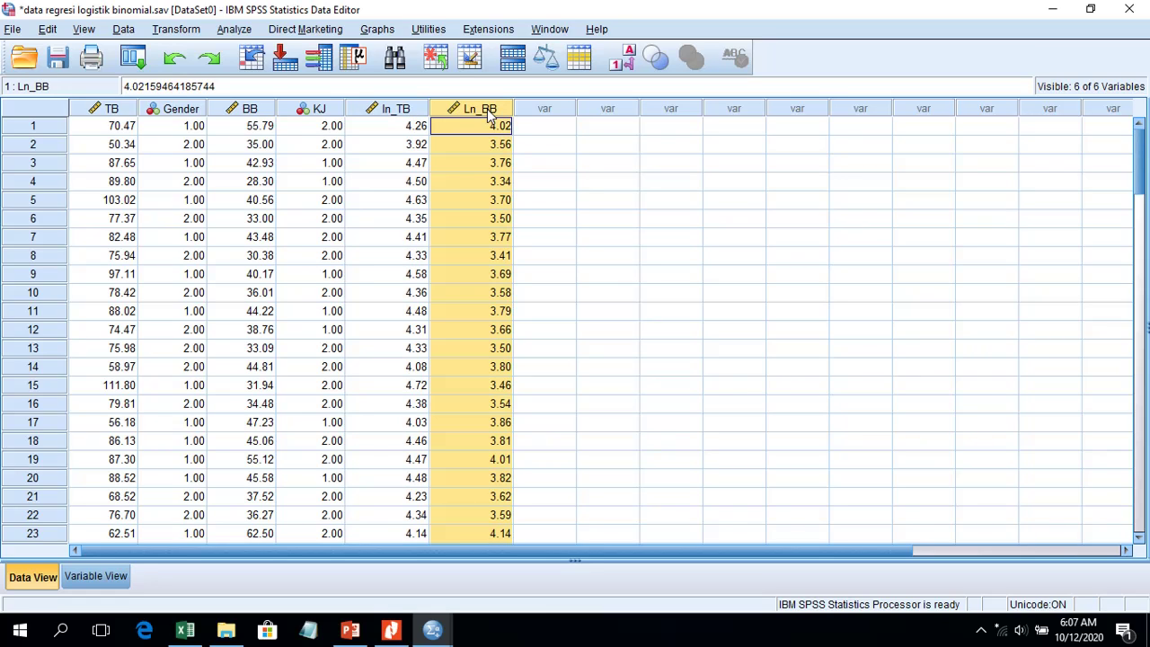
pyautogui.click(423, 107)
pyautogui.click(459, 107)
pyautogui.click(377, 109)
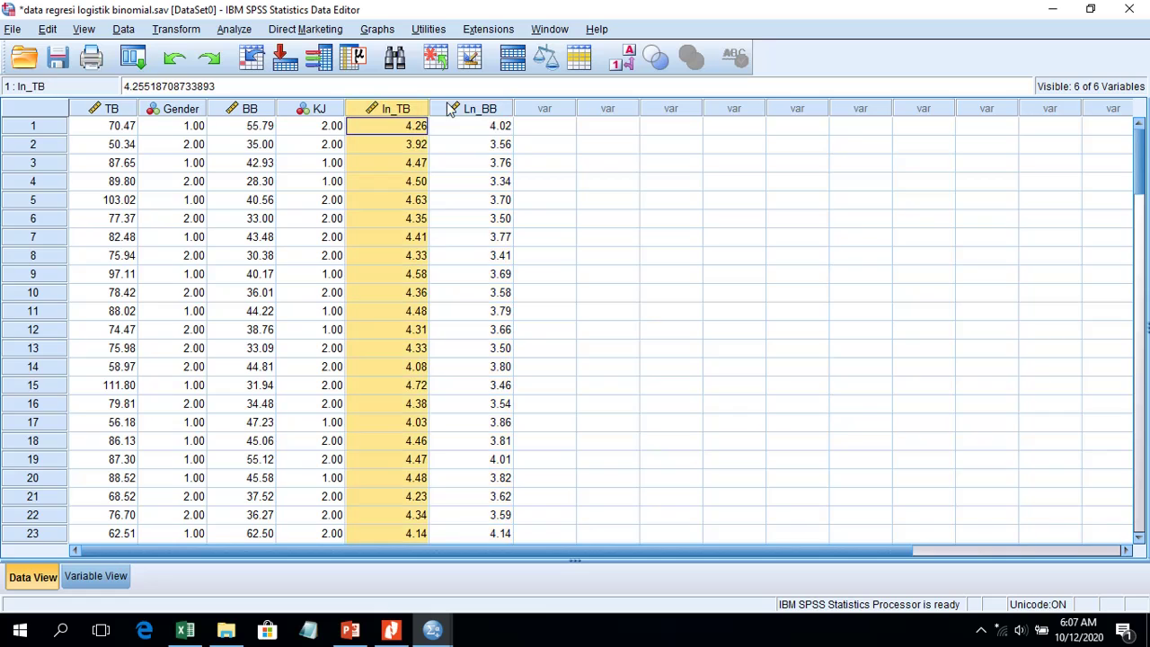
pyautogui.click(460, 109)
pyautogui.click(410, 109)
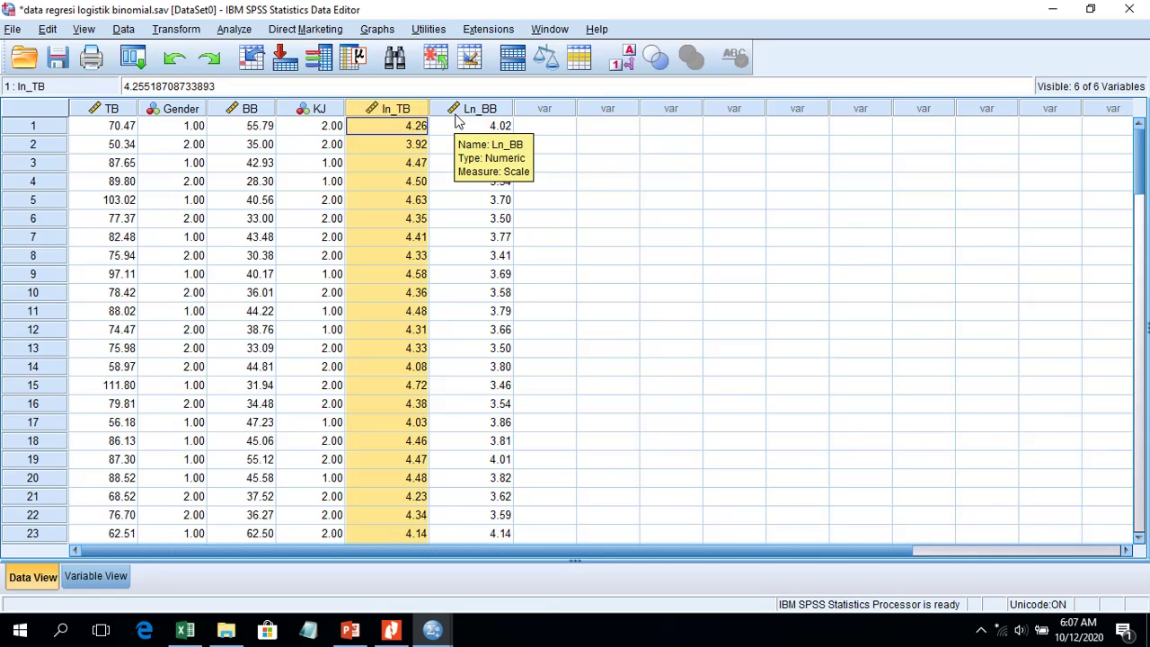
pyautogui.click(182, 108)
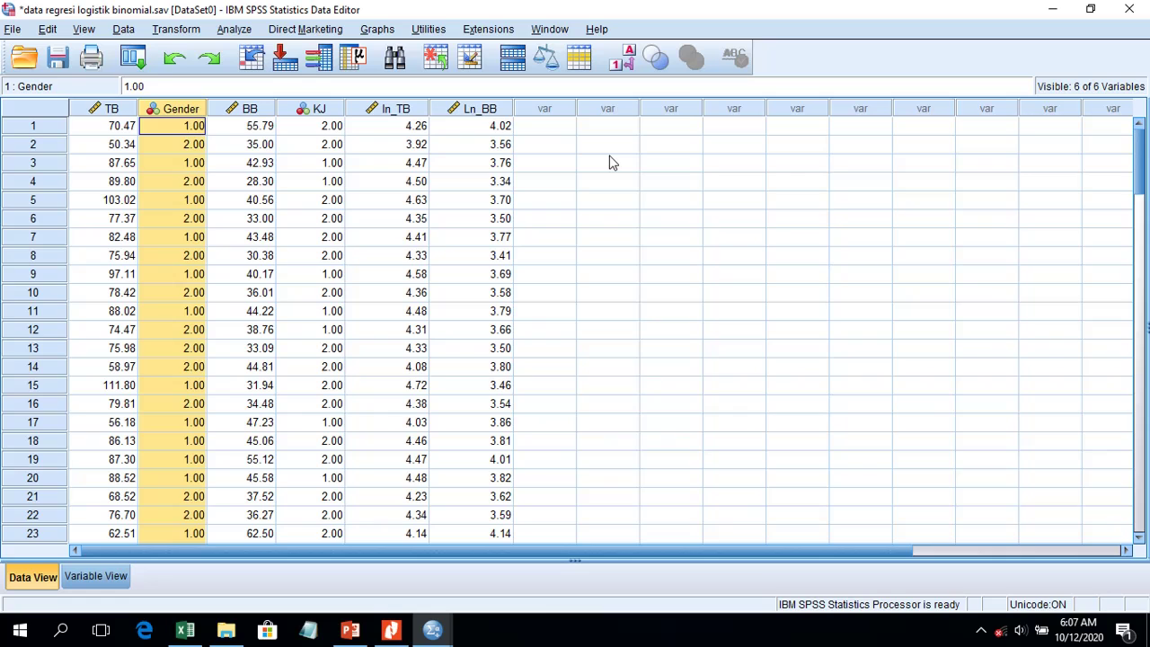
# Start a new binary logistic regression, clear its previous settings and assign Kondisi jantung [KJ] as the dependent variable
pyautogui.click(235, 31)
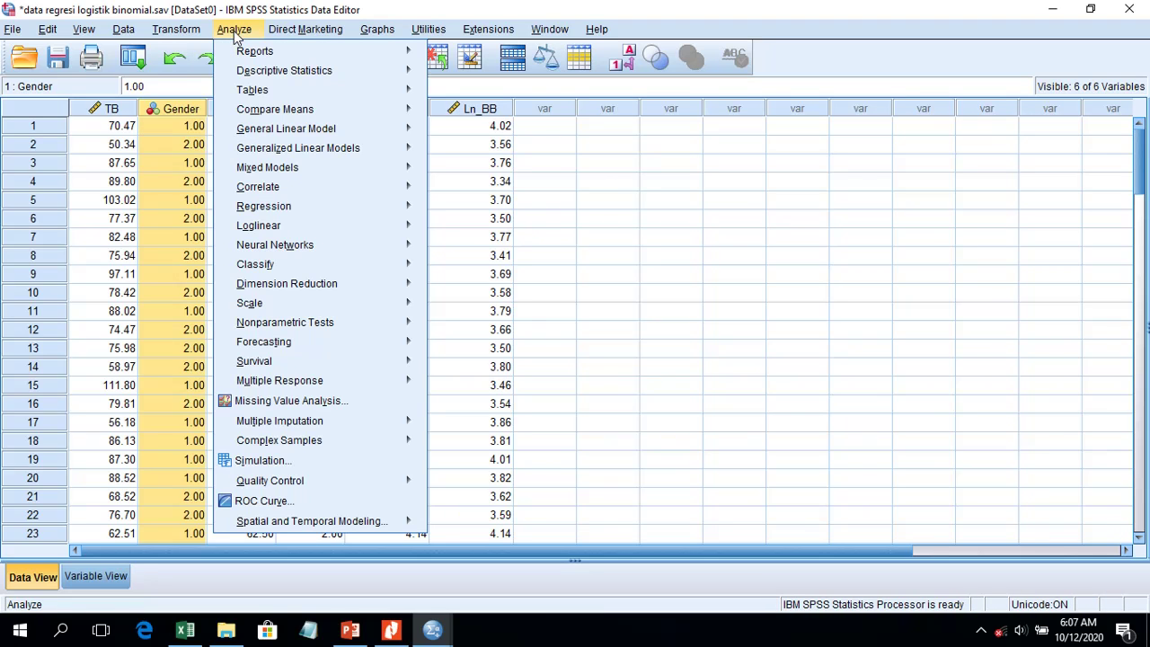
pyautogui.moveTo(365, 210)
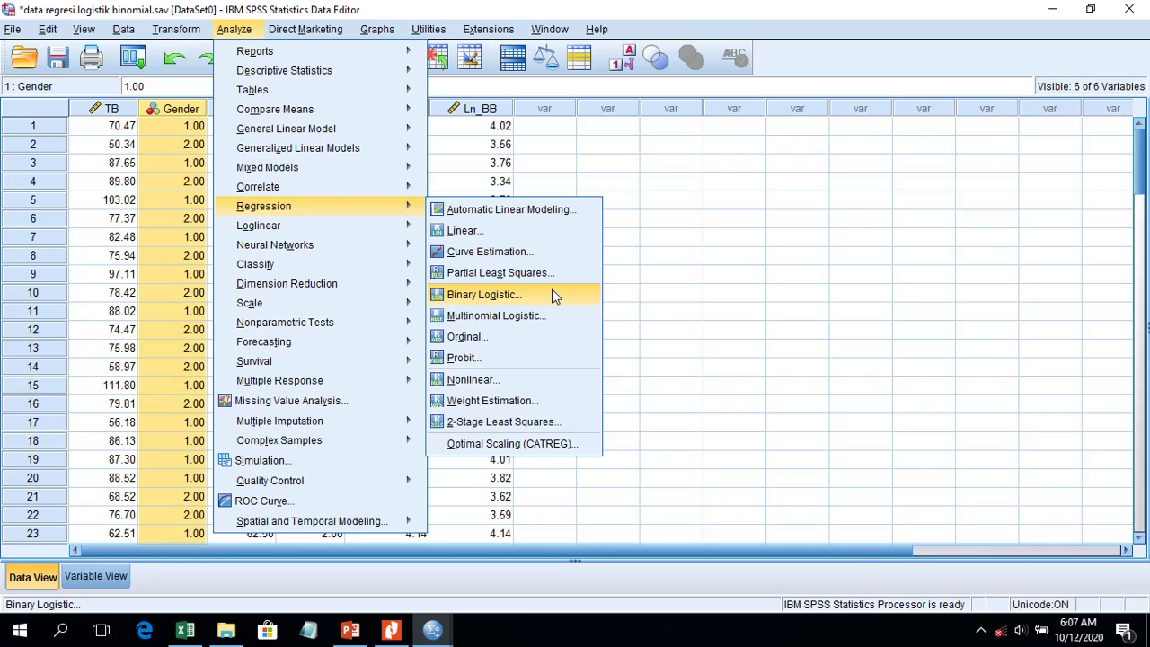
pyautogui.click(485, 294)
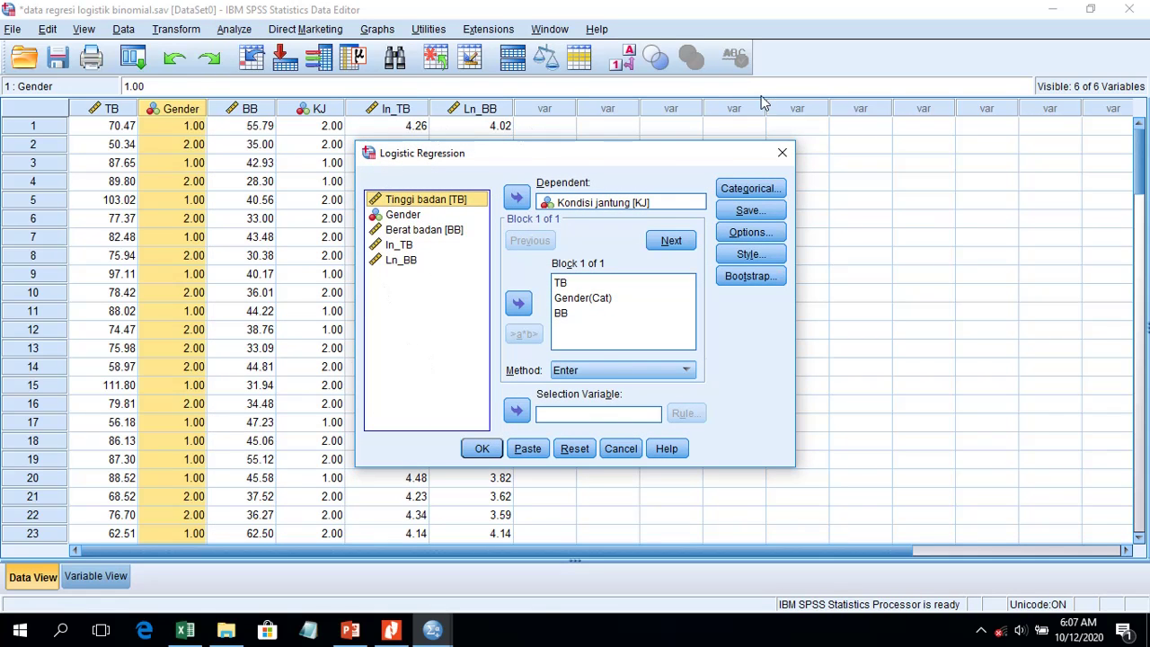
pyautogui.click(575, 449)
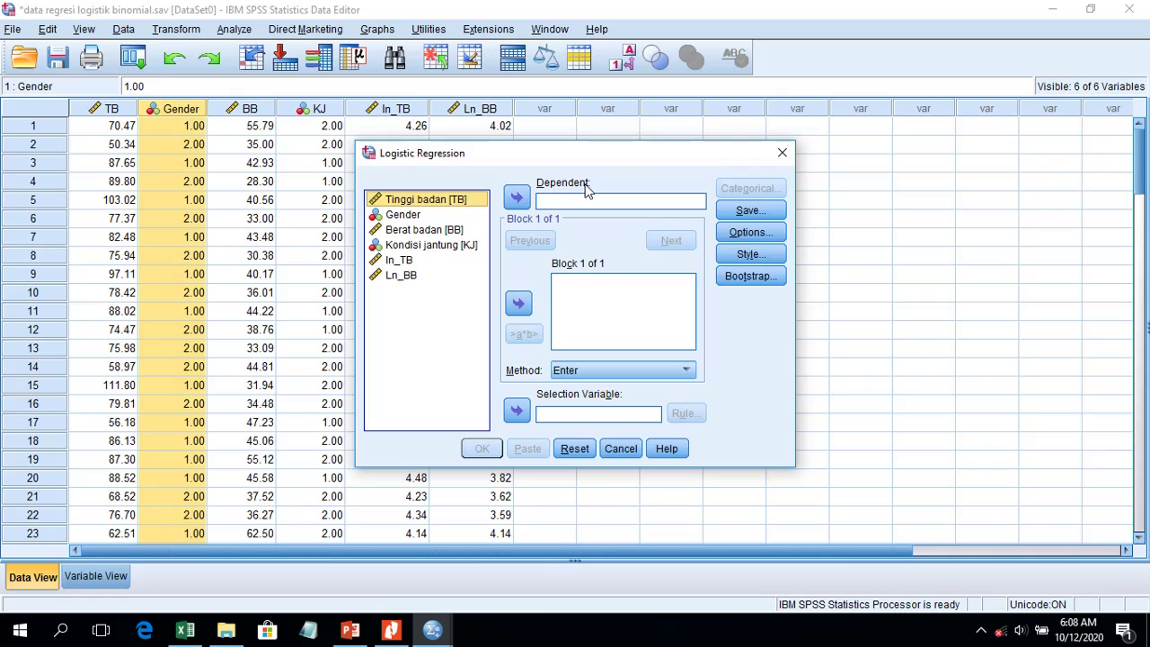
pyautogui.click(459, 245)
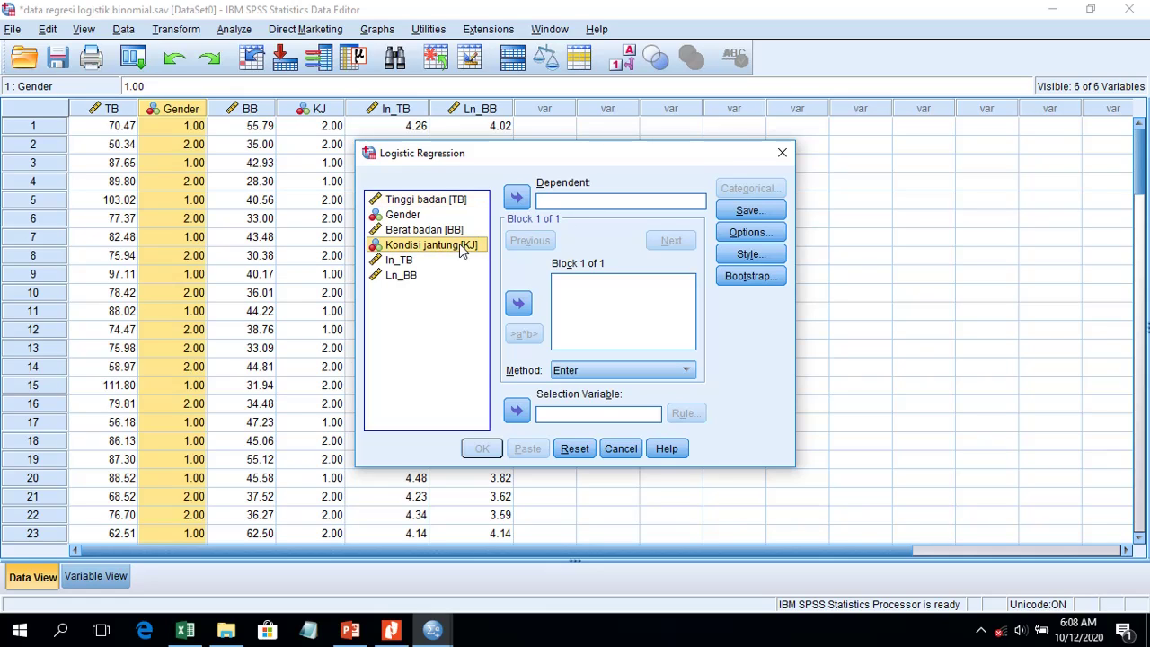
pyautogui.click(518, 201)
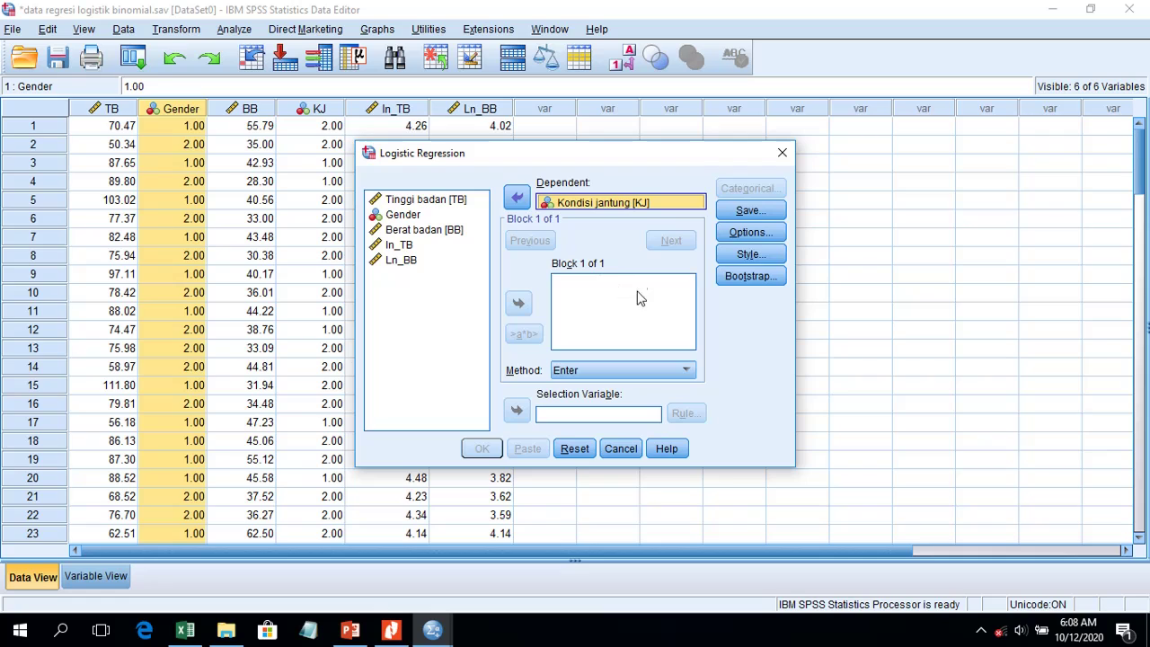
# Add Tinggi badan [TB], Gender and Berat badan [BB] as covariates in Block 1
pyautogui.click(450, 200)
pyautogui.click(518, 303)
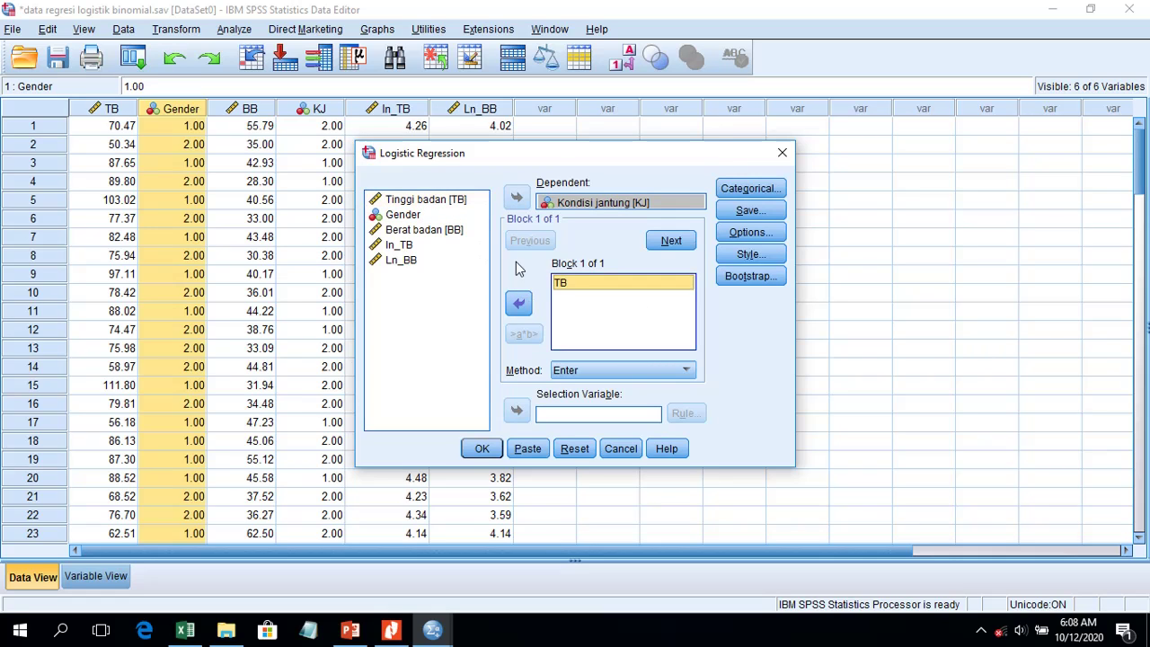
pyautogui.click(430, 217)
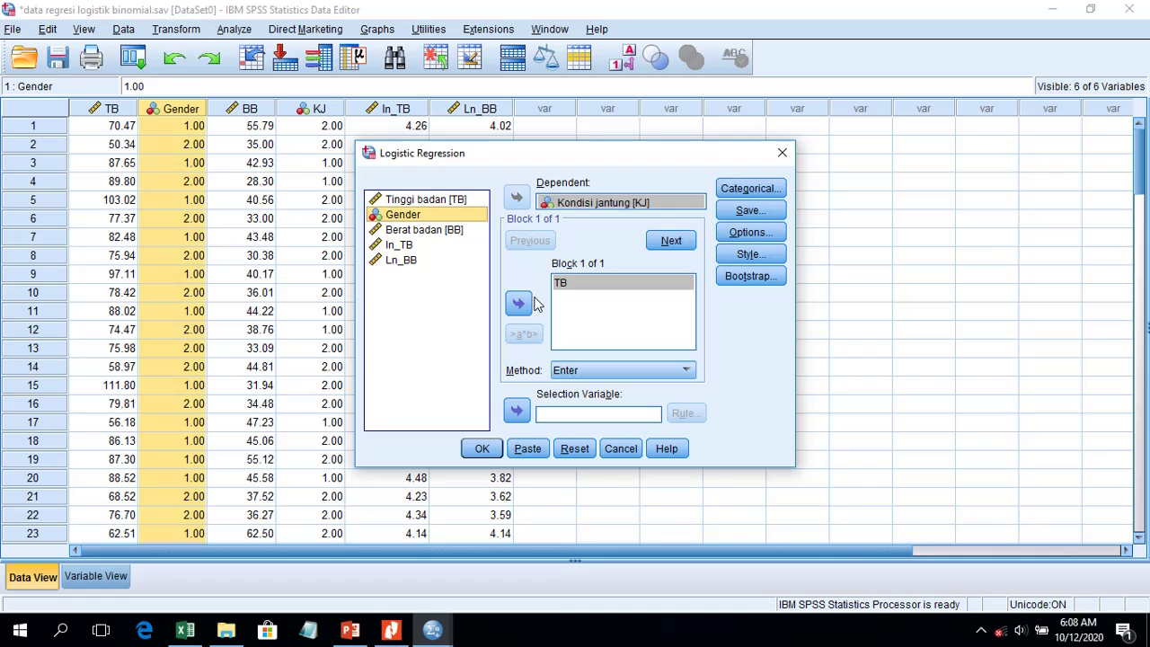
pyautogui.click(518, 303)
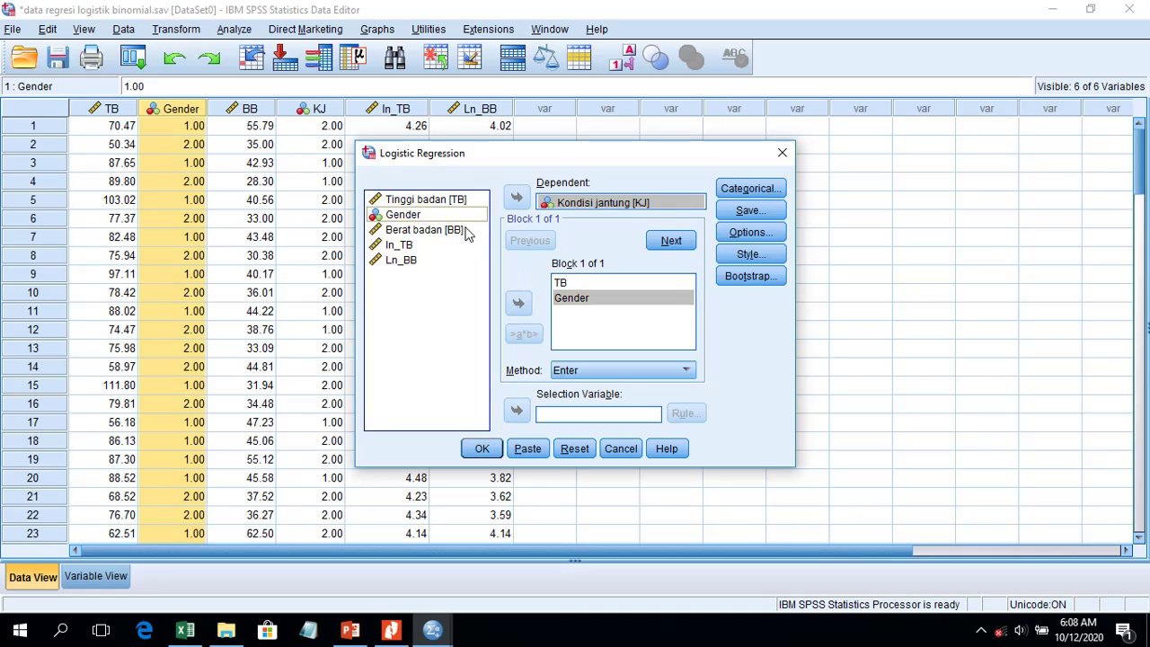
pyautogui.click(466, 231)
pyautogui.click(518, 303)
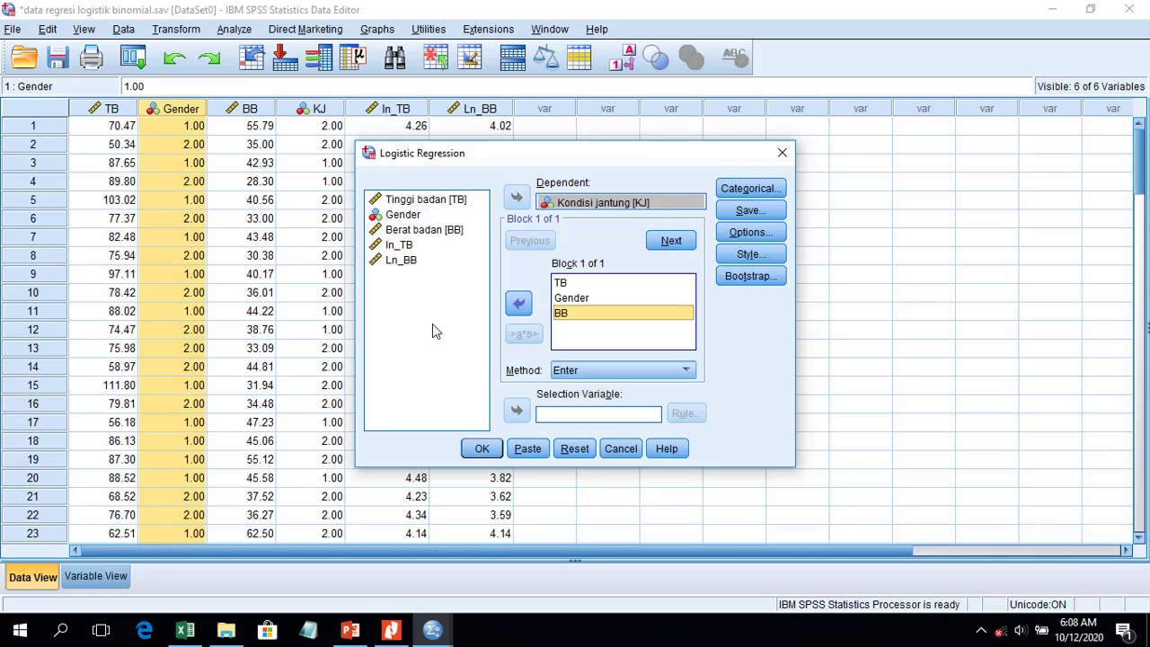
pyautogui.click(433, 250)
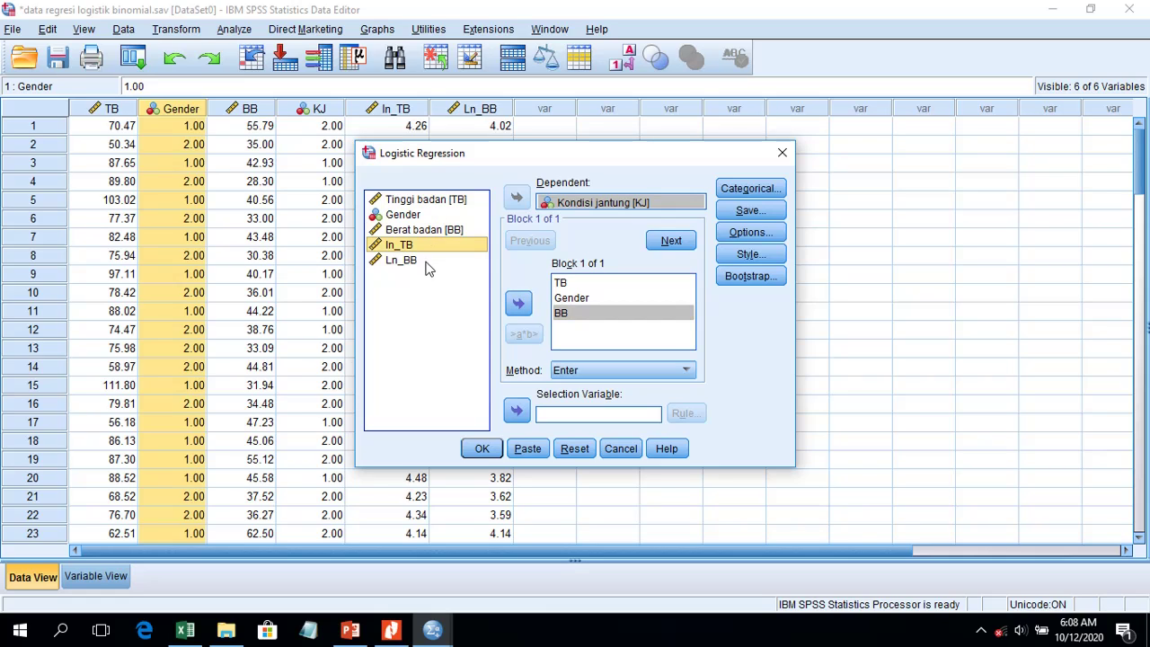
pyautogui.click(426, 258)
pyautogui.click(421, 244)
pyautogui.click(435, 259)
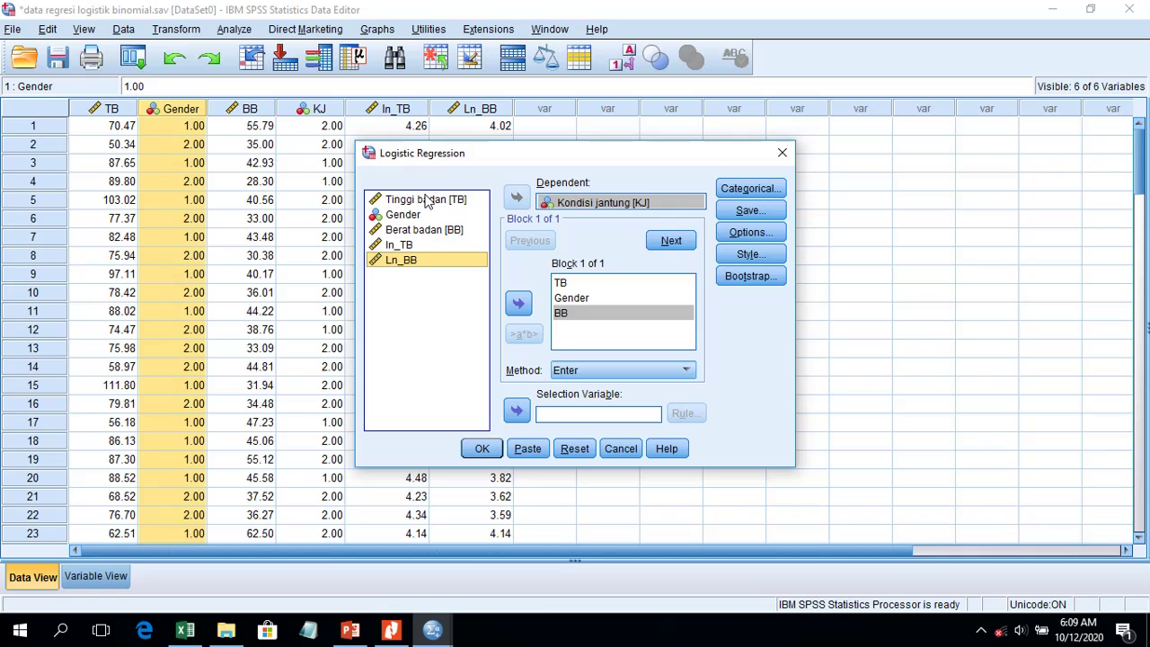
pyautogui.click(428, 246)
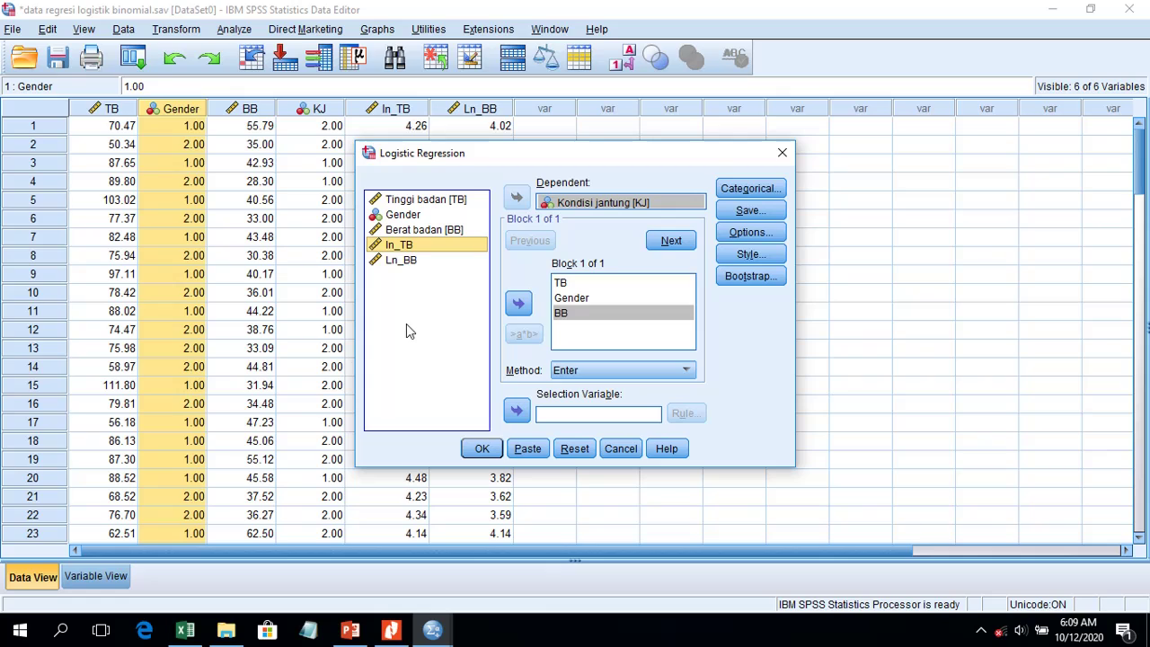
pyautogui.click(437, 200)
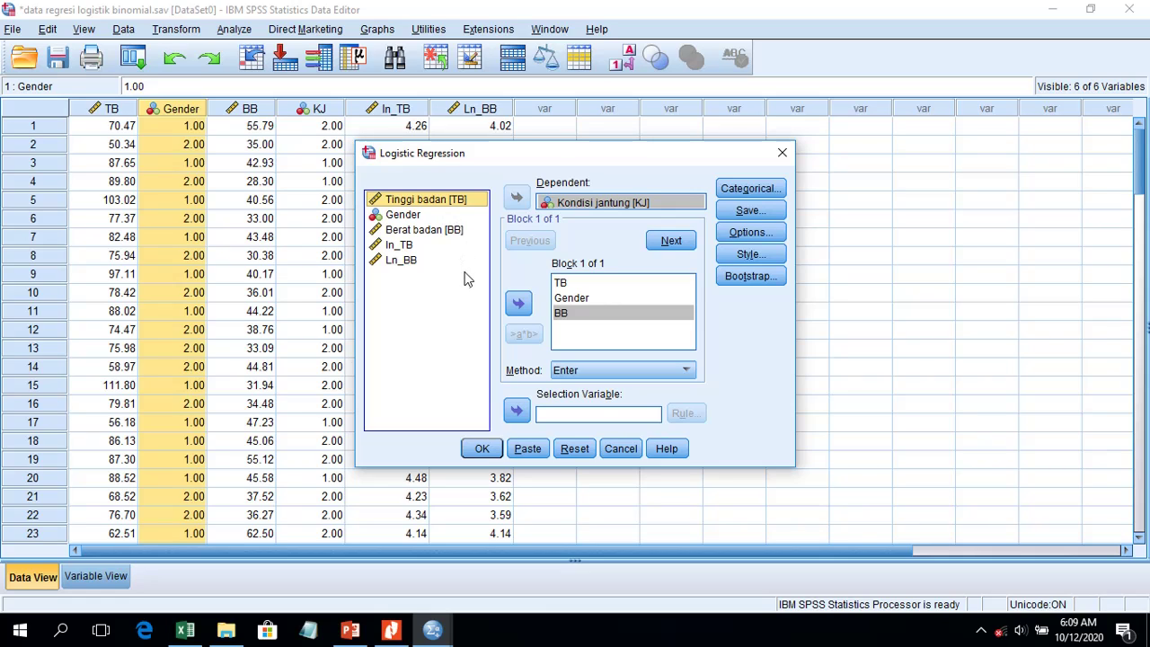
pyautogui.keyDown('shift'); pyautogui.click(410, 252); pyautogui.keyUp('shift')
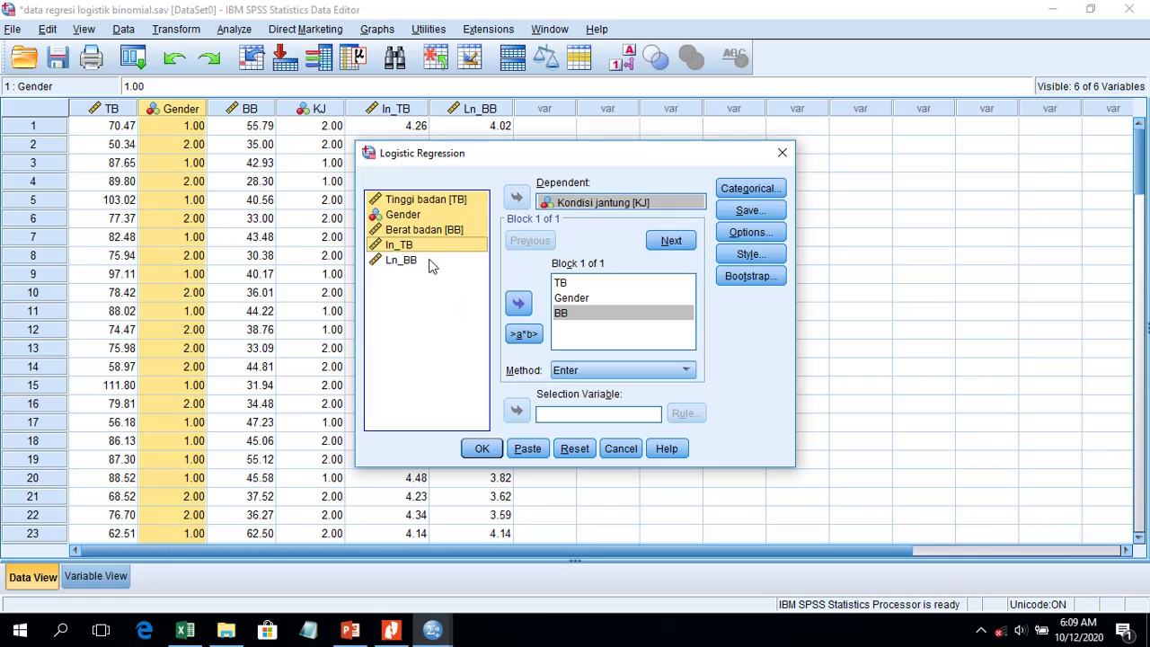
pyautogui.click(429, 326)
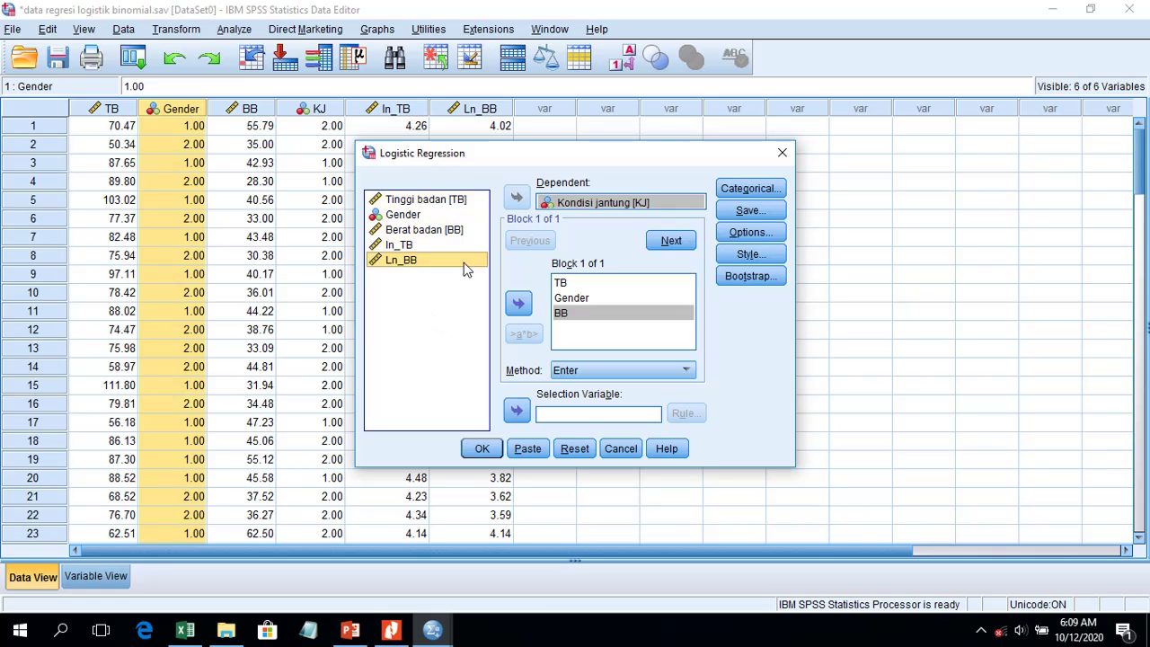
# Add the interaction of Tinggi badan [TB] and ln_TB as a covariate term in Block 1
pyautogui.click(463, 201)
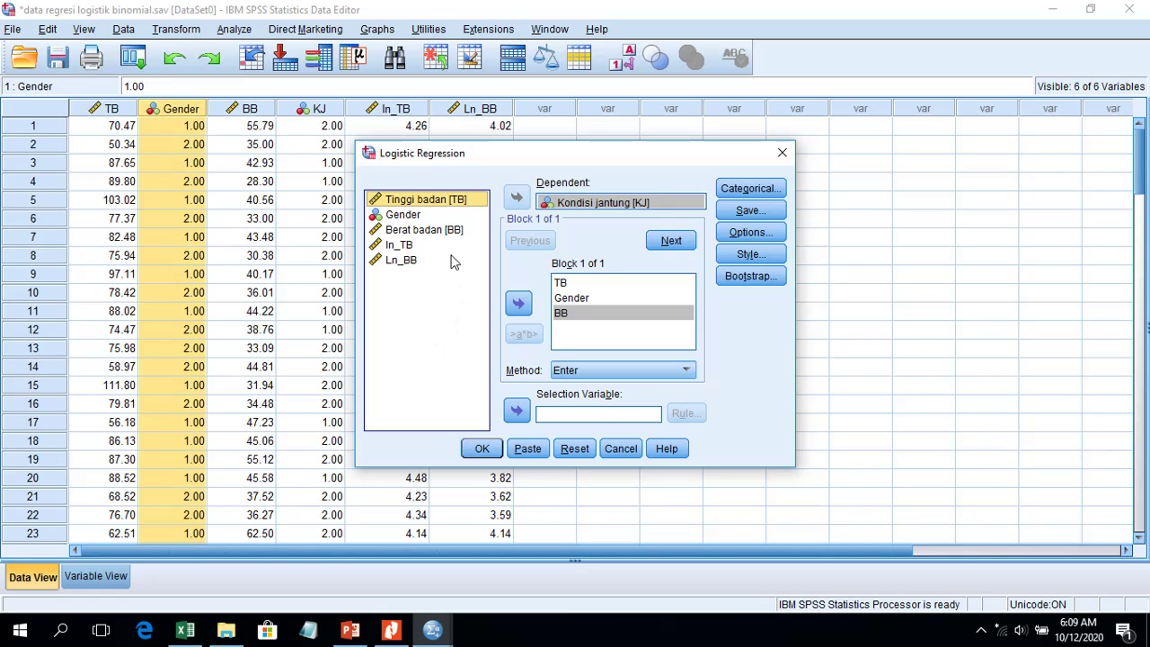
pyautogui.click(407, 249)
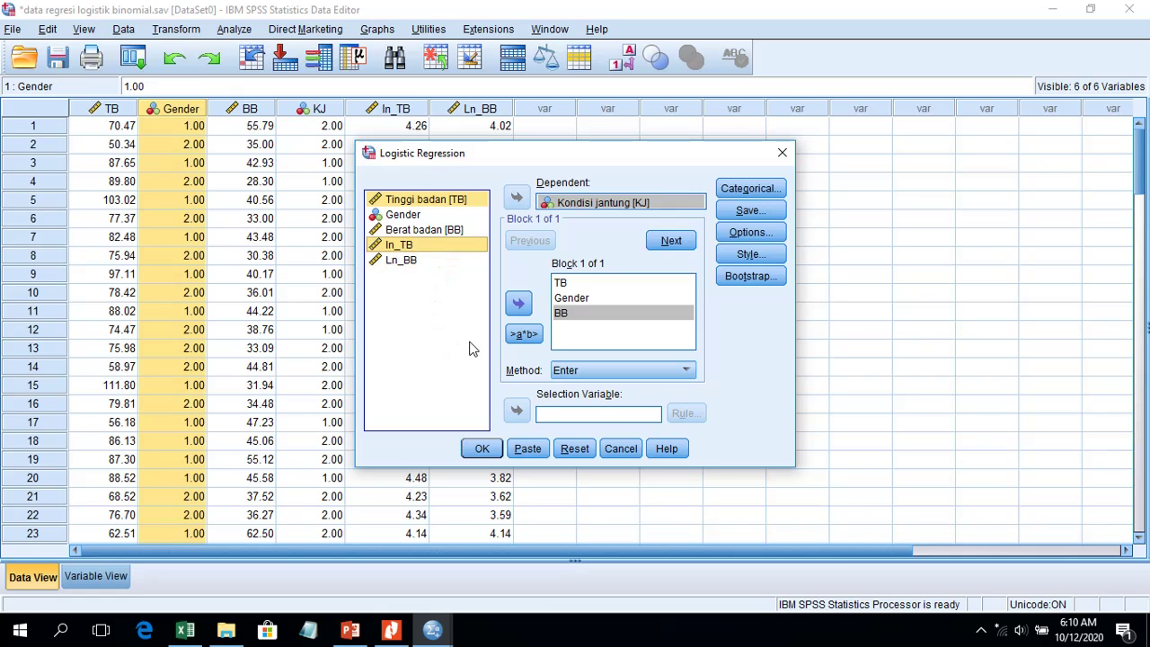
pyautogui.click(525, 336)
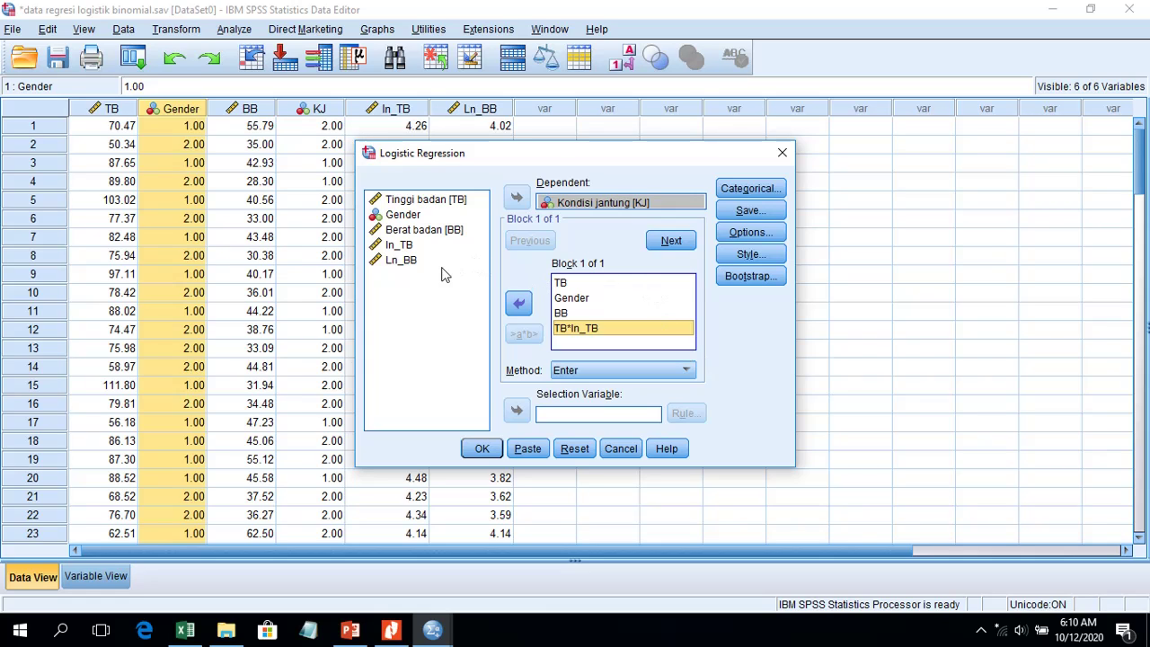
# Add the interaction of Berat badan [BB] and Ln_BB as a covariate term in Block 1
pyautogui.click(454, 203)
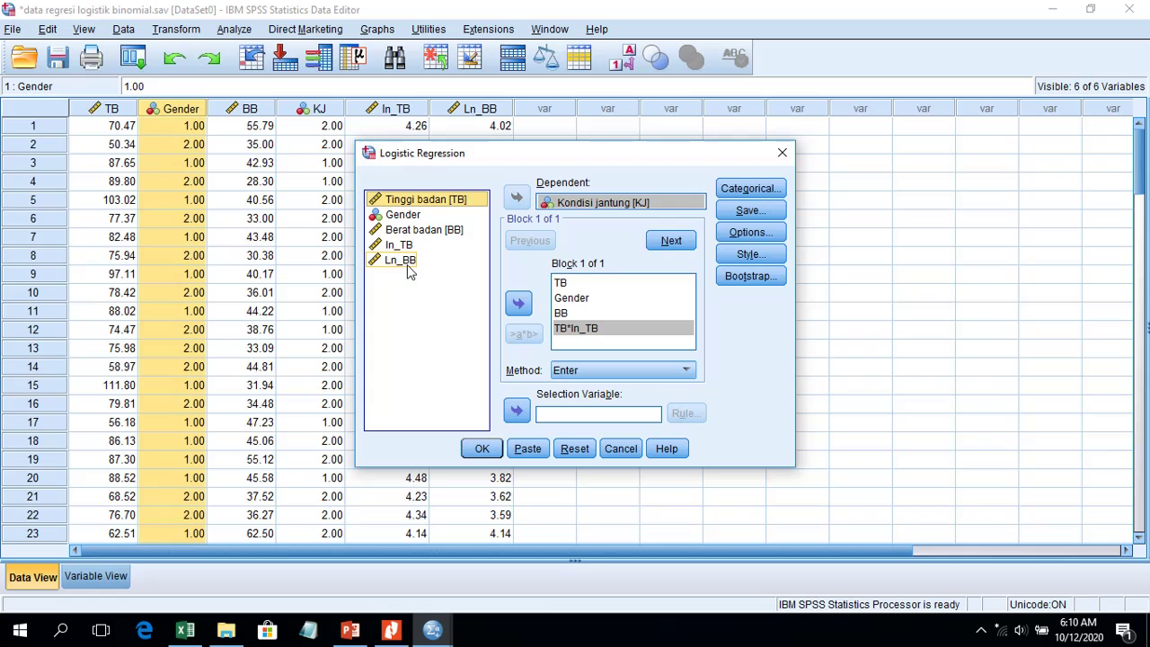
pyautogui.click(456, 231)
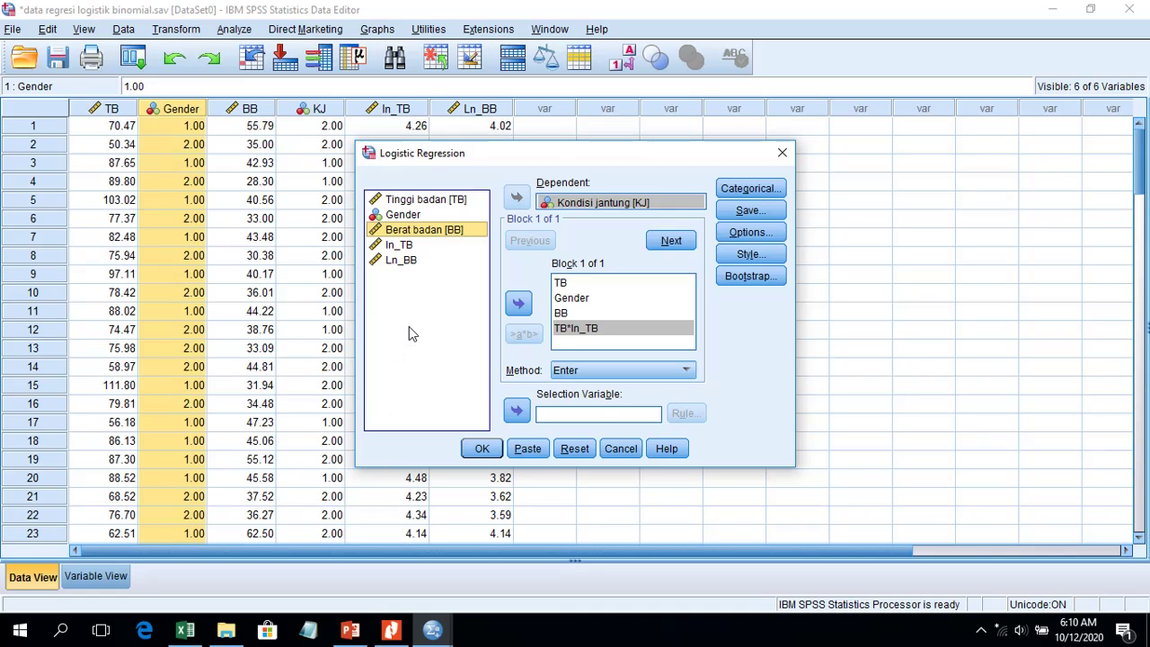
pyautogui.keyDown('ctrl'); pyautogui.click(414, 260); pyautogui.keyUp('ctrl')
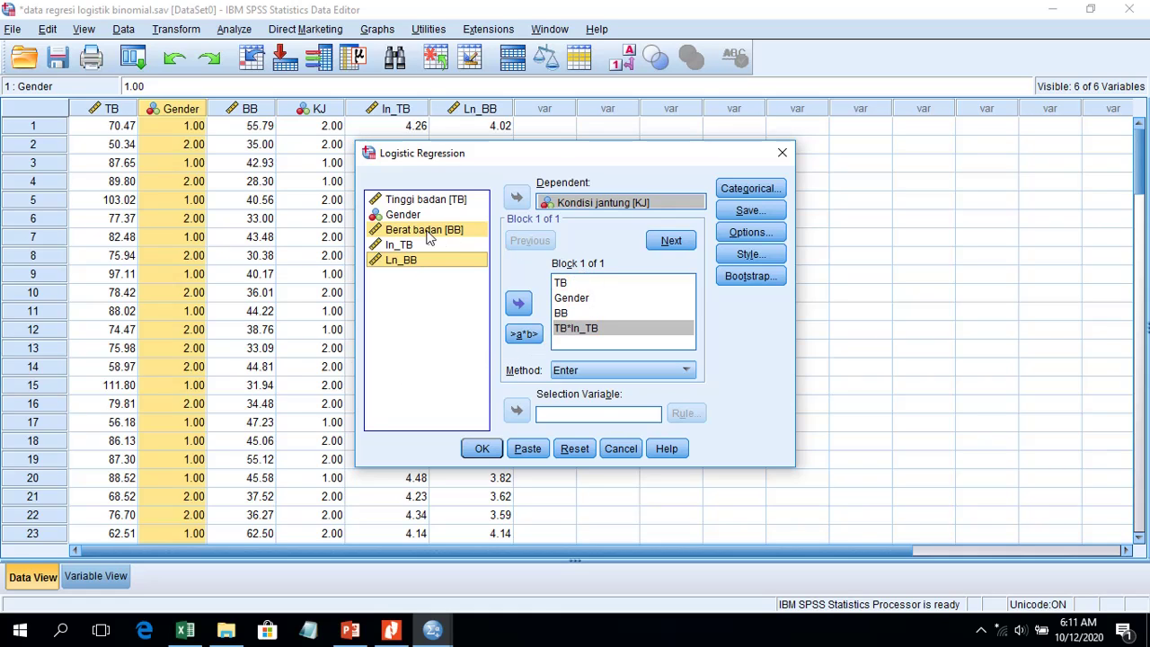
pyautogui.click(524, 335)
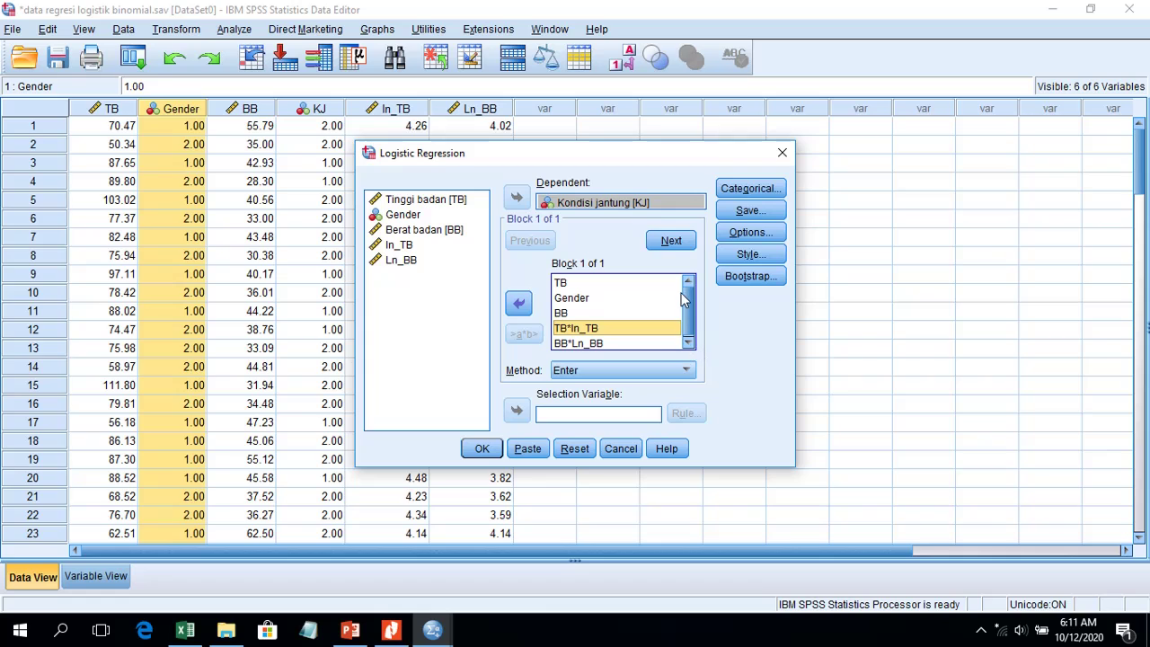
# Review the main-effect and interaction terms in Block 1, and run the logistic regression with the Enter method
pyautogui.scroll(-1, 681, 293)
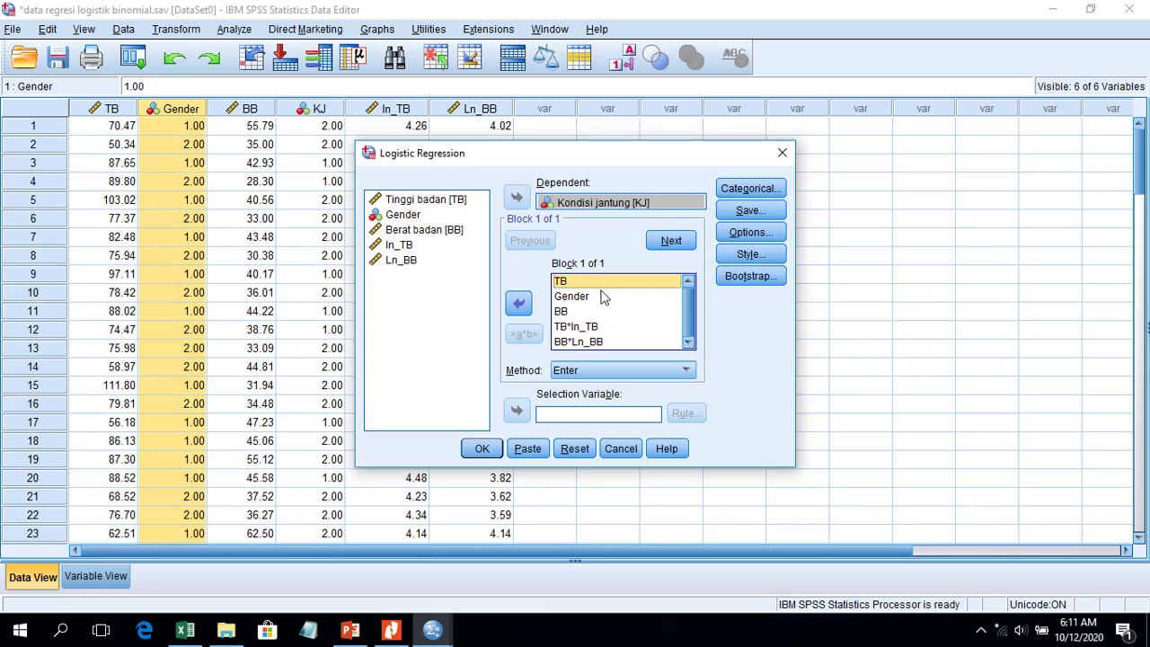
pyautogui.click(587, 299)
pyautogui.click(587, 312)
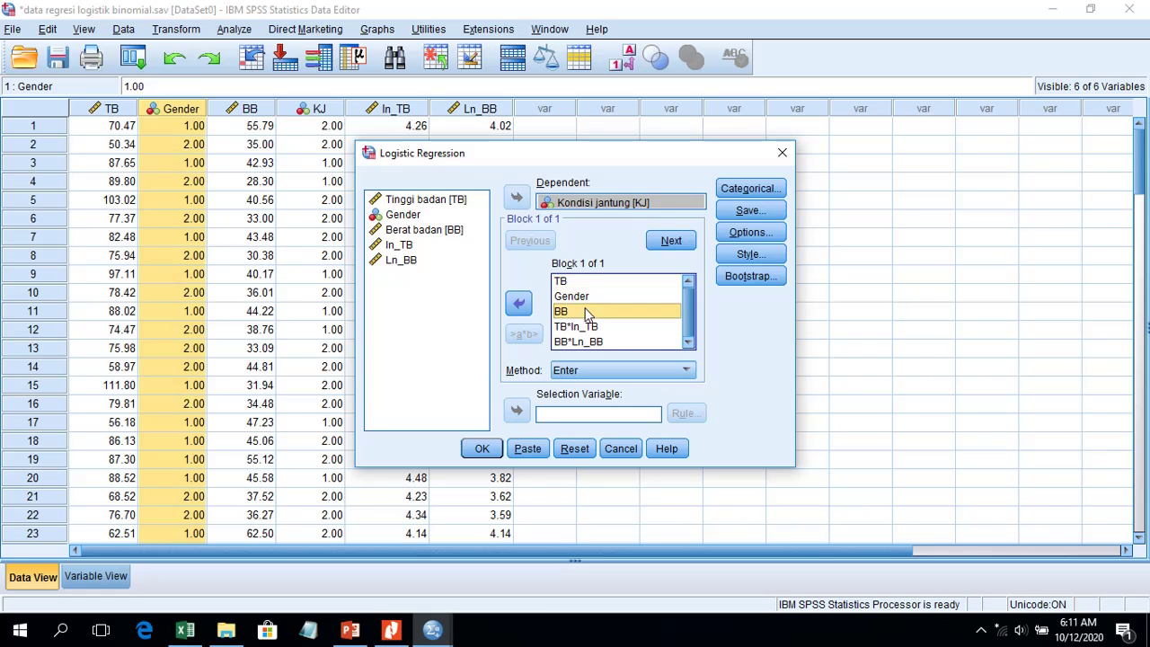
pyautogui.click(587, 288)
pyautogui.click(608, 326)
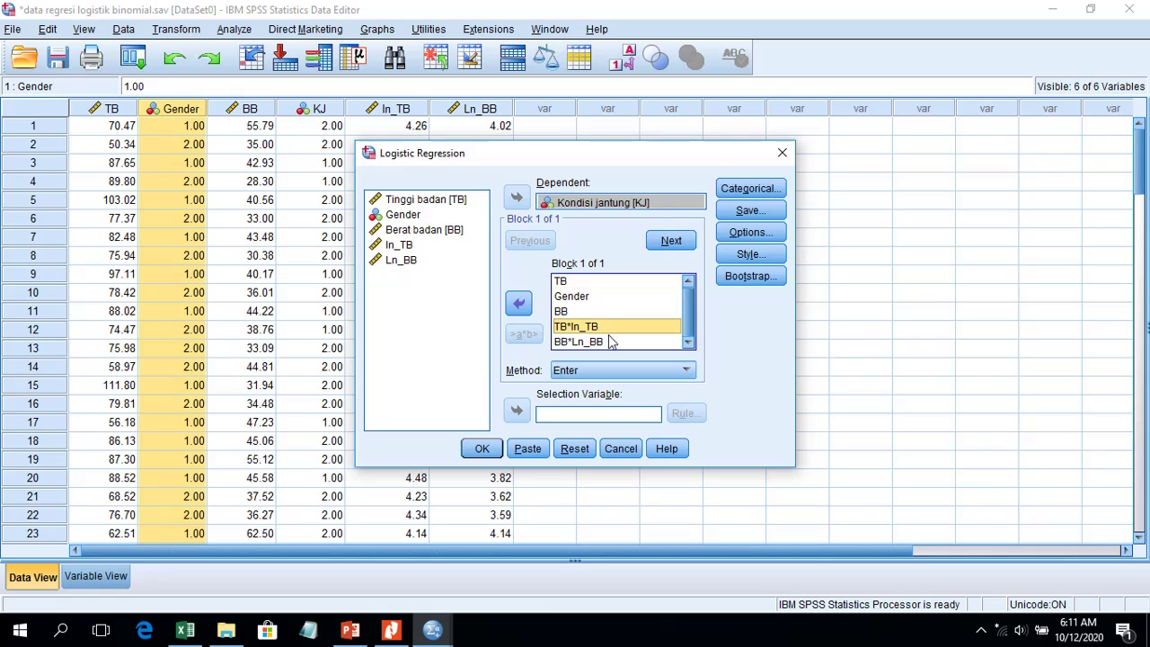
pyautogui.click(616, 339)
pyautogui.click(649, 328)
pyautogui.click(480, 449)
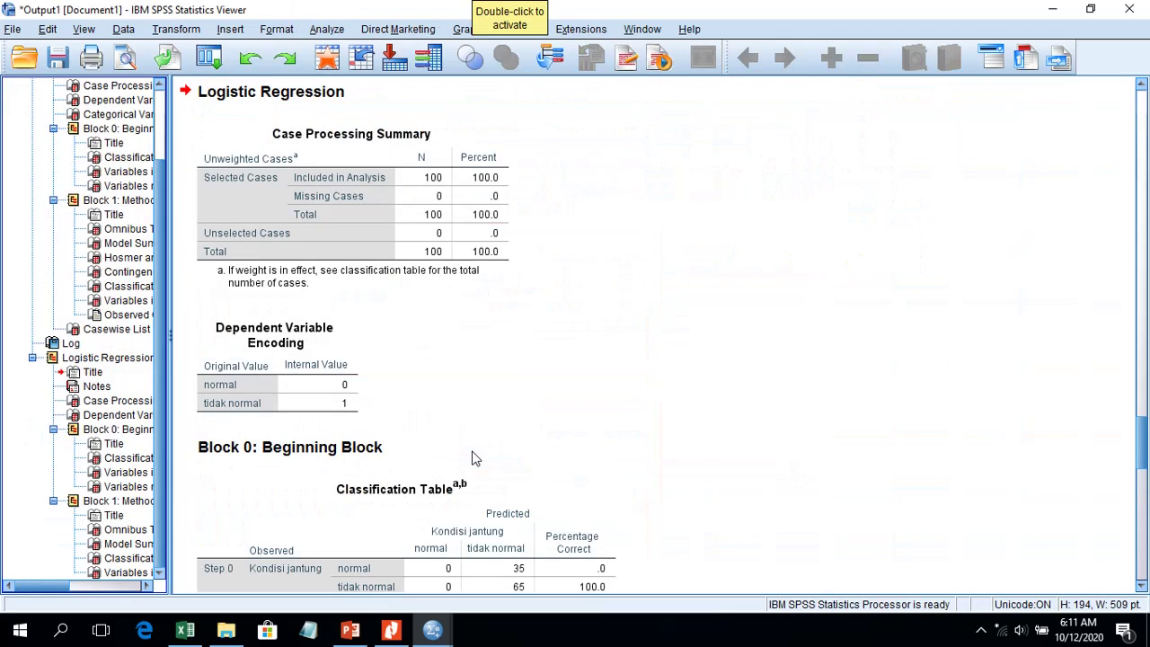
# Examine the new regression's Block 1 Variables in the Equation table for the significance of the TB and BB interaction terms
pyautogui.scroll(-10, 401, 301)
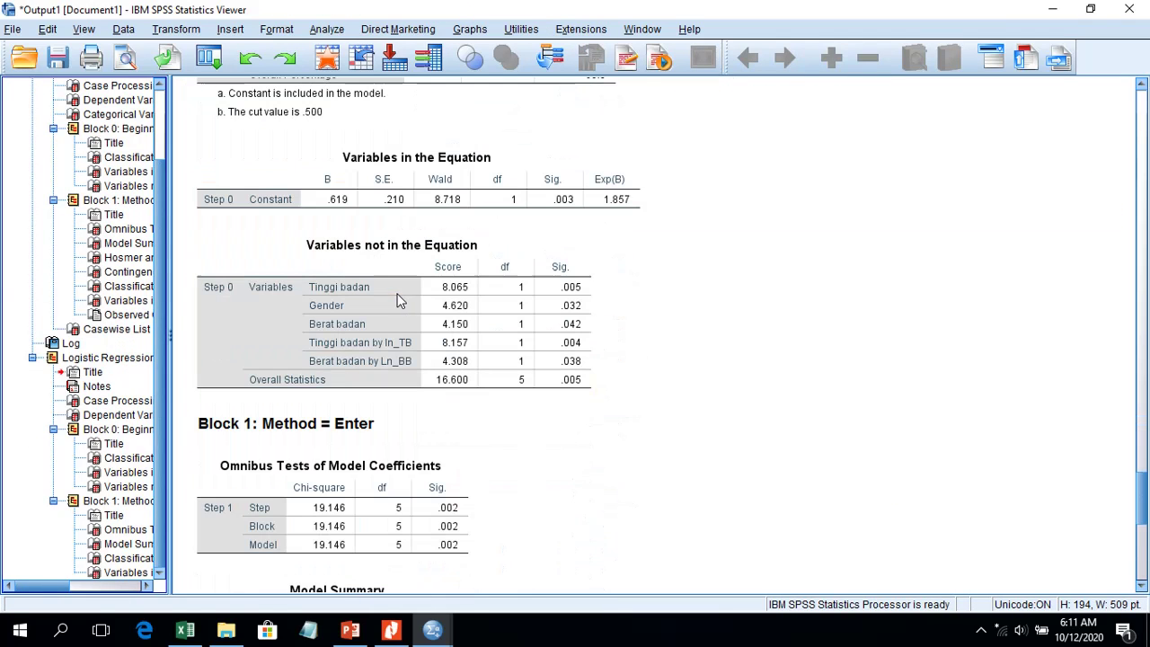
pyautogui.click(135, 572)
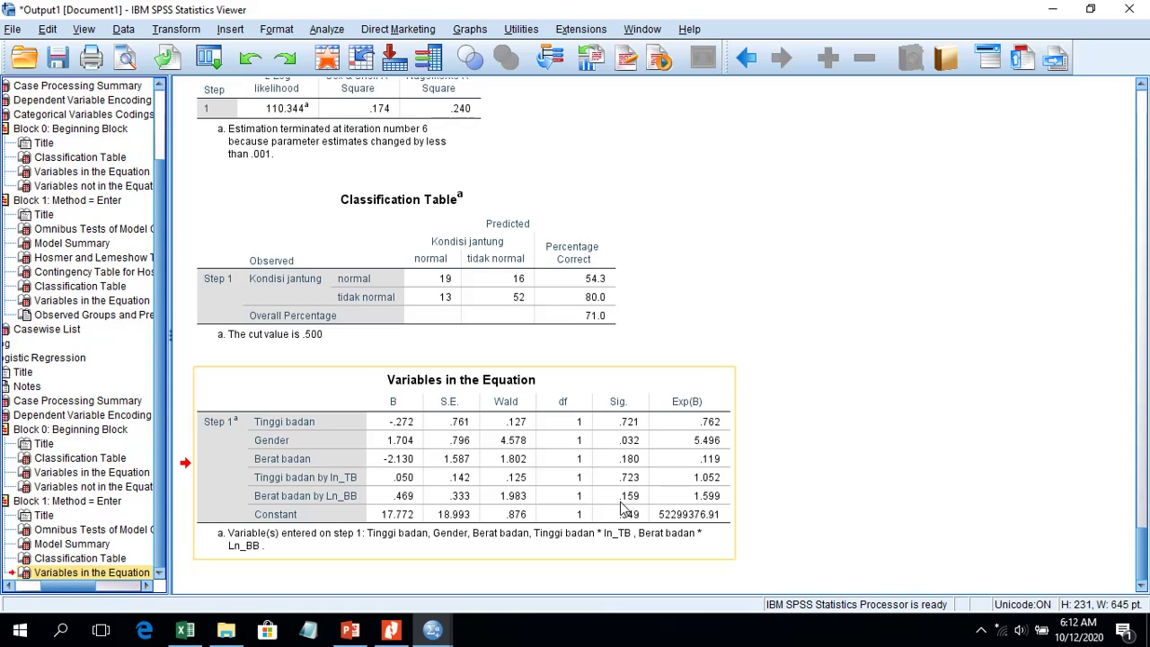
pyautogui.click(629, 341)
pyautogui.click(683, 315)
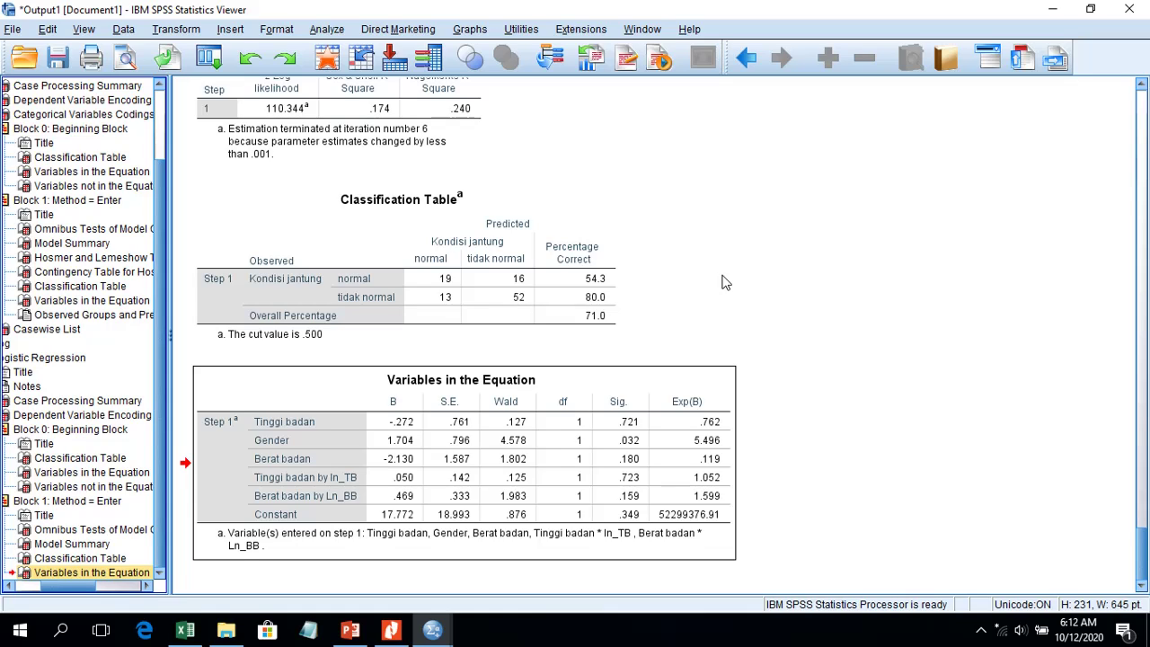
# Start a linear regression and assign Kondisi jantung [KJ] as its dependent variable
pyautogui.click(327, 36)
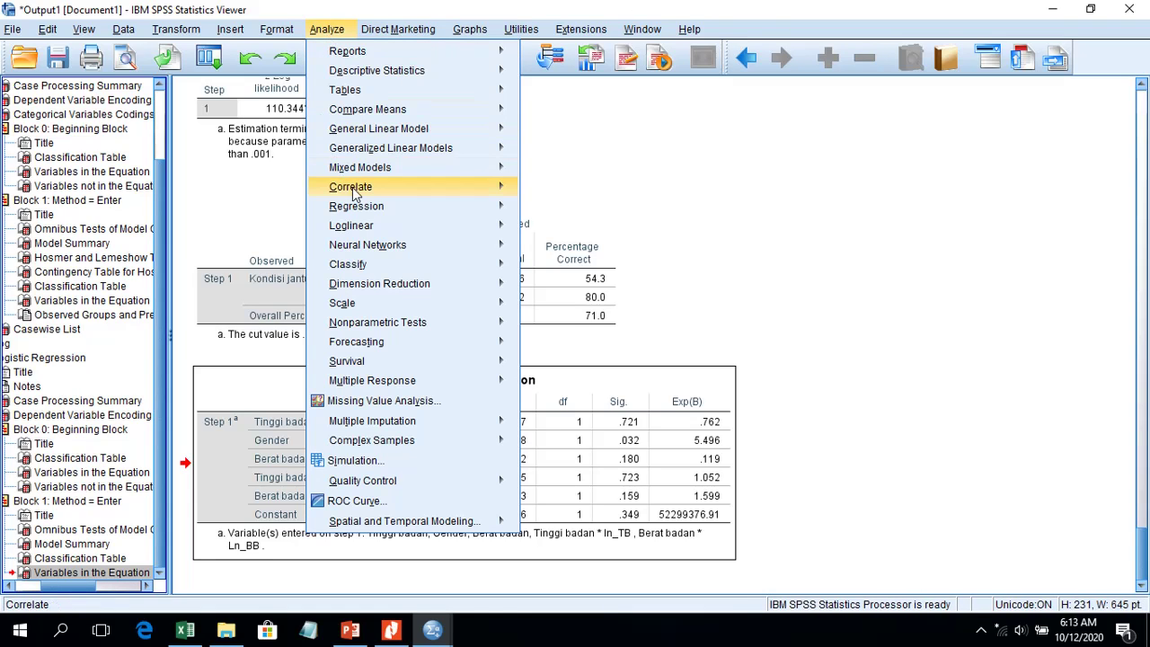
pyautogui.moveTo(373, 212)
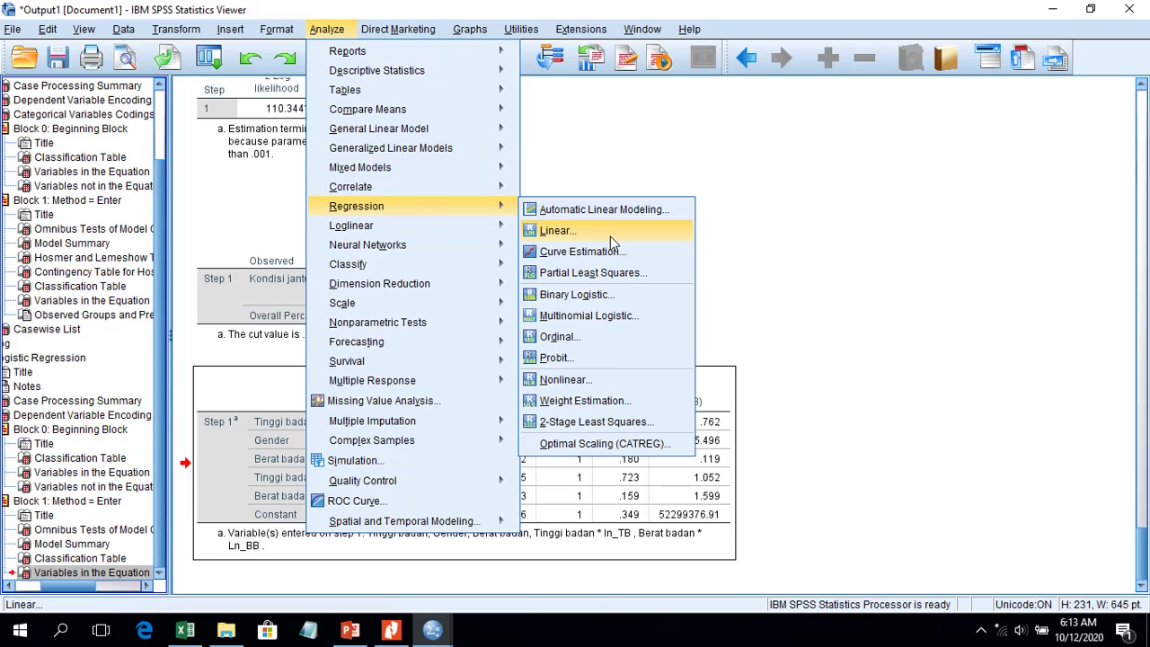
pyautogui.click(610, 237)
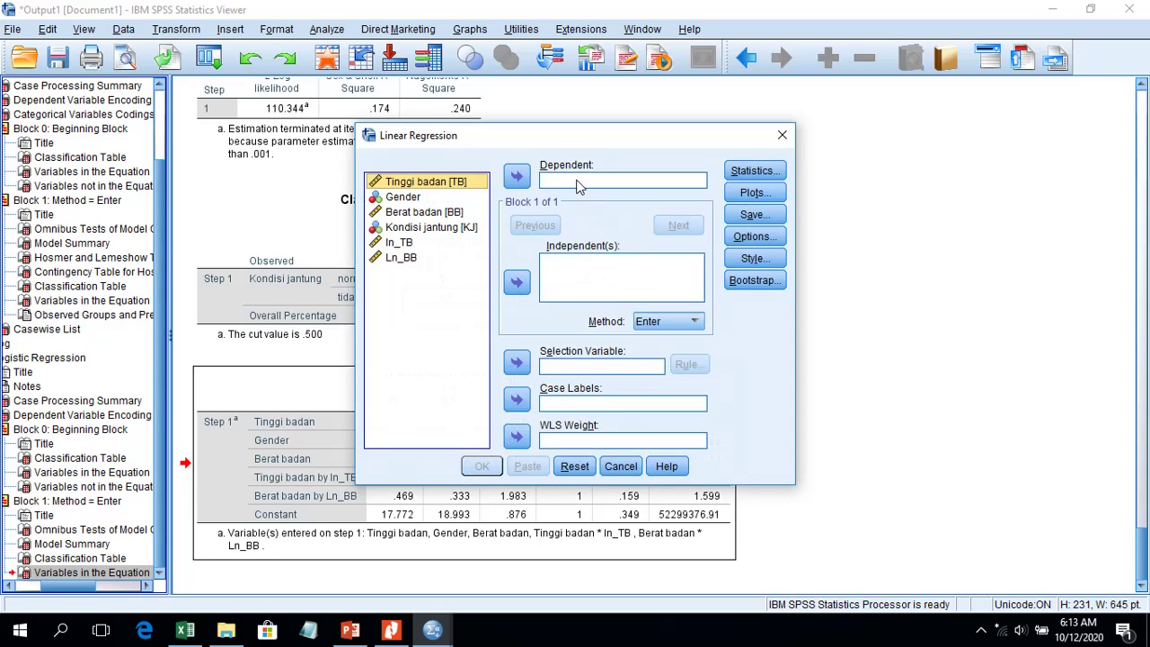
pyautogui.click(465, 227)
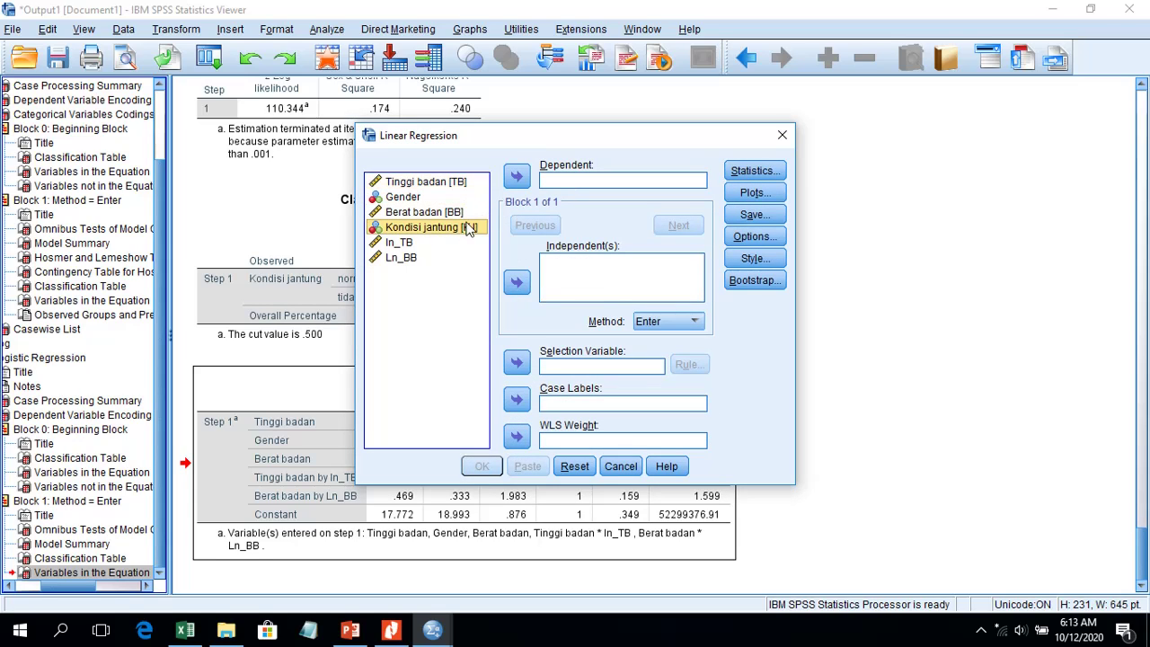
pyautogui.click(517, 176)
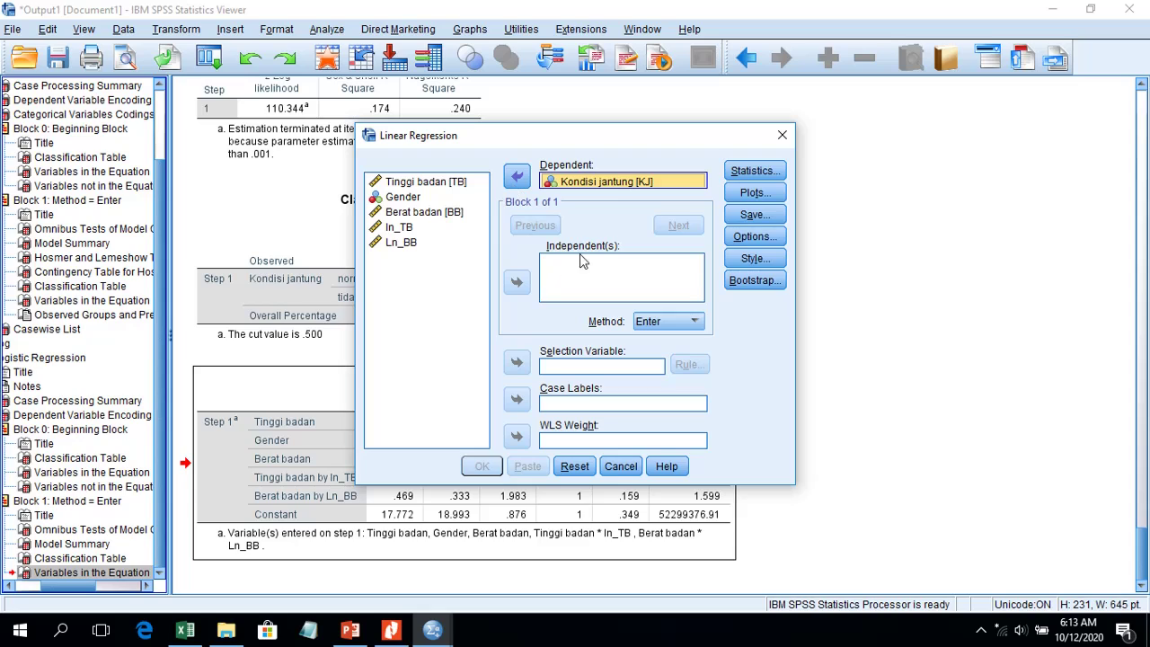
# Add Tinggi badan [TB], Gender and Berat badan [BB] as the independent variables of the linear regression
pyautogui.click(455, 183)
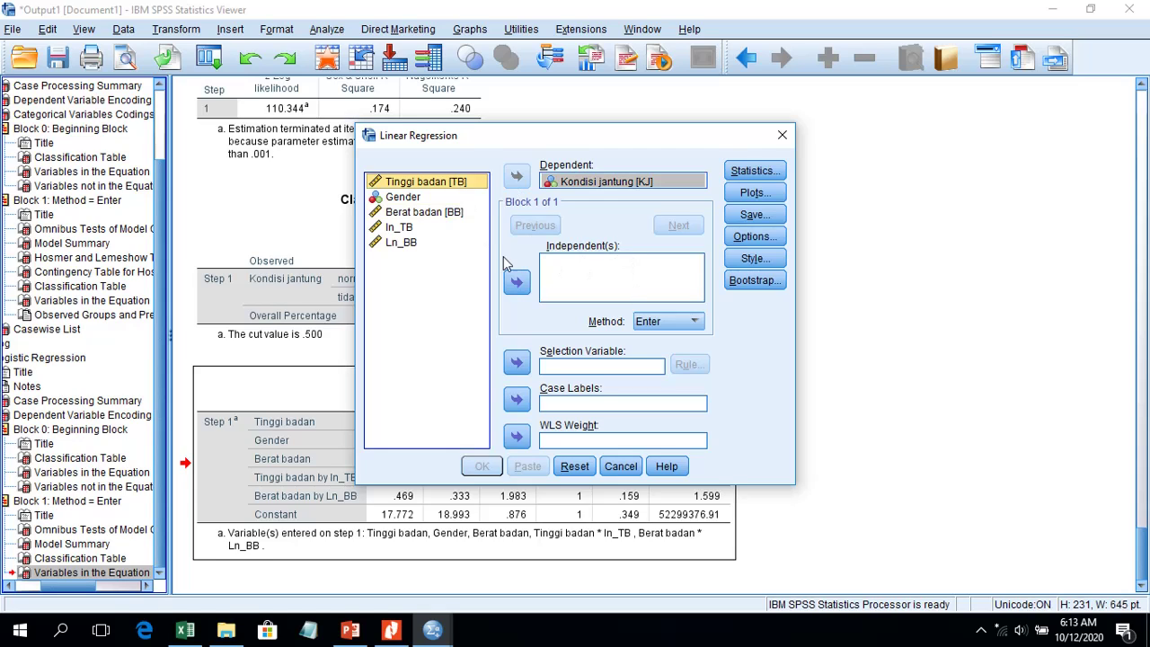
pyautogui.click(516, 282)
pyautogui.click(429, 198)
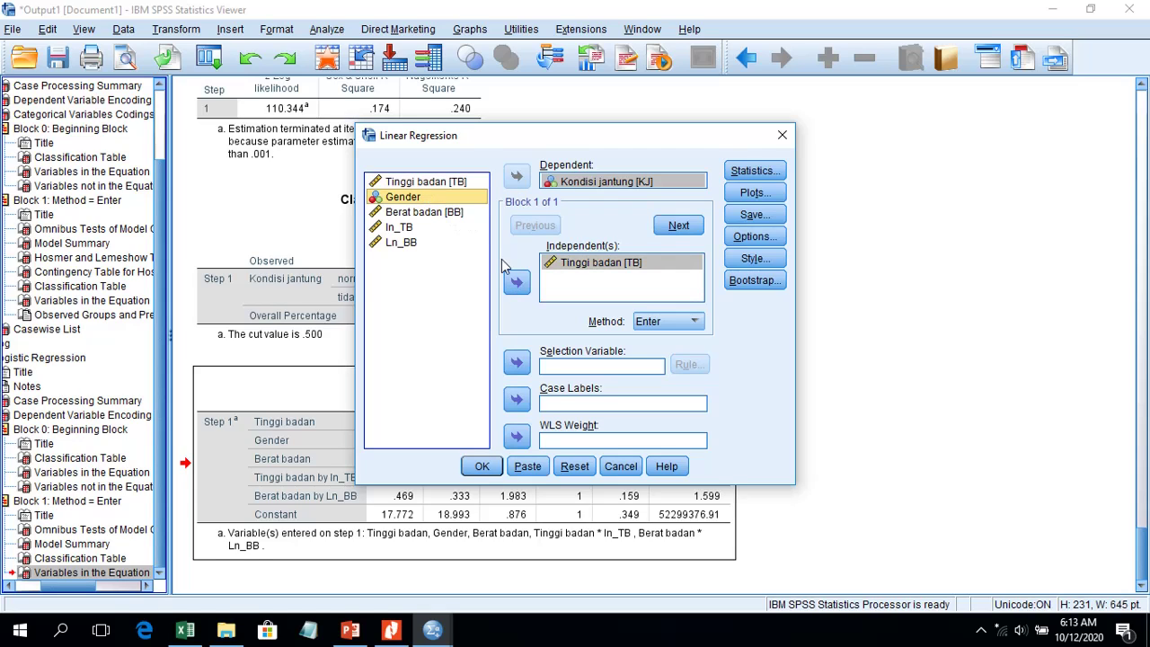
pyautogui.click(517, 282)
pyautogui.click(472, 213)
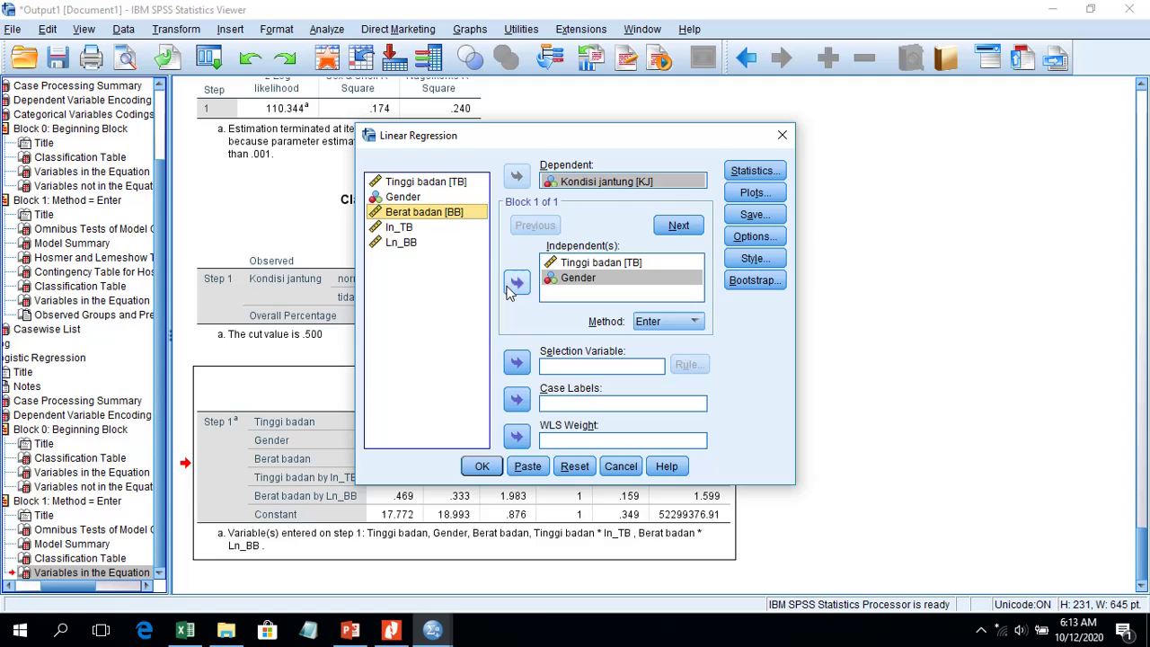
pyautogui.click(518, 283)
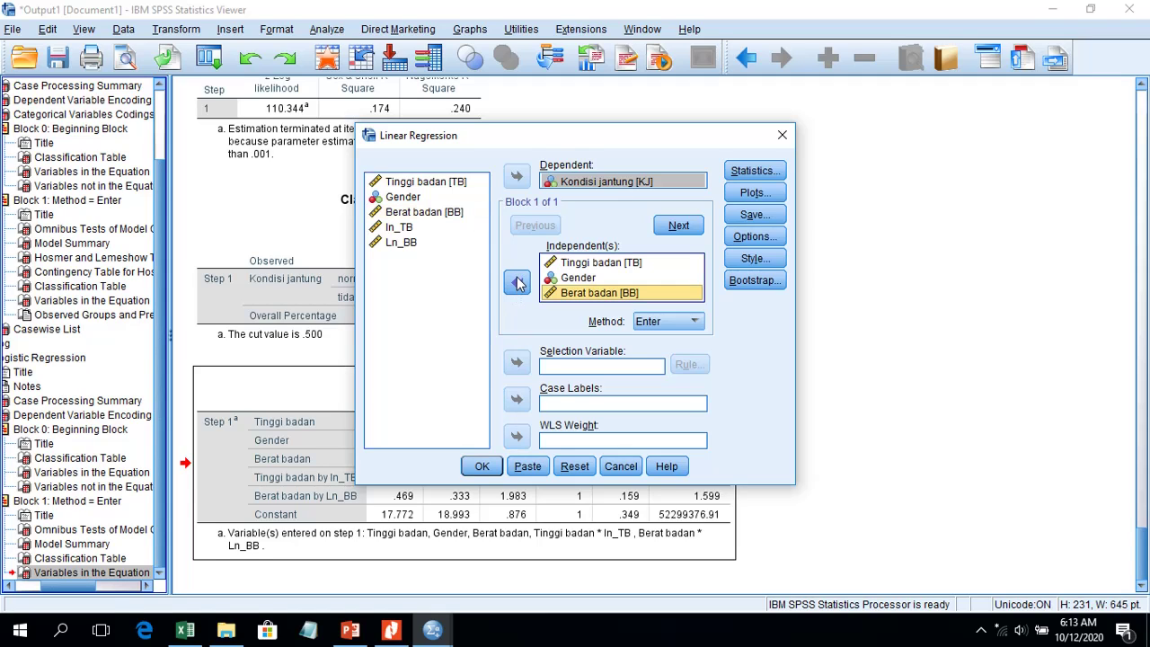
# Include collinearity diagnostics in the regression statistics and run the linear regression
pyautogui.click(758, 183)
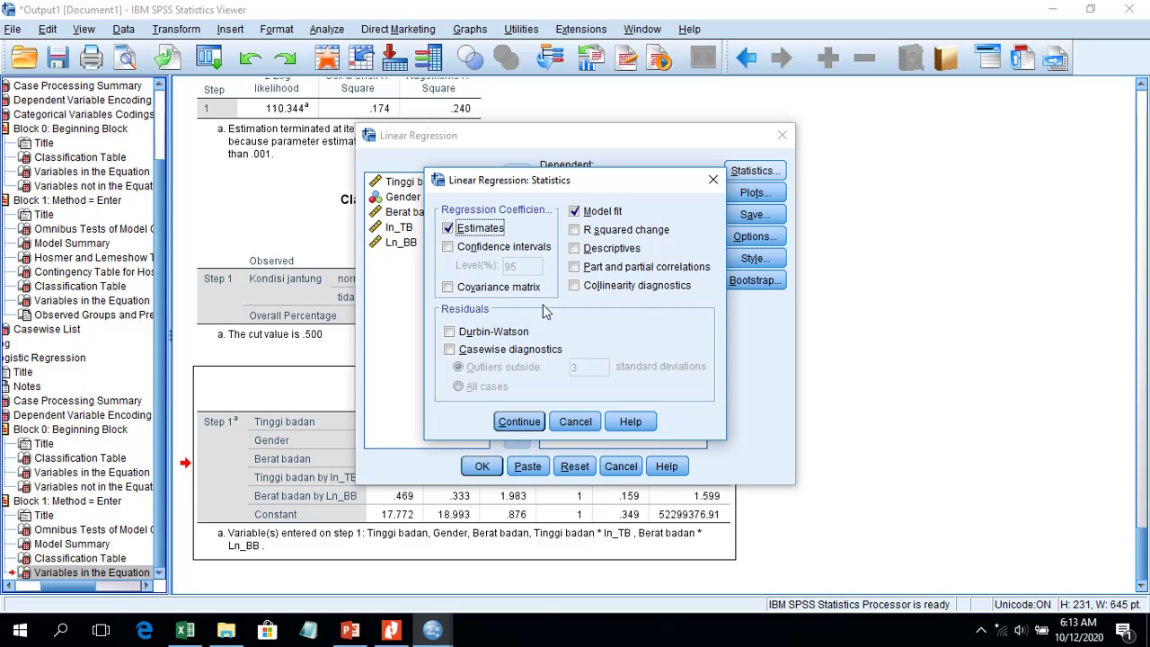
pyautogui.click(608, 290)
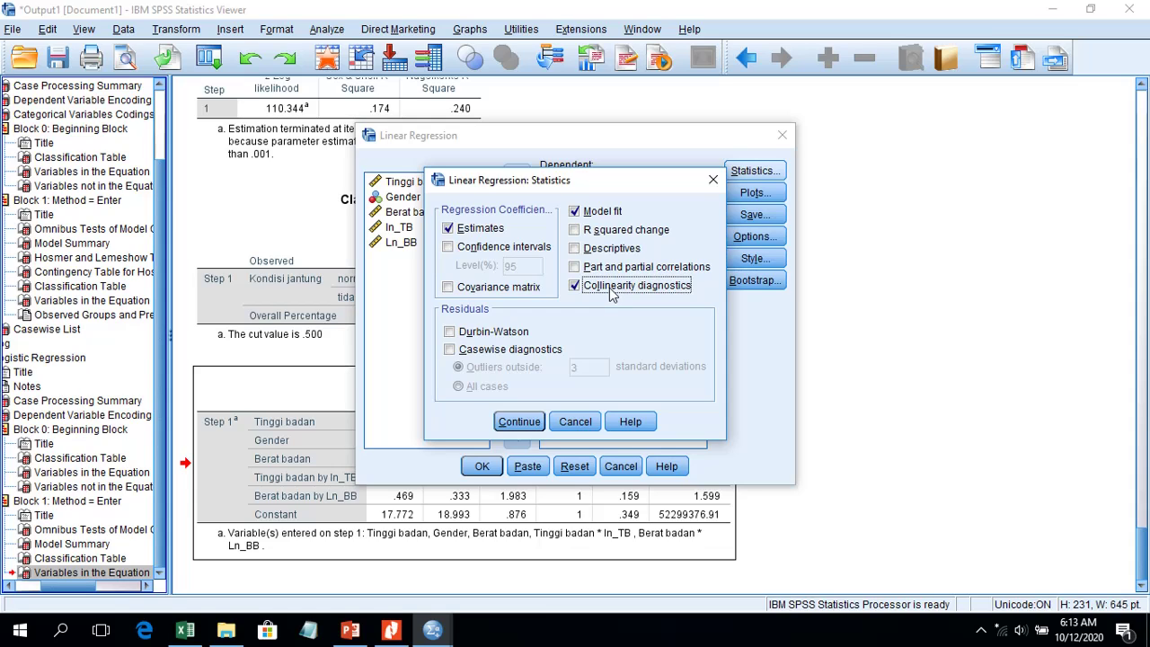
pyautogui.click(535, 422)
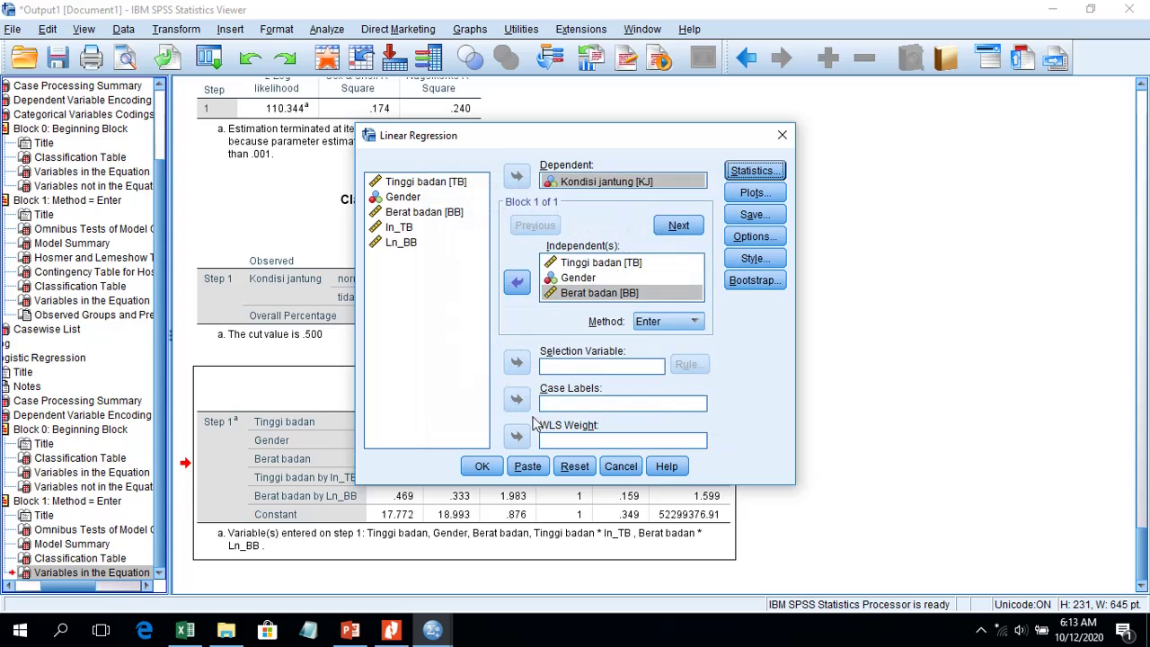
pyautogui.click(477, 468)
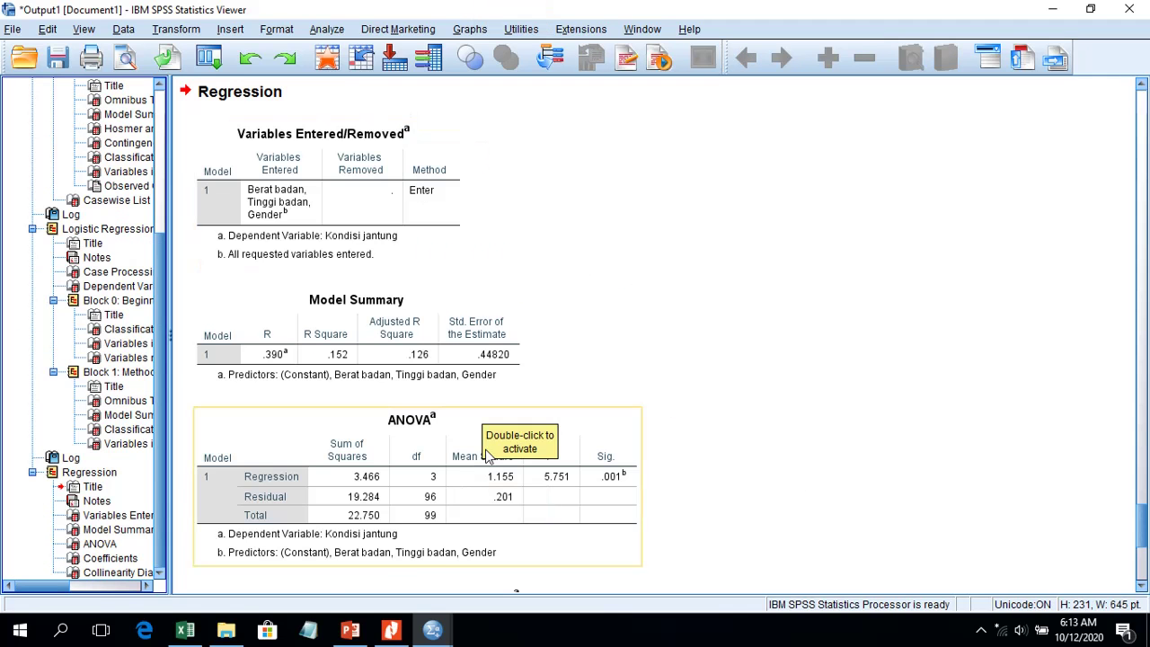
# Examine the Coefficients table's Tolerance and VIF columns for multicollinearity among the predictors
pyautogui.scroll(-5, 485, 458)
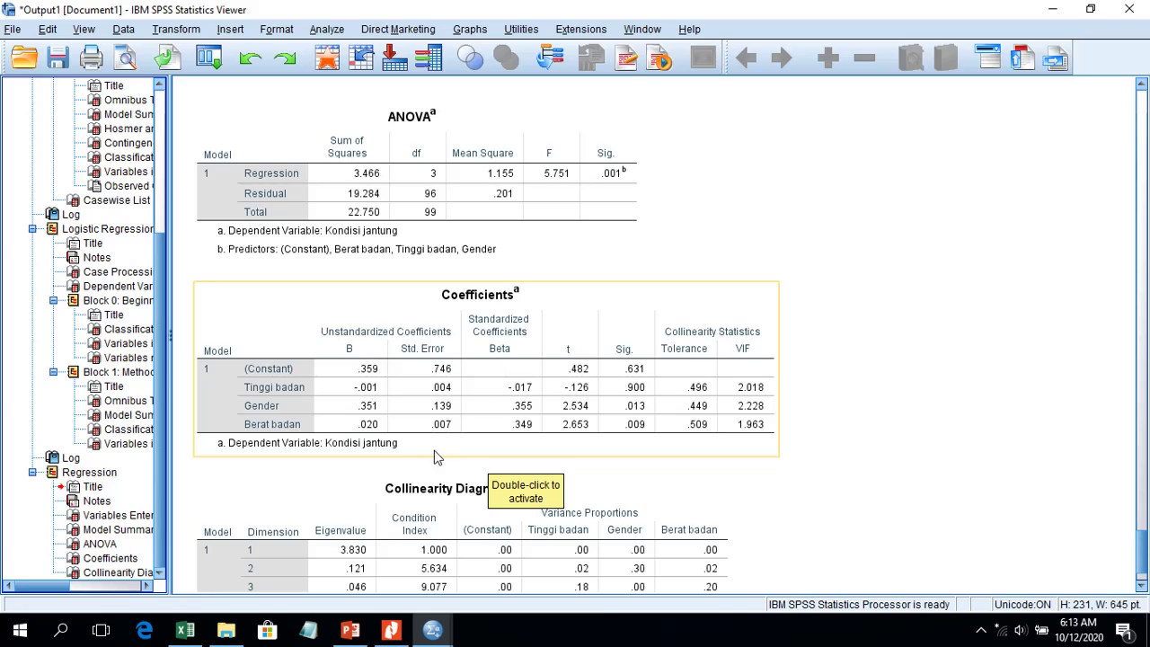
pyautogui.scroll(-1, 433, 450)
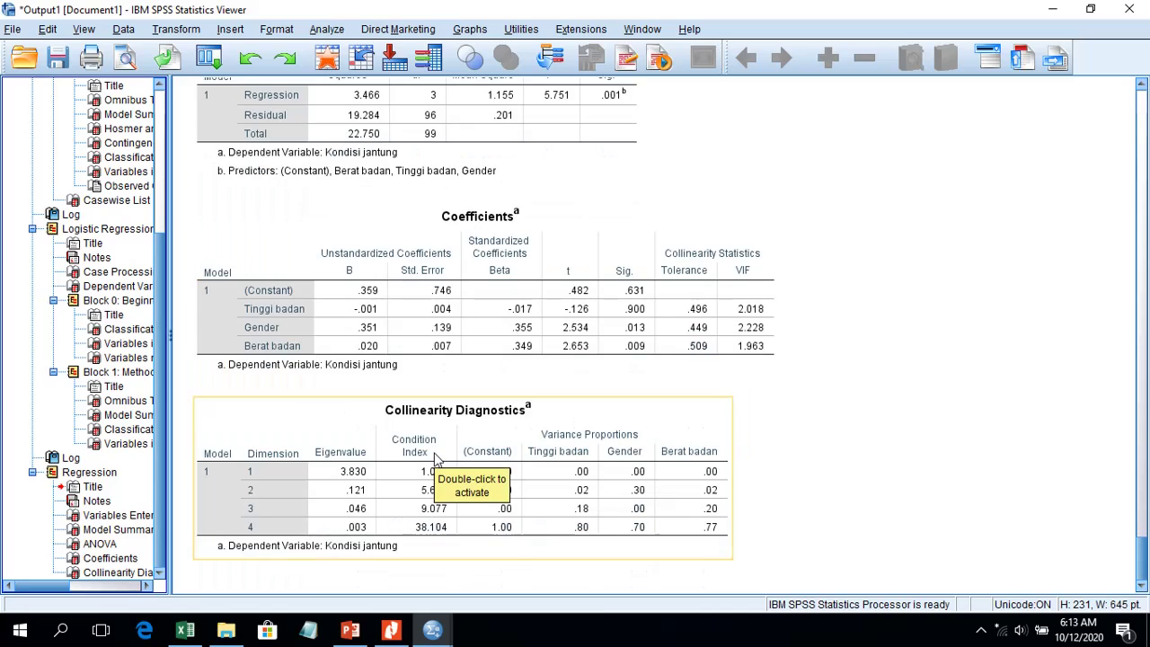
pyautogui.click(483, 330)
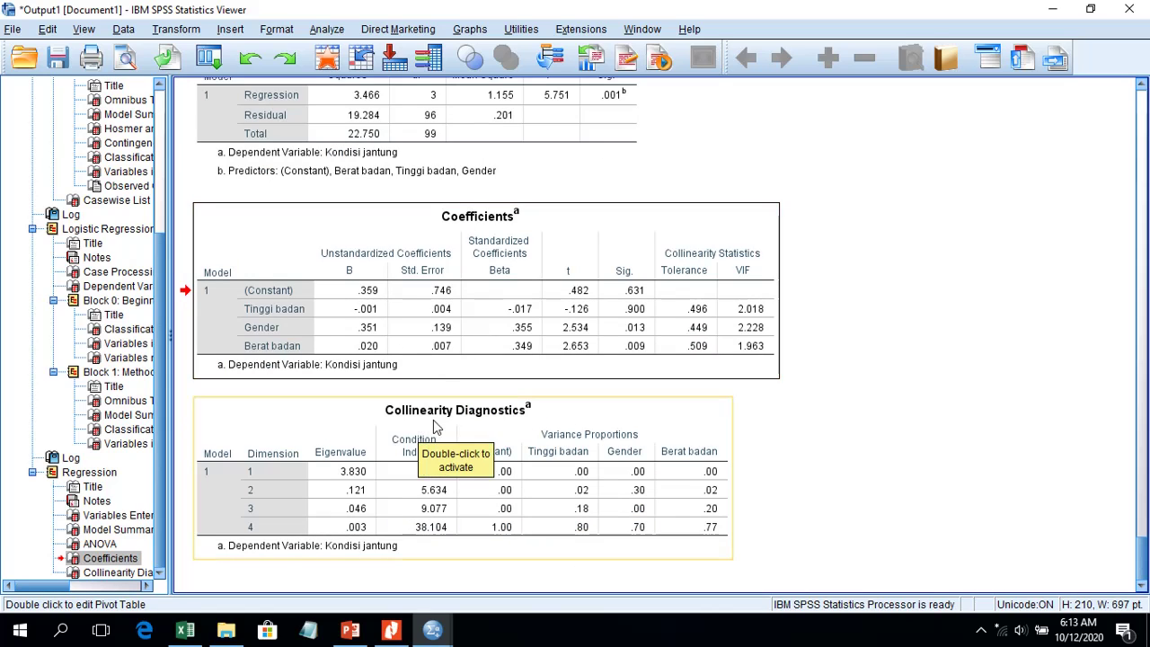